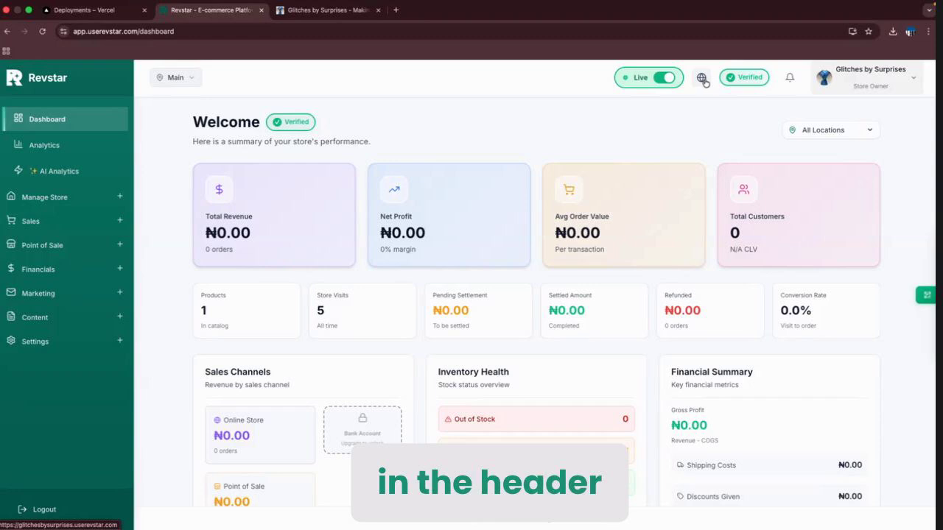
Open the Glitches by Surprises storefront in a new tab using the dashboard's View Storefront globe icon.
click(703, 81)
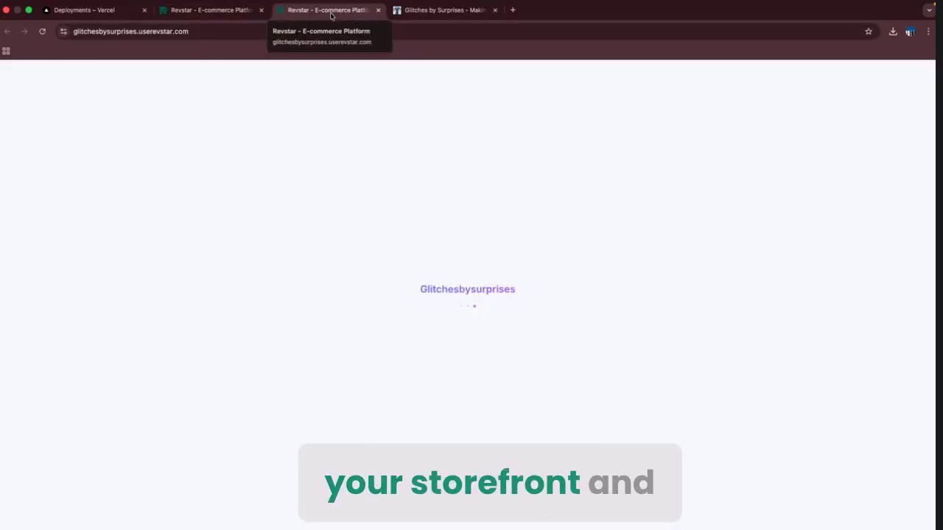
Skim the loaded storefront and dismiss the 'Stay in the loop!' popup.
scroll(446, 329, down, 5)
scroll(446, 329, up, 5)
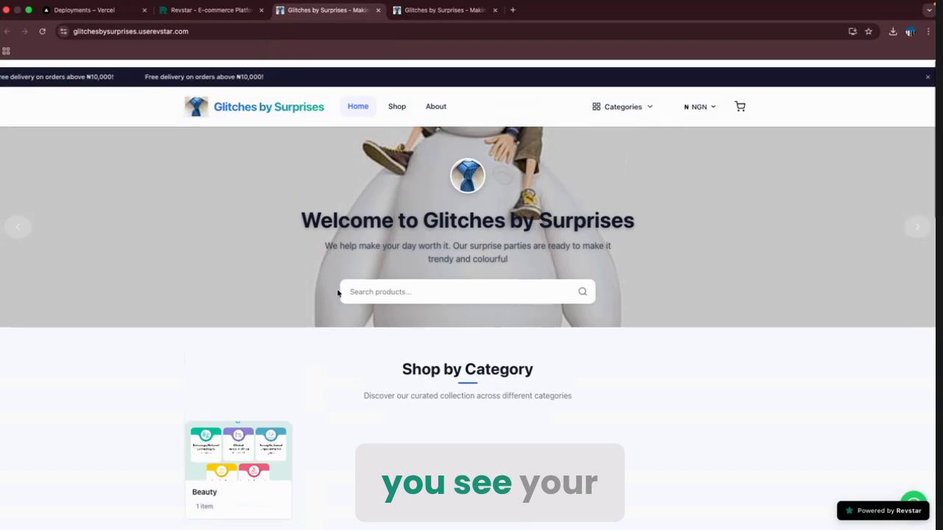
scroll(224, 99, down, 1)
scroll(301, 219, up, 2)
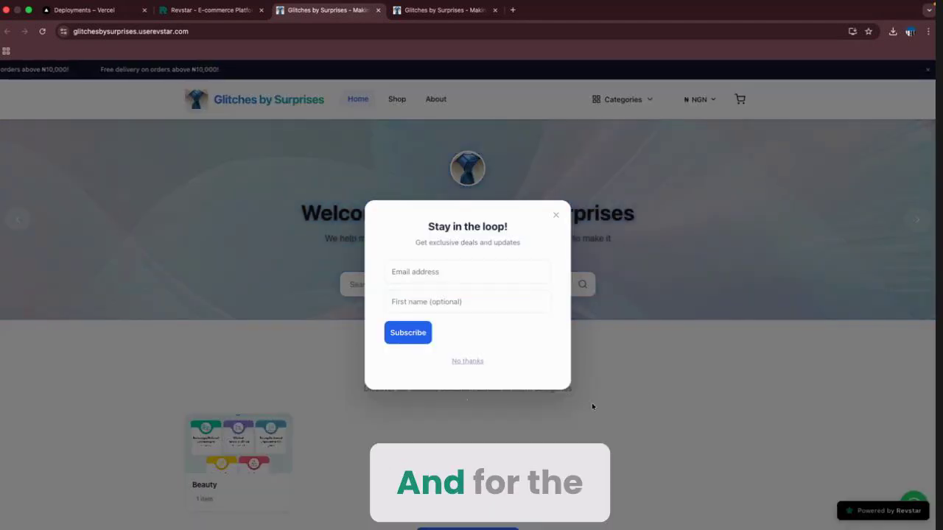
click(637, 393)
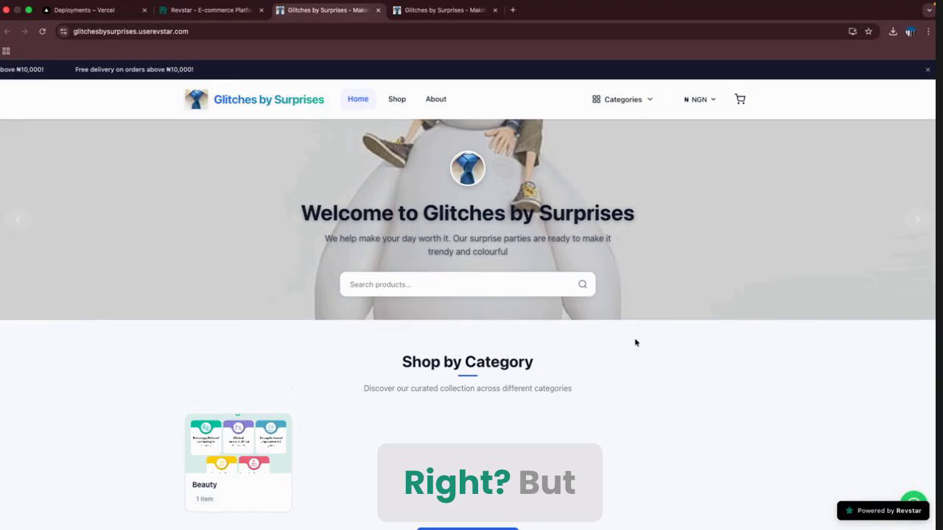
Advance the storefront hero carousel two slides forward.
scroll(635, 341, down, 8)
scroll(635, 342, up, 10)
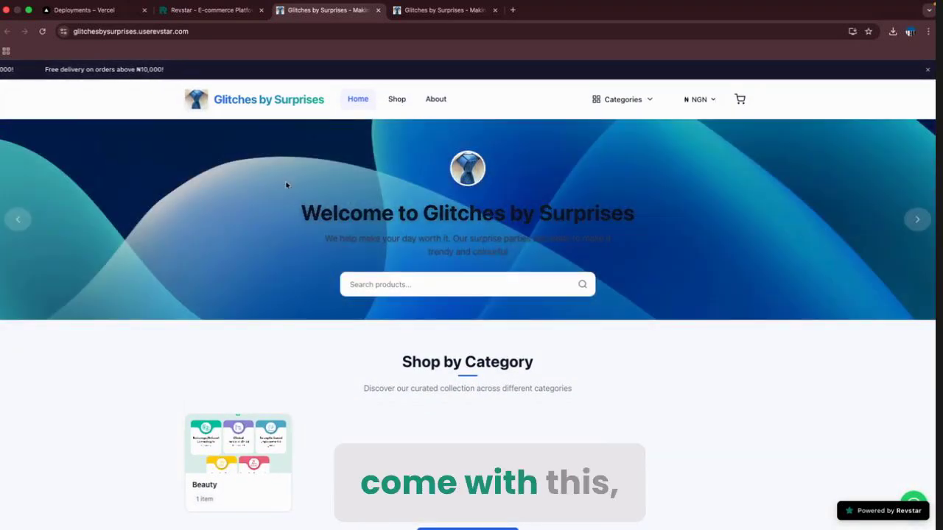
click(915, 223)
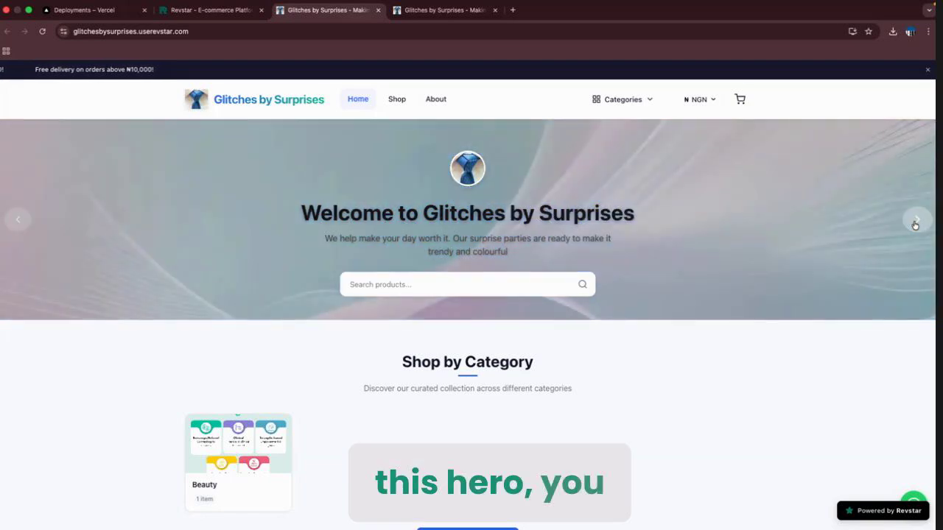
click(915, 223)
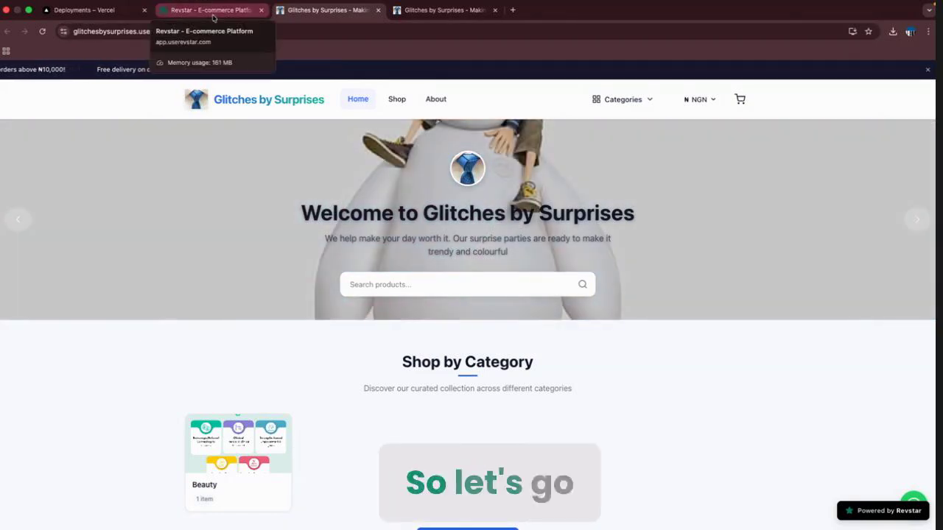
Back in the dashboard, go to Settings > Domain and select the store's subdomain address.
click(213, 15)
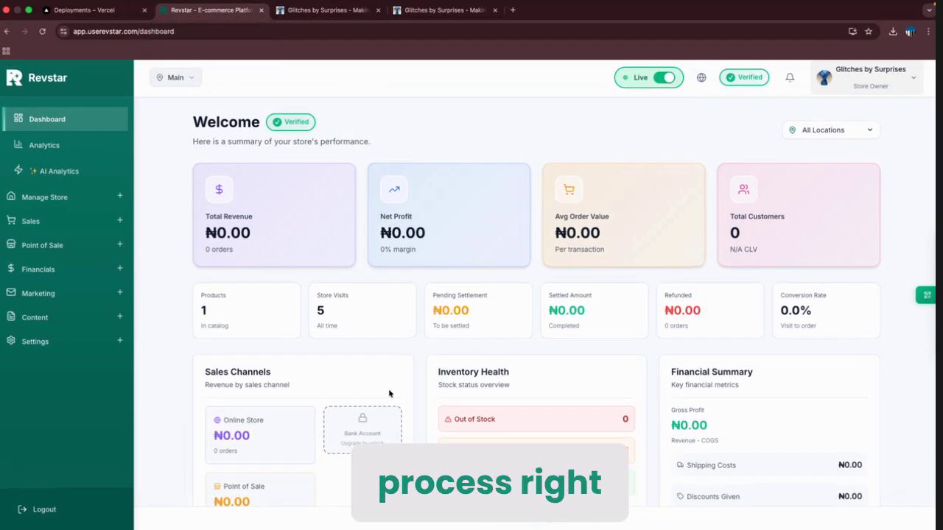
scroll(389, 391, down, 3)
scroll(501, 279, up, 3)
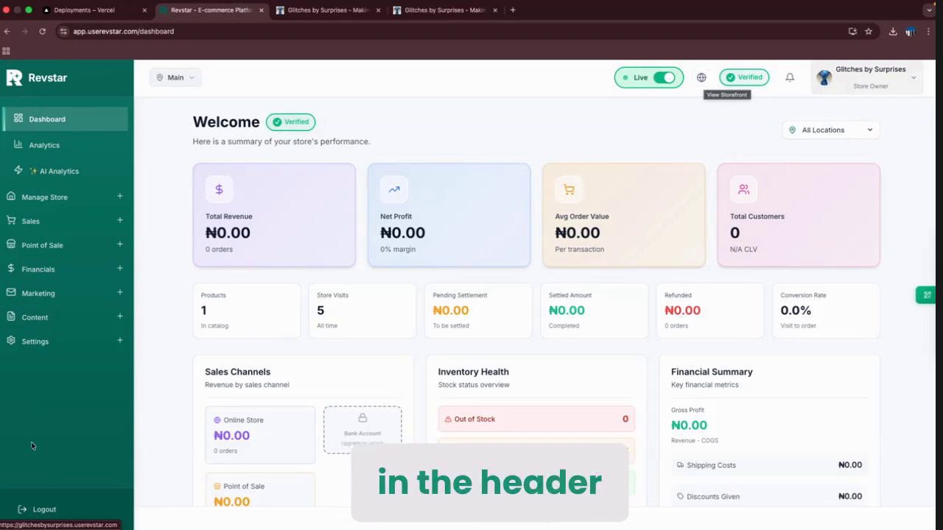
click(56, 344)
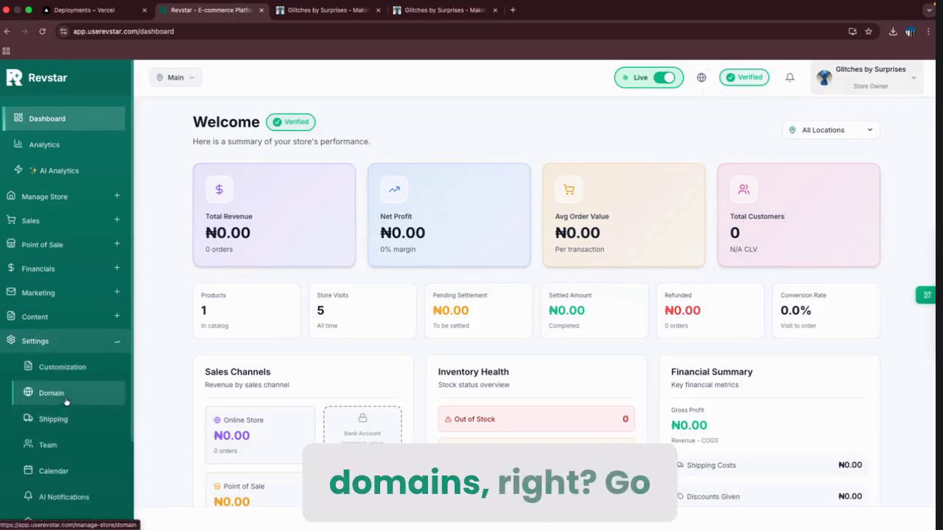
click(66, 401)
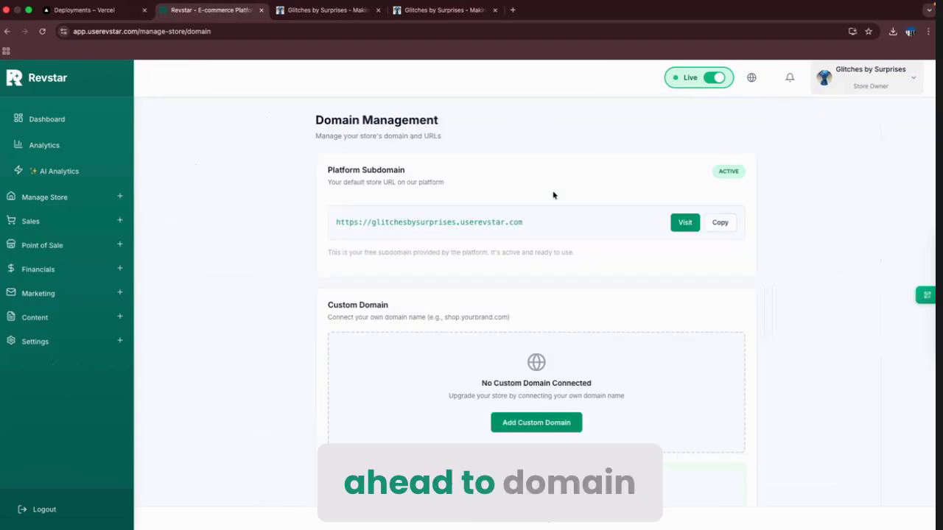
scroll(486, 257, down, 1)
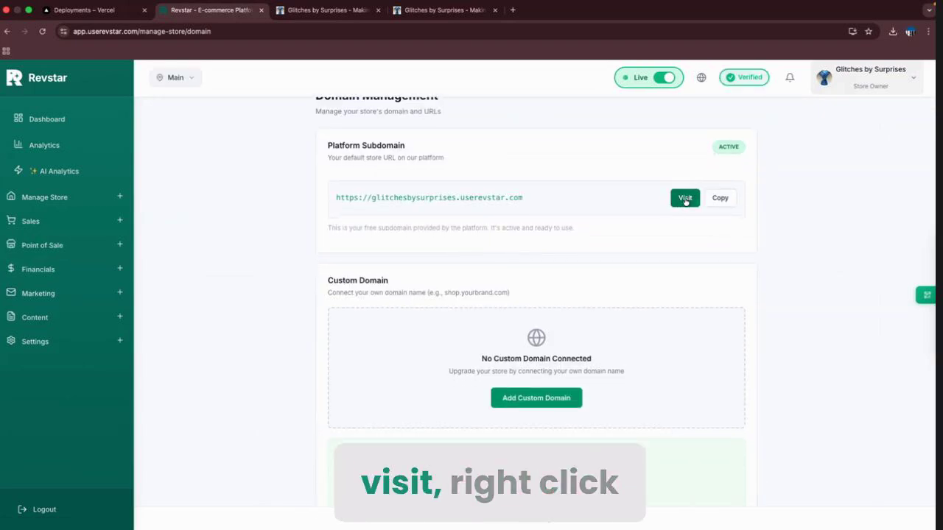
triple_click(437, 205)
Toggle the store QR code panel open and closed several times, then expand Manage Store.
click(884, 306)
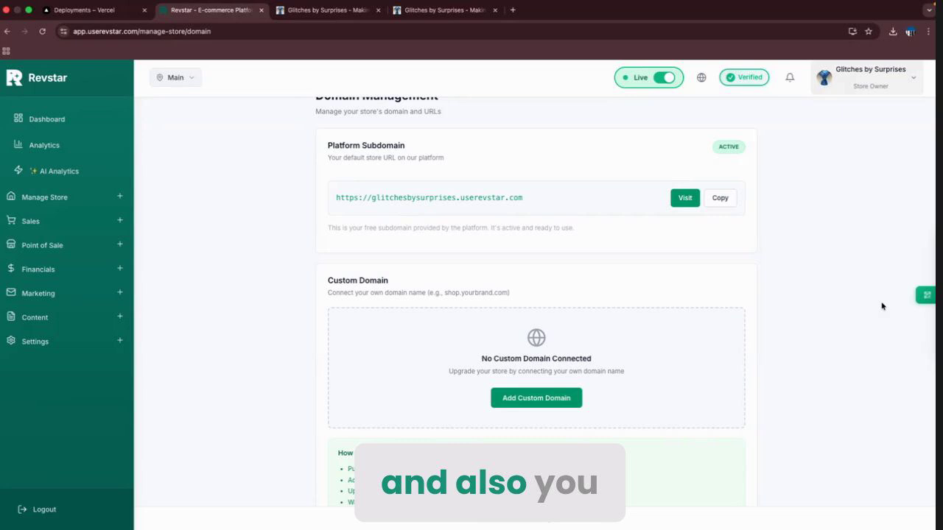
click(926, 295)
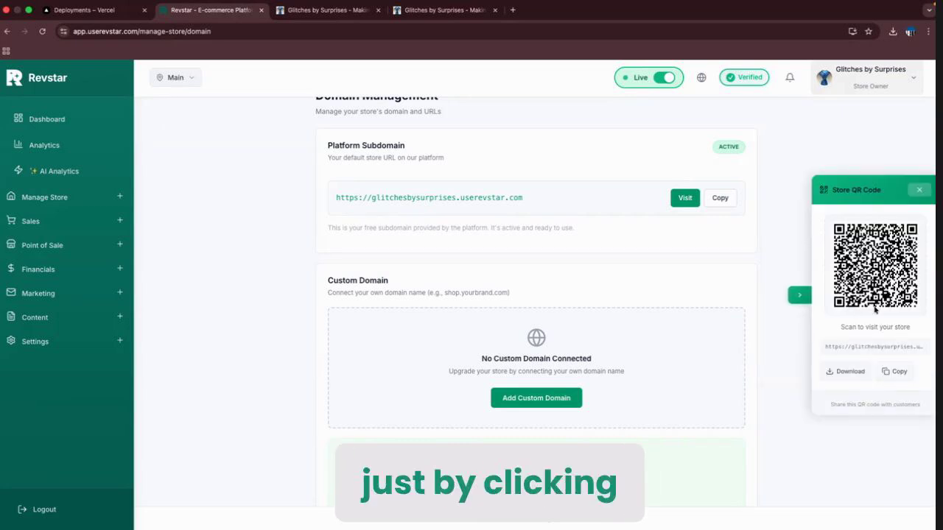
click(799, 295)
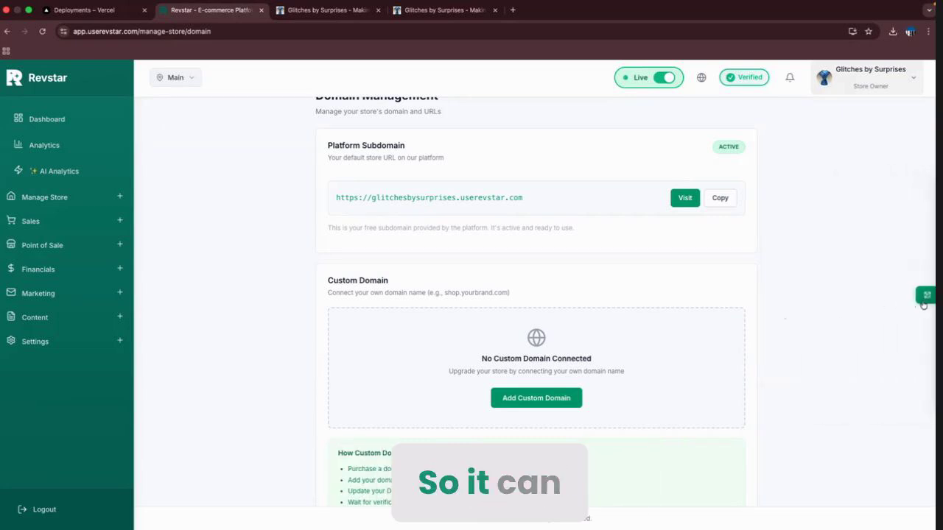
click(925, 298)
click(802, 294)
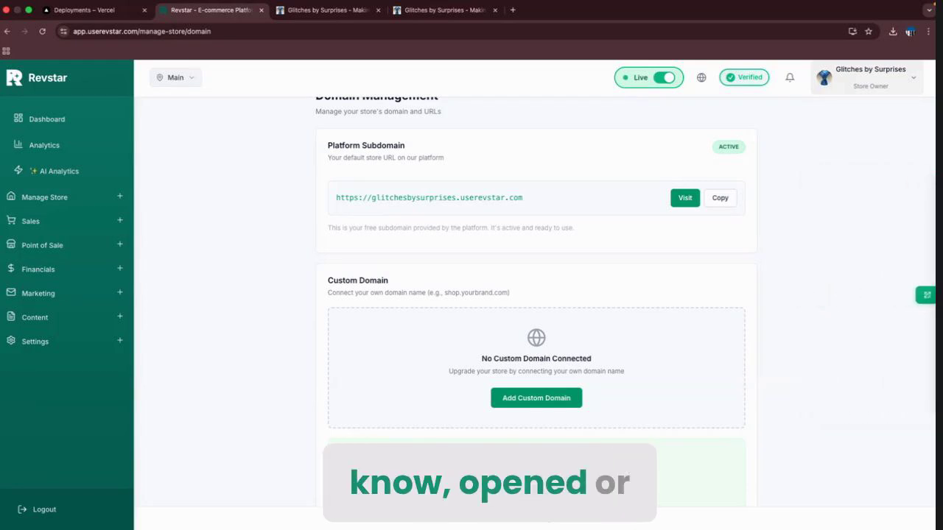
click(925, 295)
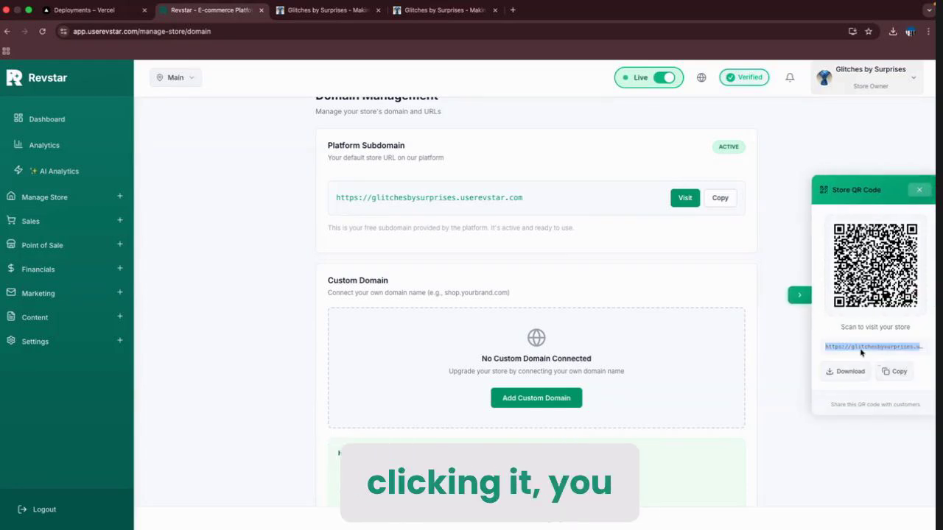
click(800, 295)
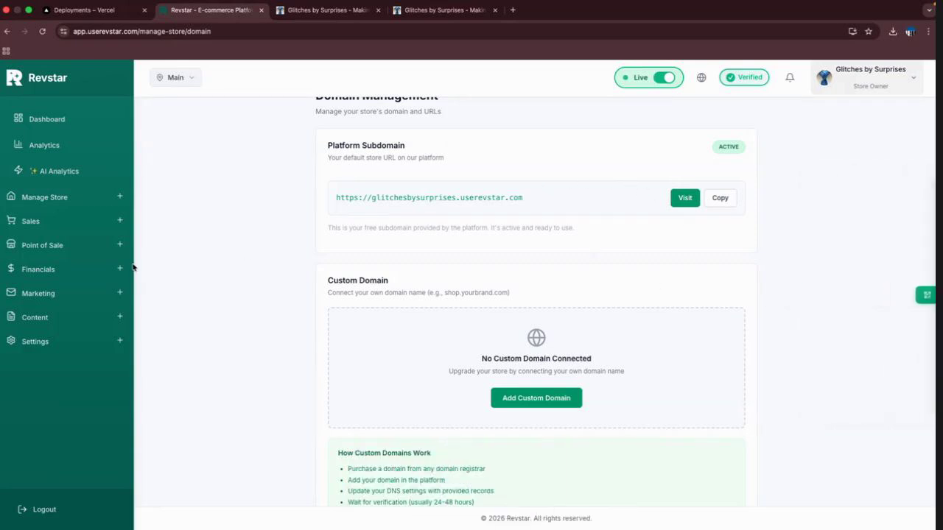
click(66, 197)
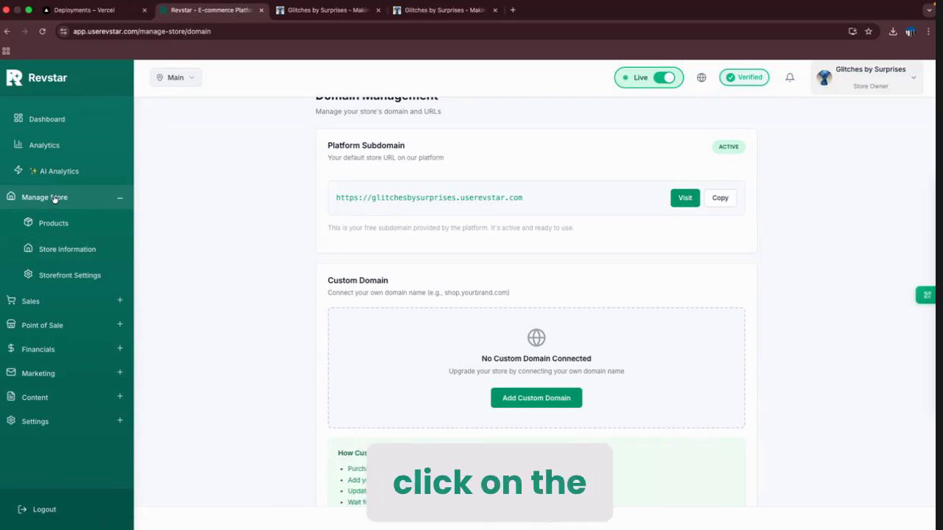
Open Store Information and compare its hero subtitle with the live storefront's.
click(55, 251)
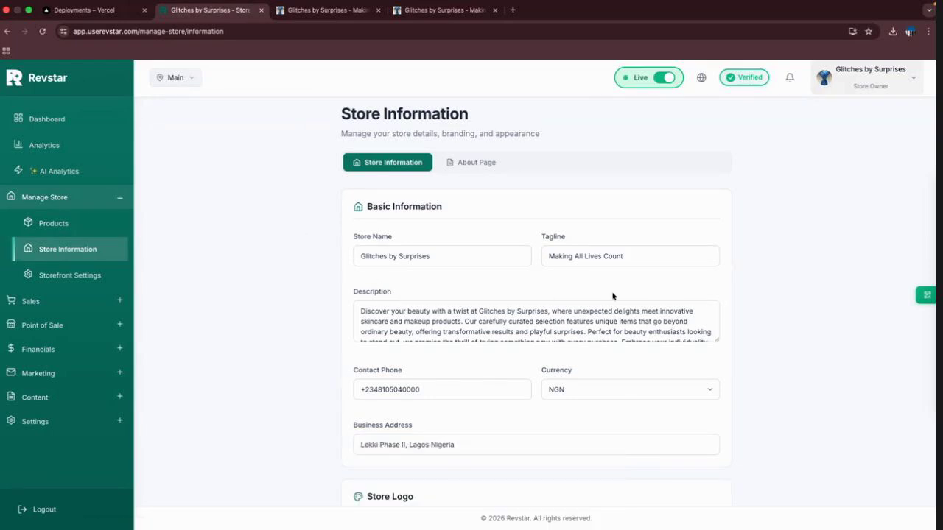
scroll(739, 324, down, 1)
scroll(739, 324, down, 2)
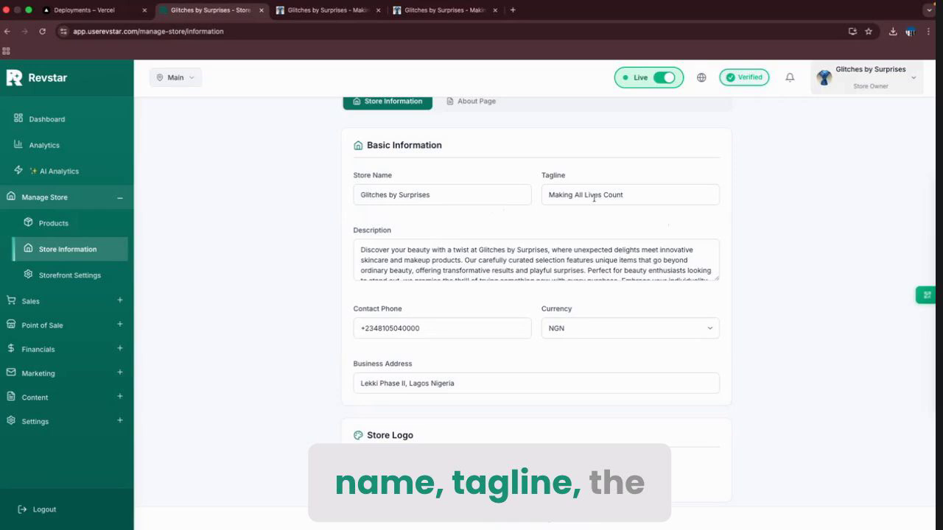
click(324, 10)
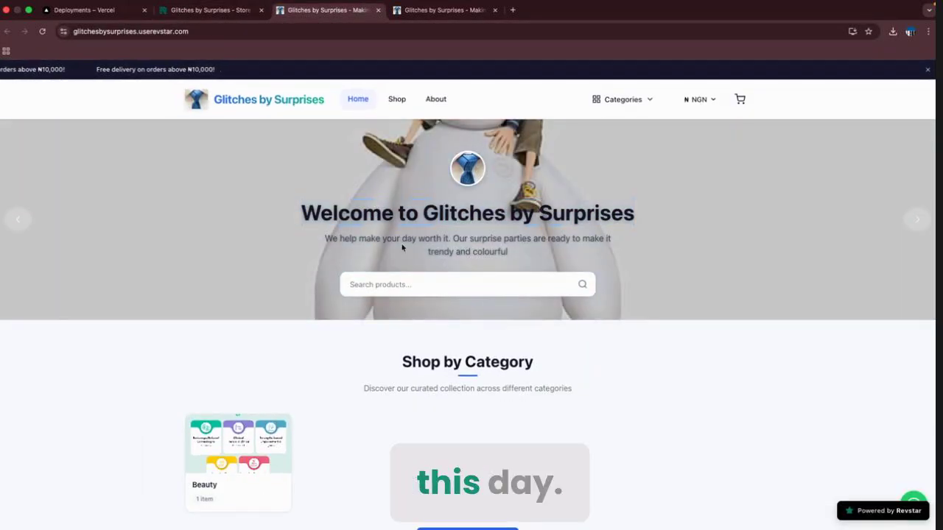
triple_click(402, 248)
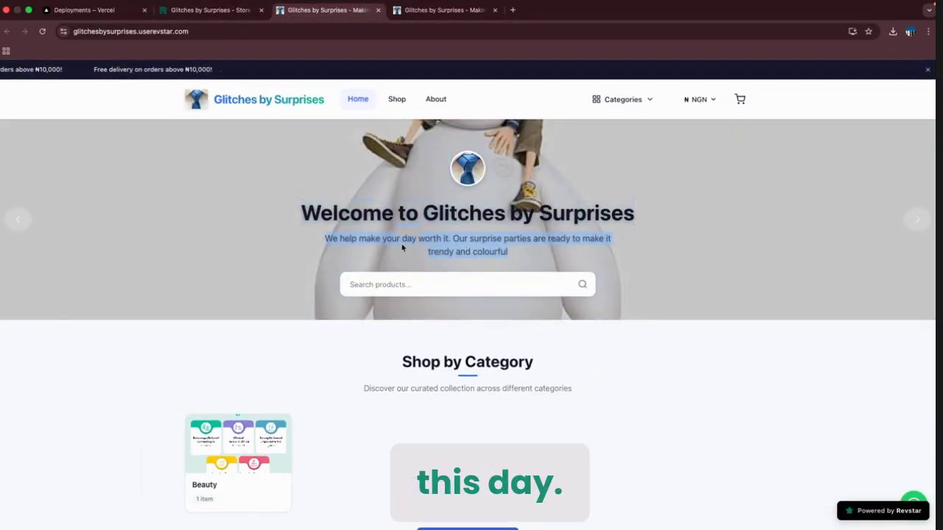
click(329, 202)
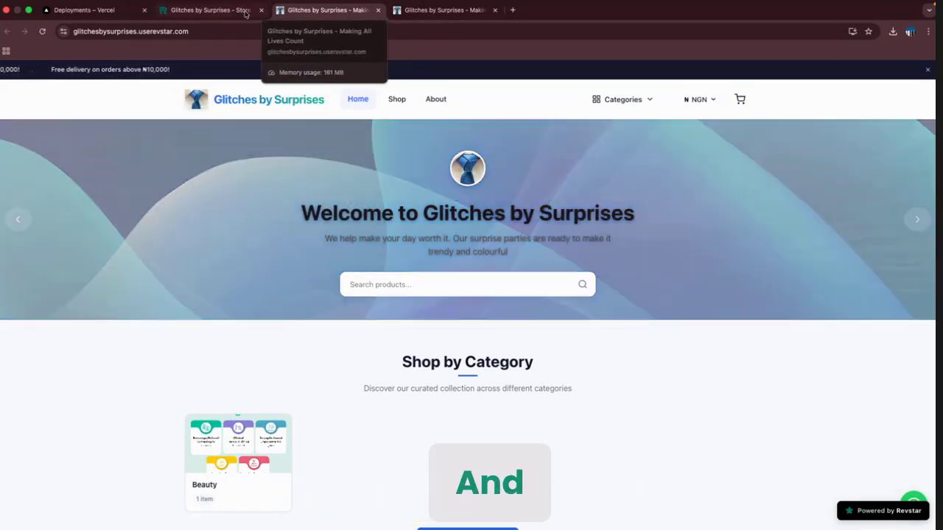
click(243, 14)
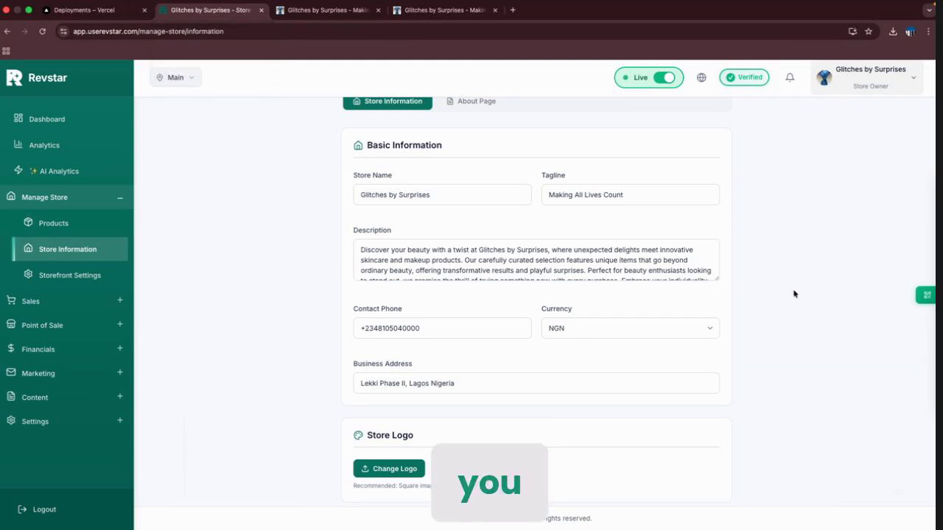
Scroll down to the Store Logo and Hero Background Image settings, rechecking the storefront.
scroll(793, 294, down, 1)
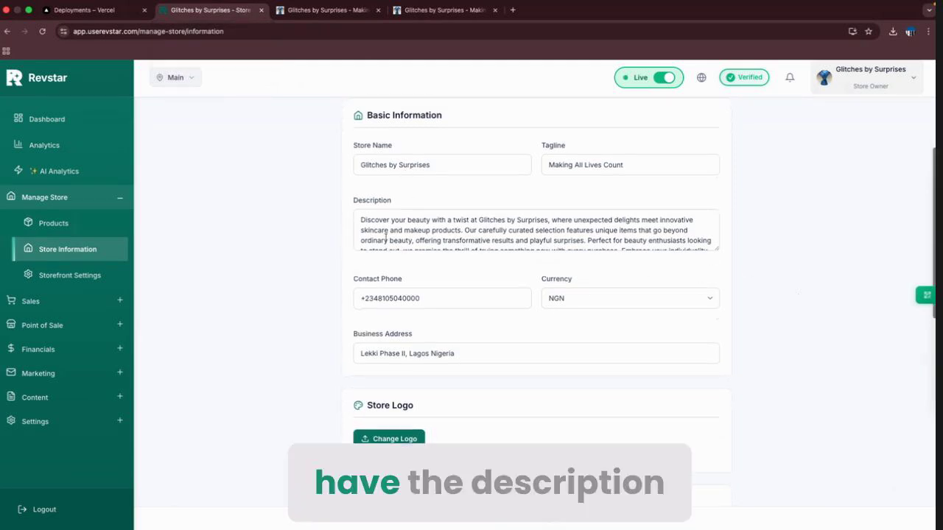
scroll(425, 232, down, 1)
scroll(425, 233, up, 1)
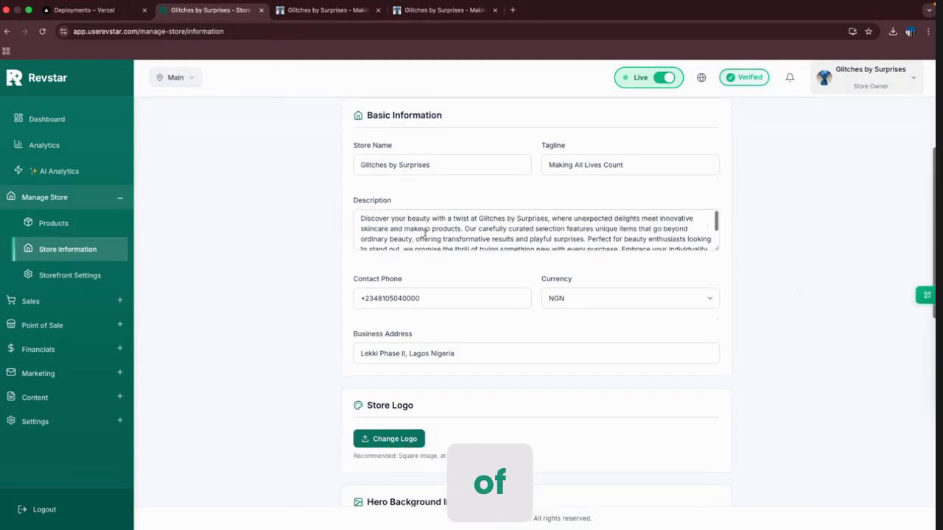
click(332, 11)
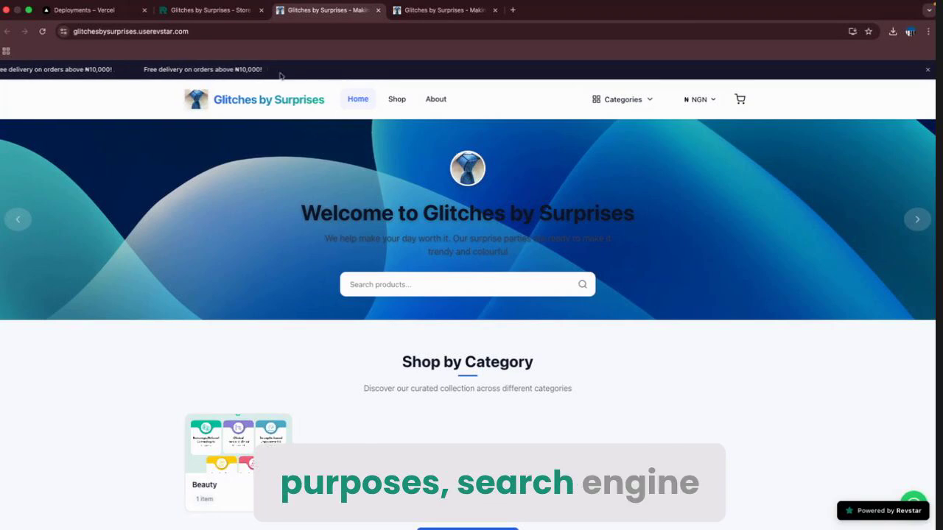
click(210, 10)
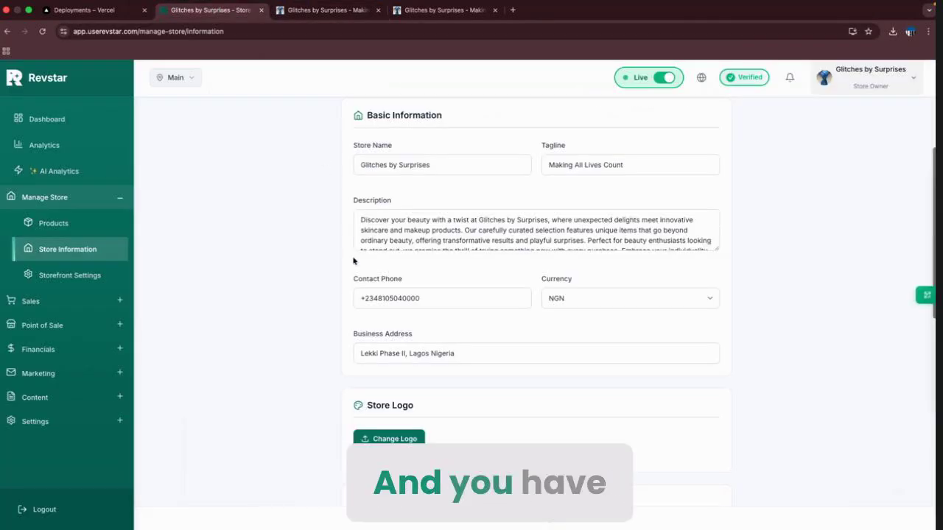
scroll(353, 261, down, 3)
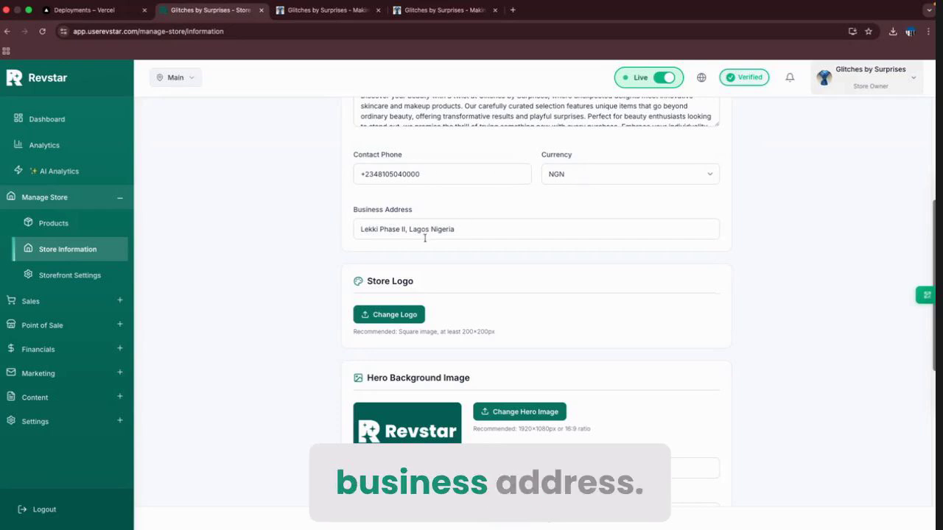
scroll(462, 245, down, 4)
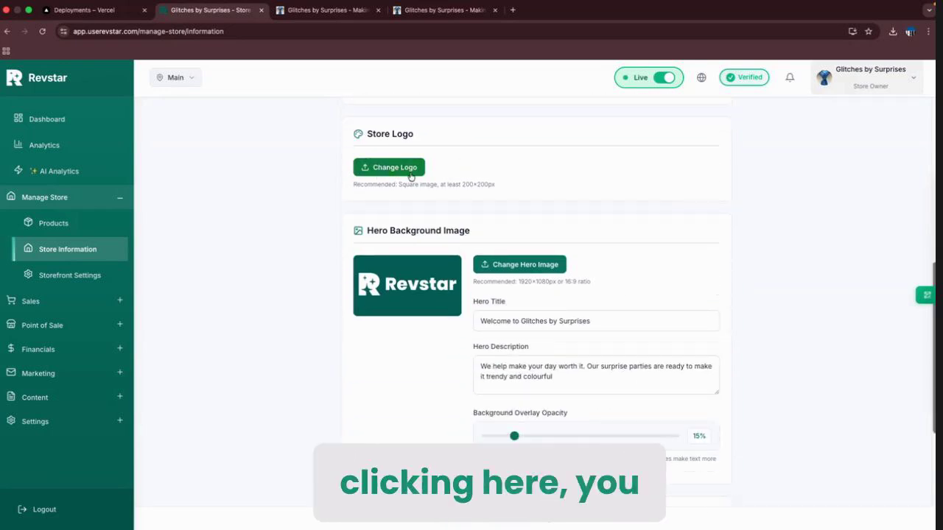
Compare the storefront hero with the hero settings on Store Information.
click(336, 14)
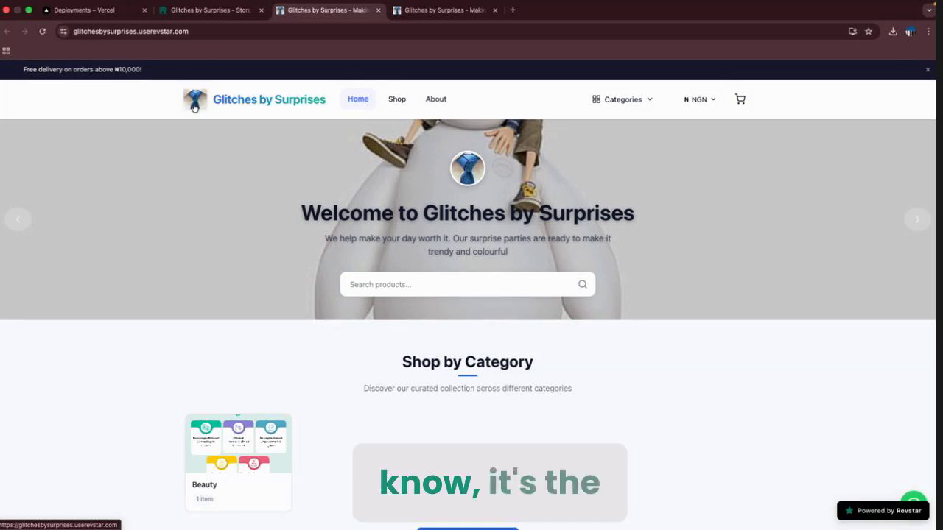
click(203, 14)
scroll(345, 249, down, 1)
scroll(345, 249, down, 2)
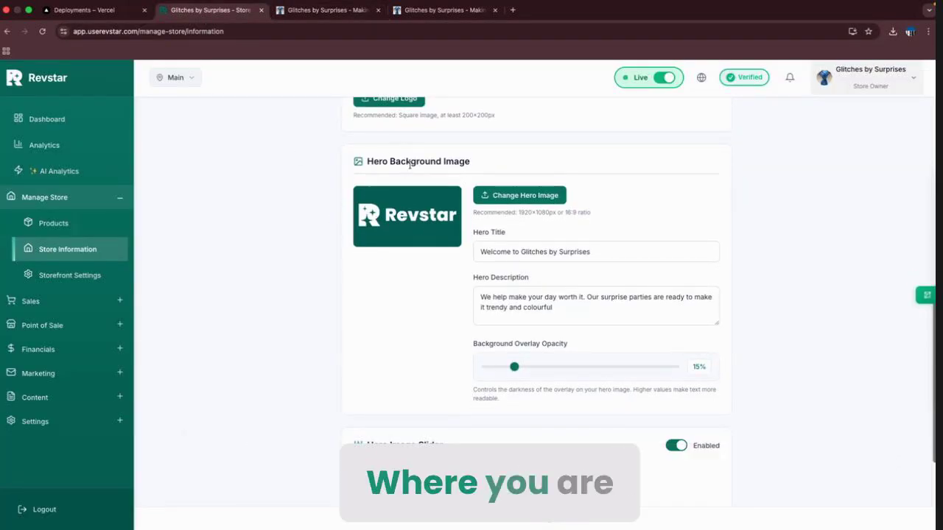
click(339, 260)
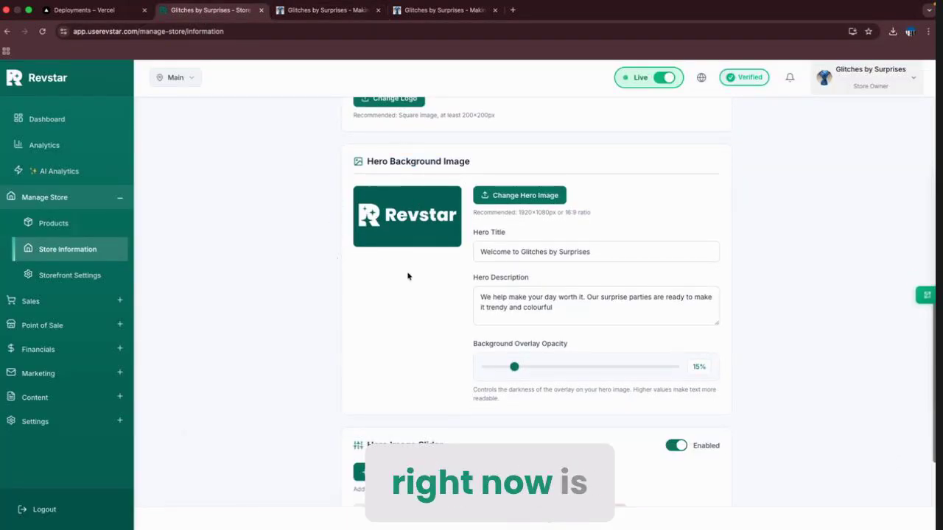
click(328, 9)
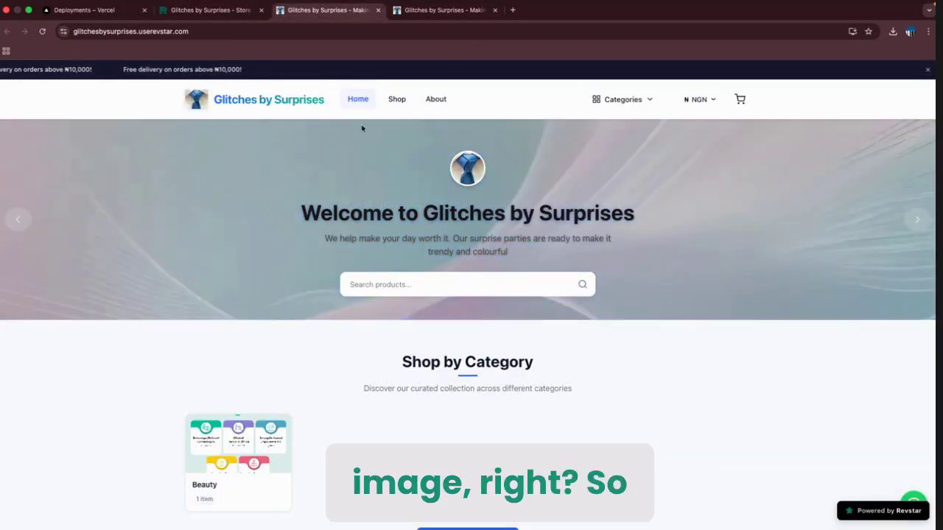
click(210, 10)
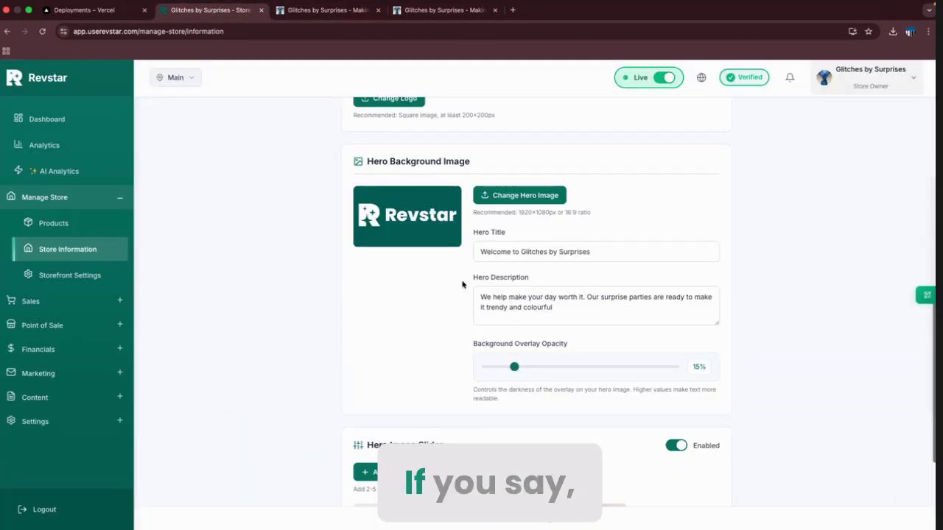
With the Hero Image Slider disabled, reload the storefront to confirm the single background image.
scroll(458, 323, down, 3)
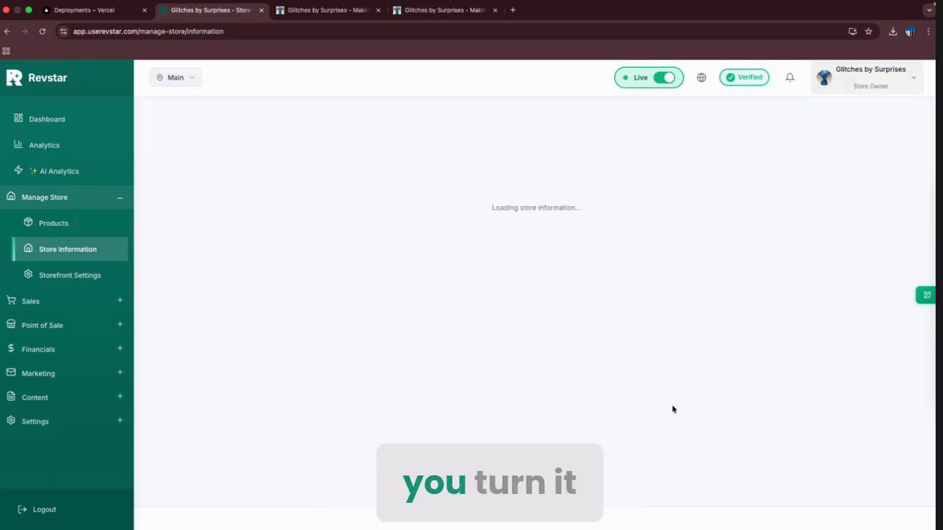
scroll(673, 408, down, 10)
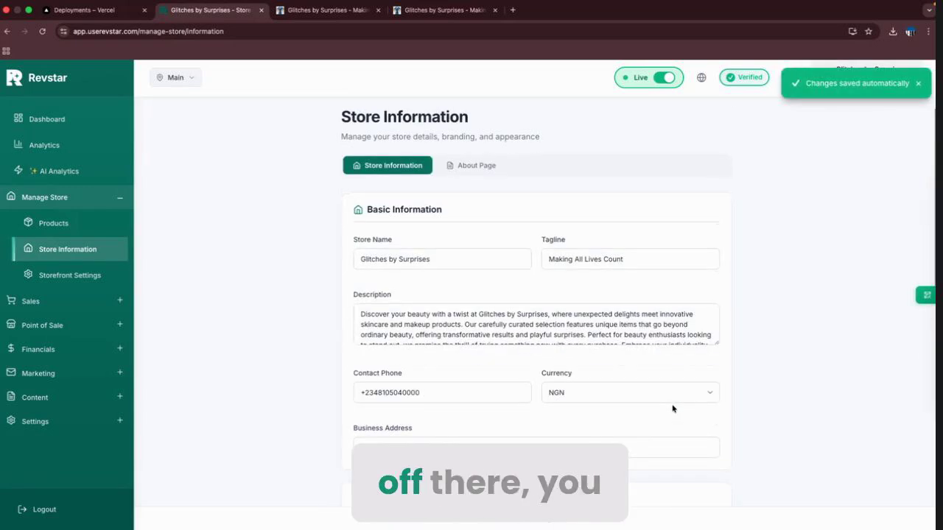
scroll(659, 463, down, 1)
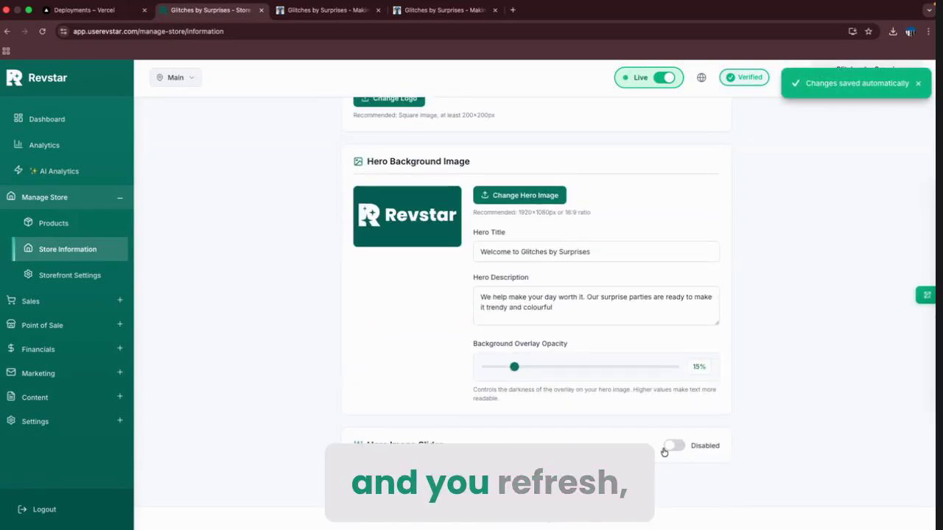
click(327, 9)
click(43, 31)
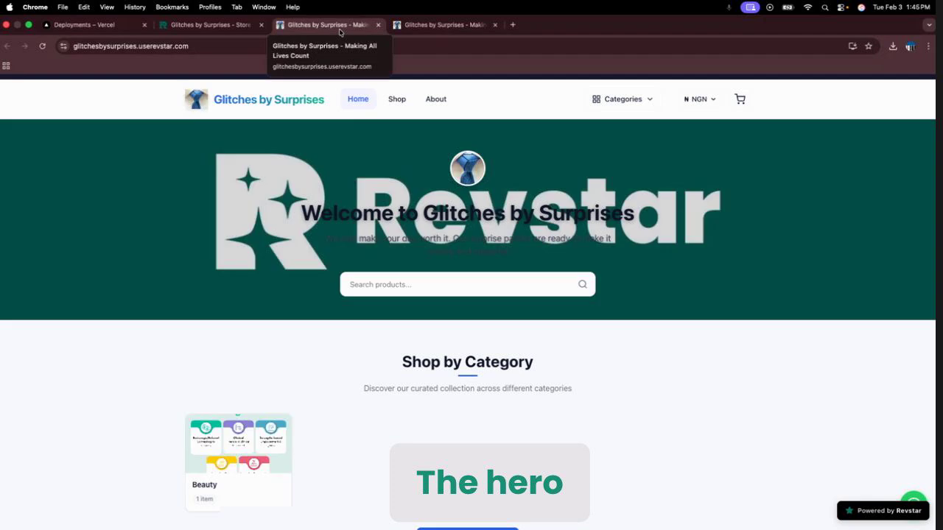
click(191, 4)
click(326, 3)
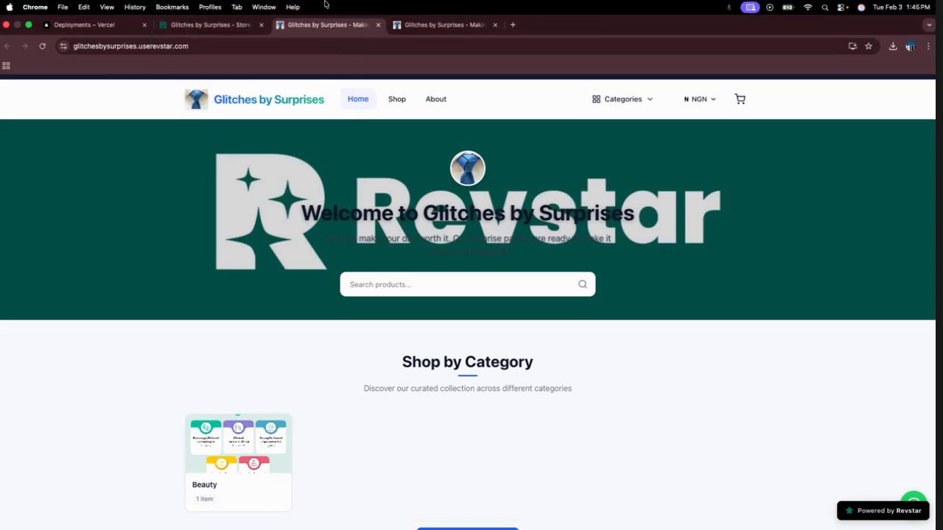
click(220, 28)
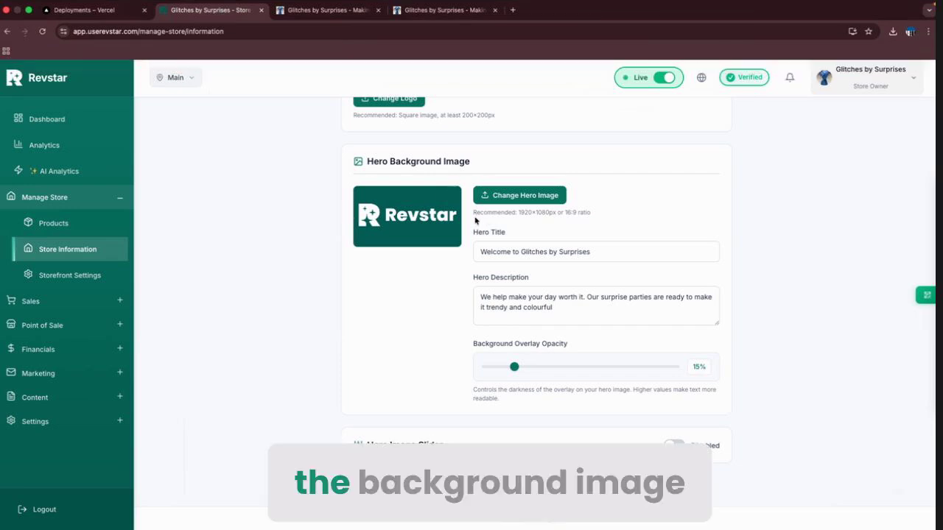
Upload the white robot illustration from Downloads as the hero image and verify it on the storefront.
click(524, 196)
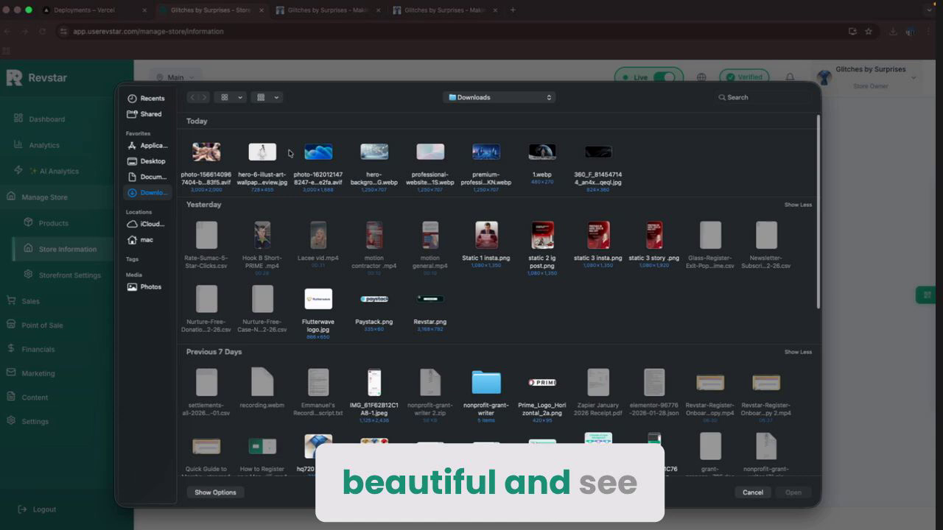
double_click(251, 155)
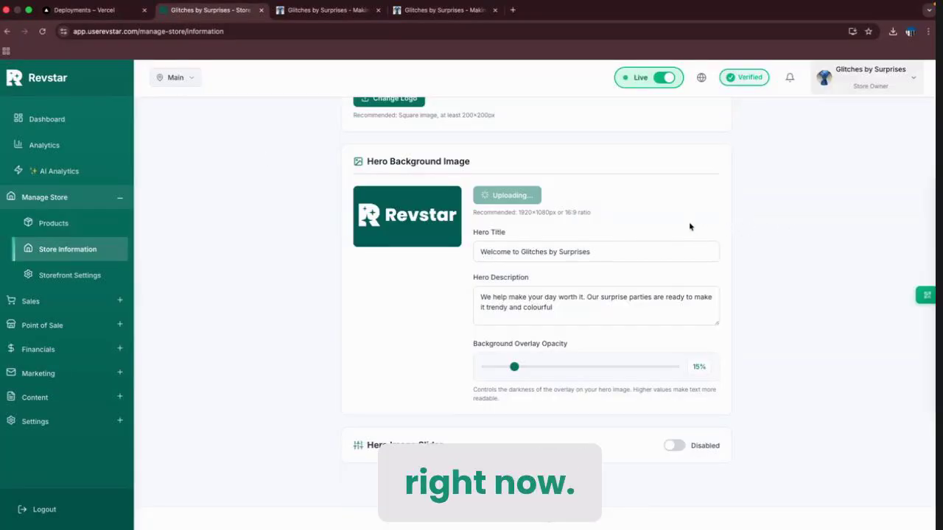
key(super+r)
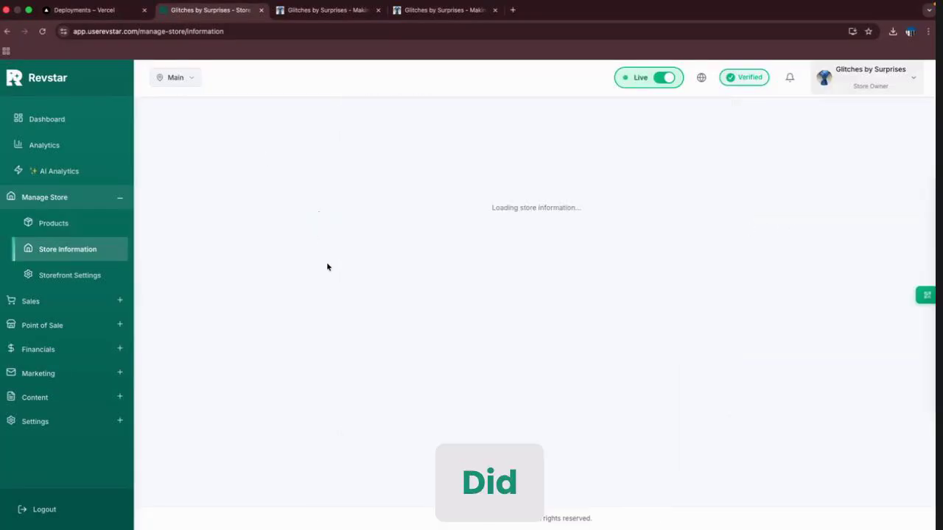
click(313, 13)
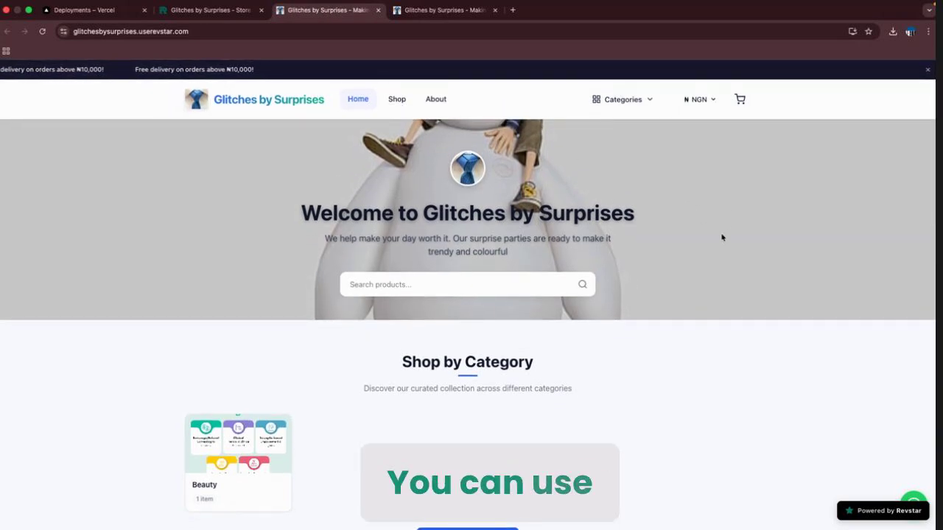
scroll(638, 255, down, 1)
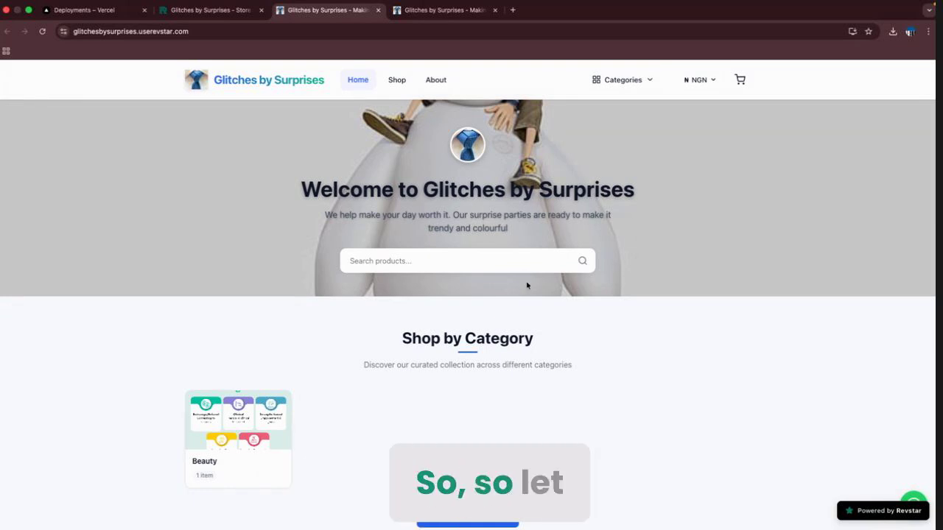
click(203, 13)
scroll(365, 293, down, 10)
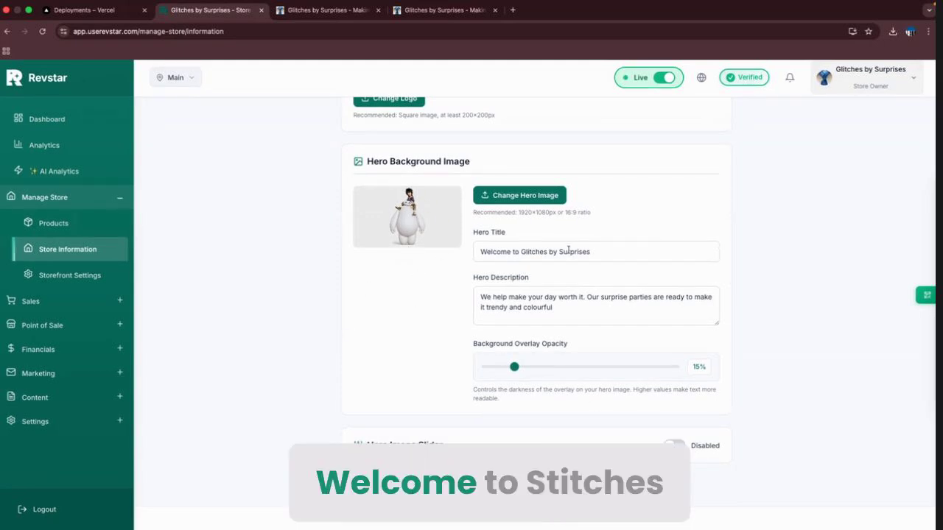
click(331, 10)
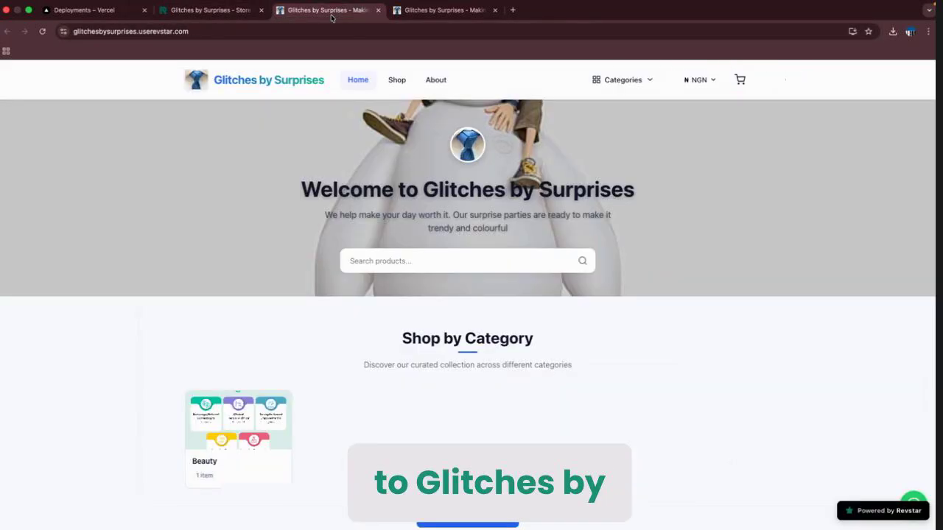
triple_click(462, 186)
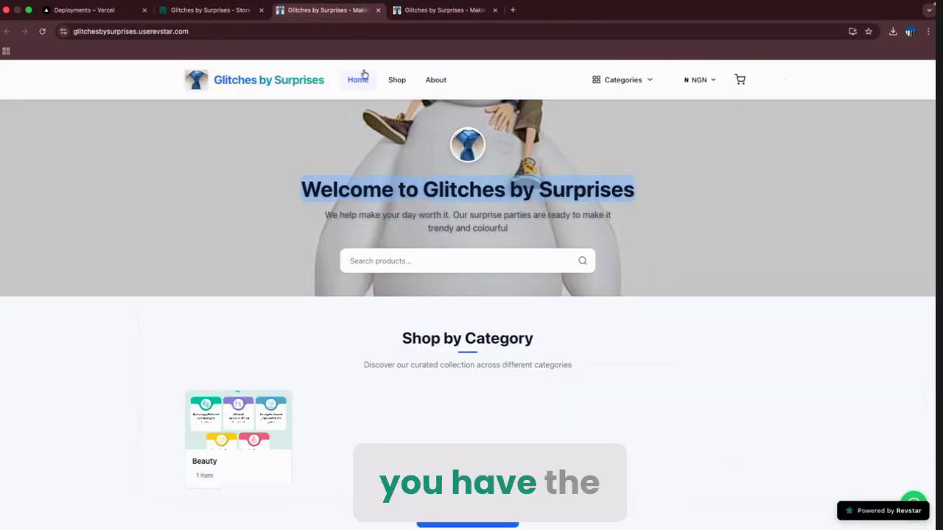
click(210, 11)
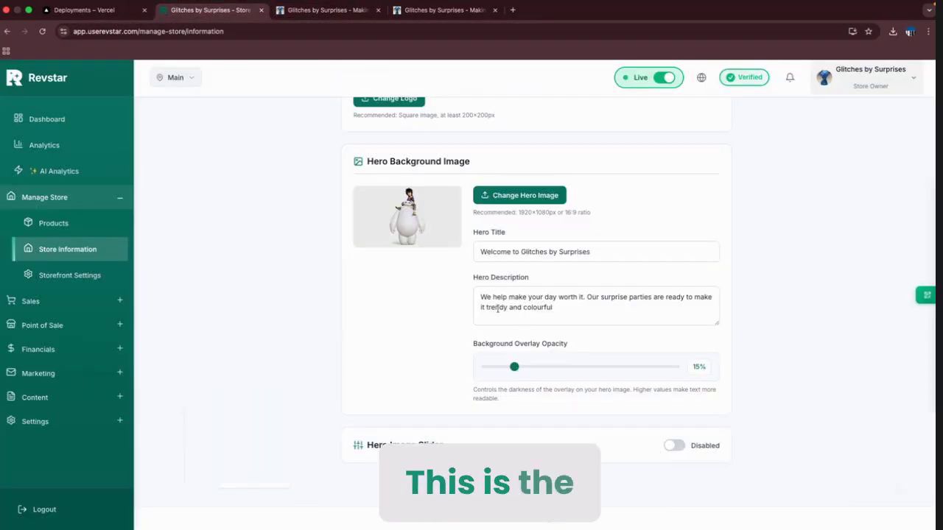
click(324, 11)
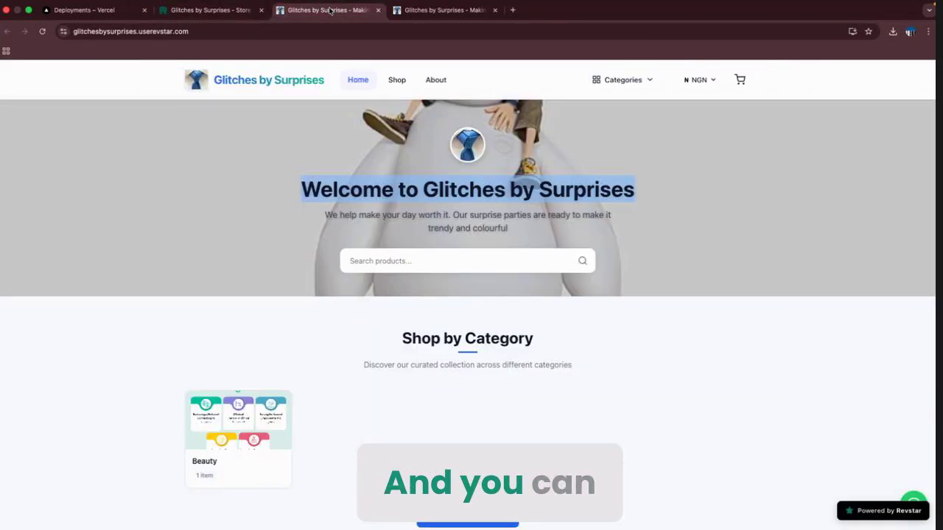
triple_click(424, 225)
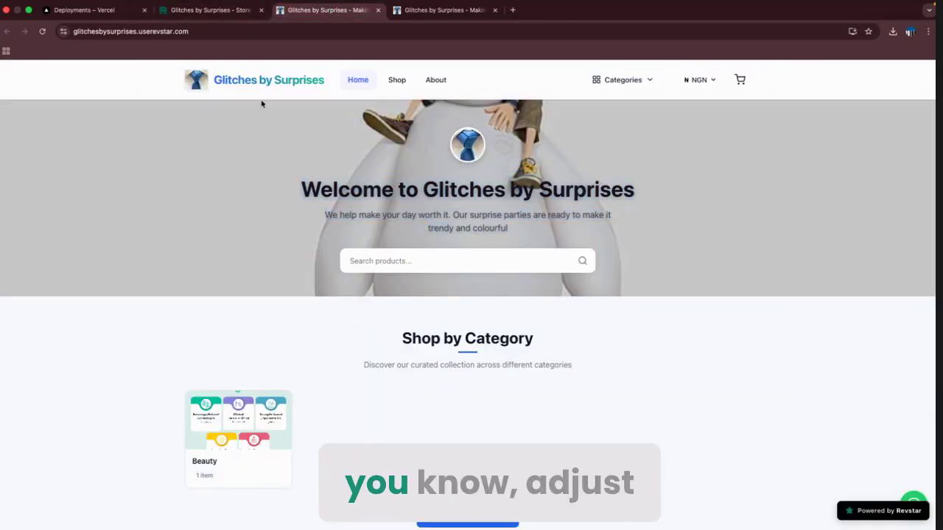
click(210, 11)
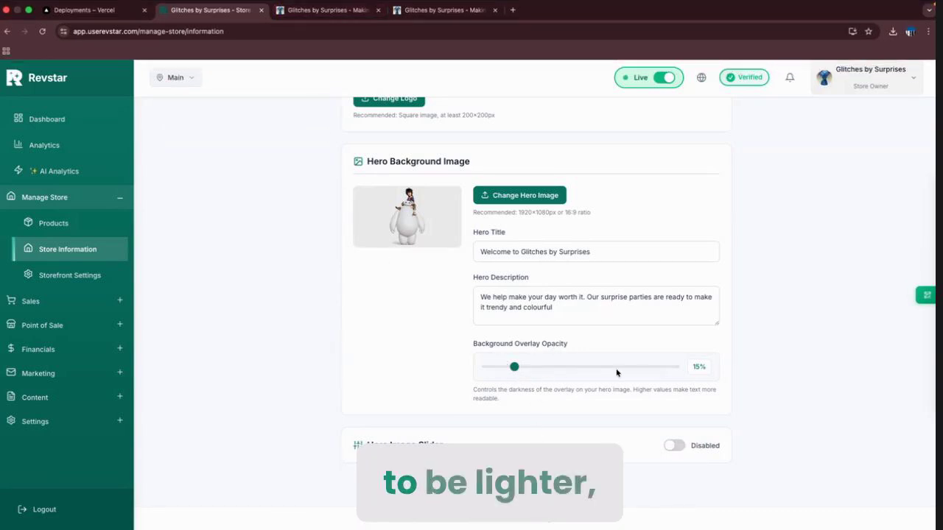
click(333, 12)
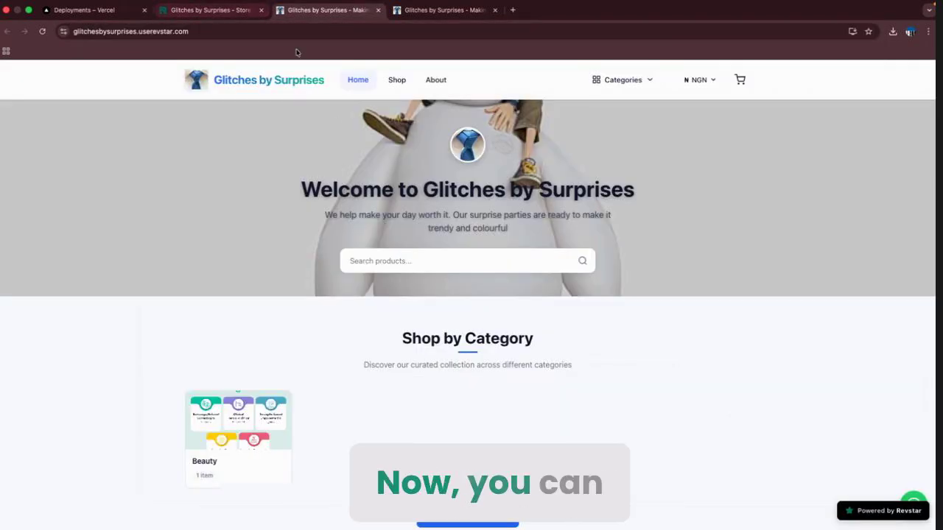
click(199, 5)
click(170, 22)
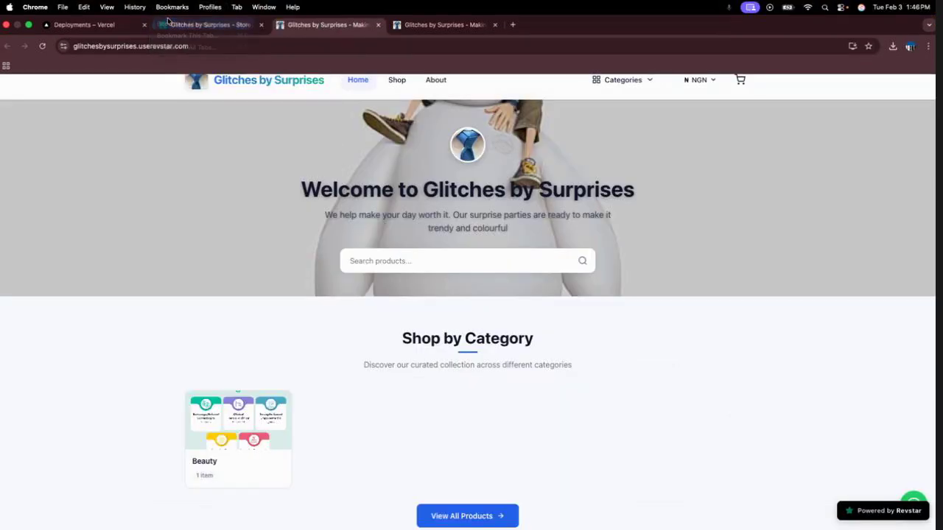
click(169, 21)
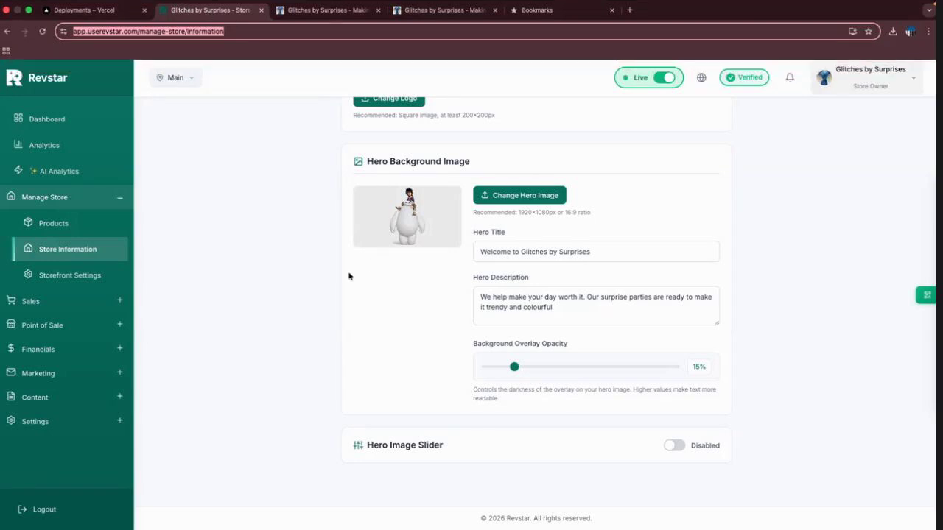
Enable the three-image hero slider, reload the storefront, and advance the carousel twice.
click(672, 446)
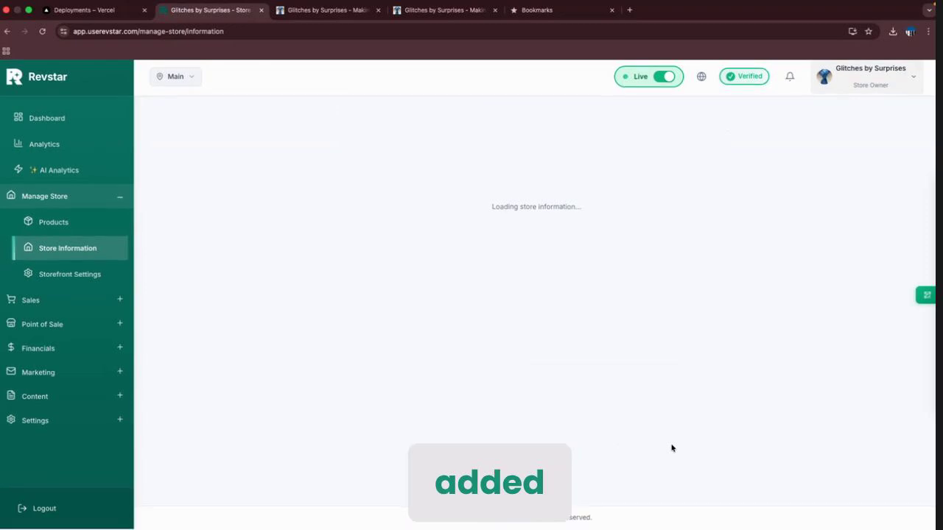
scroll(672, 447, down, 10)
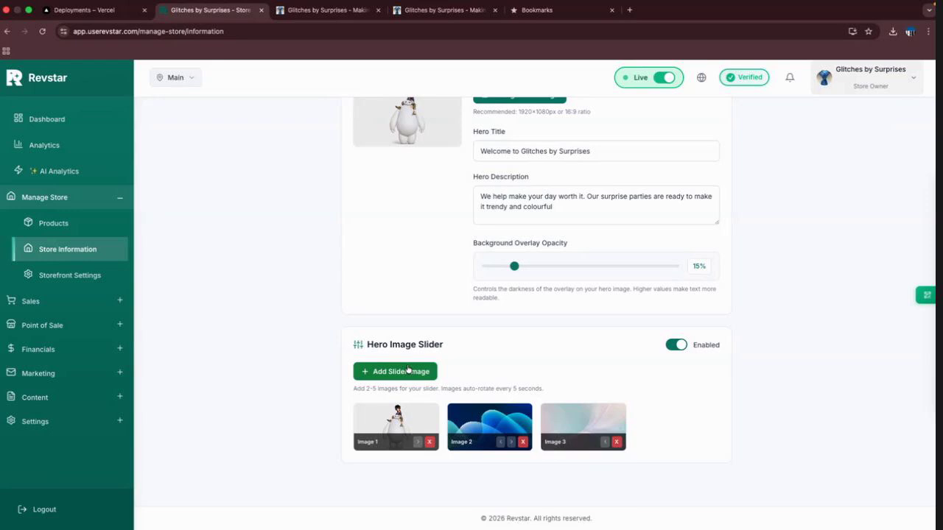
click(318, 12)
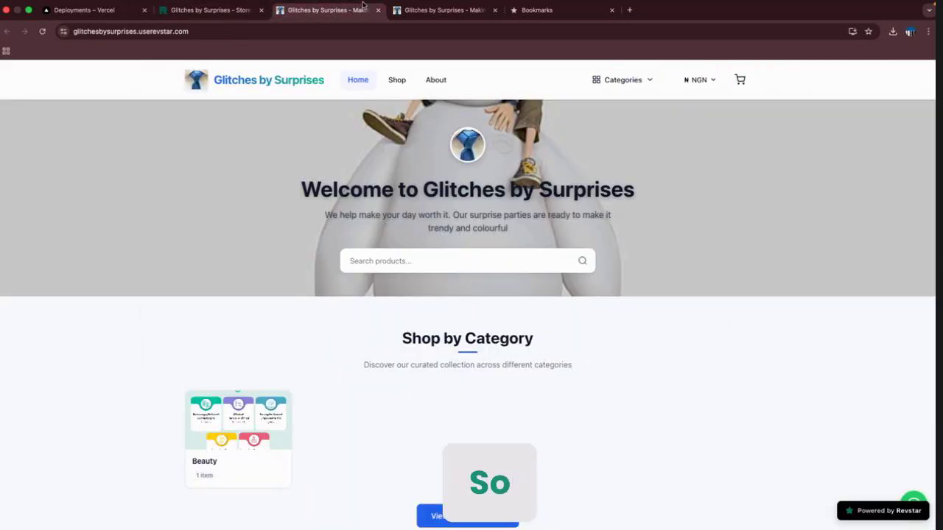
click(40, 31)
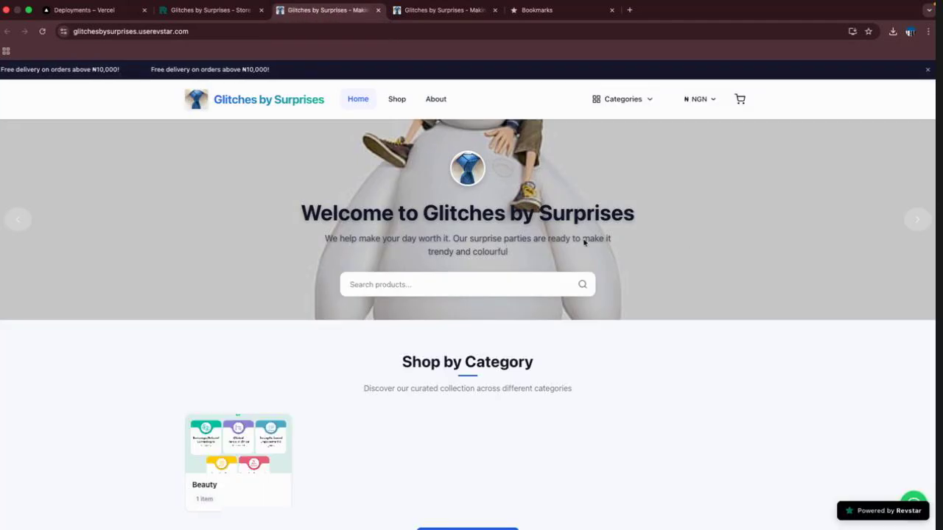
click(917, 220)
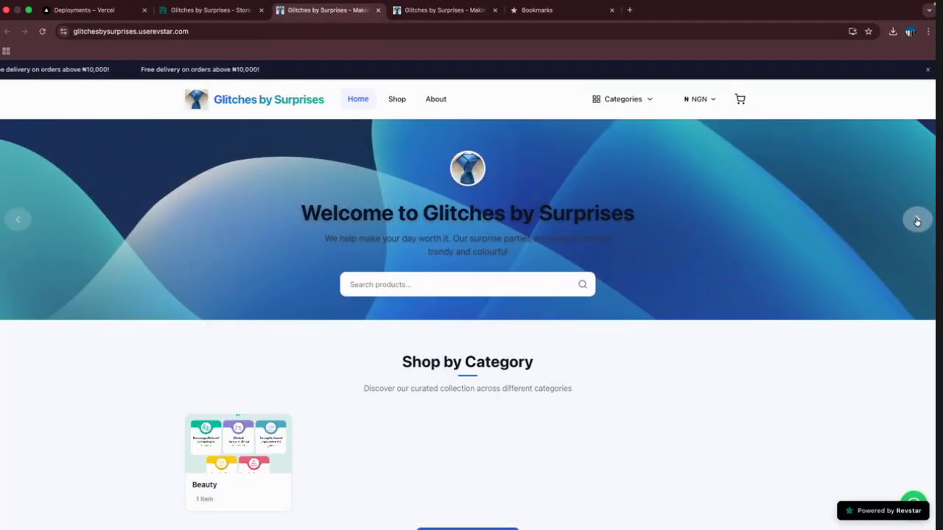
click(917, 221)
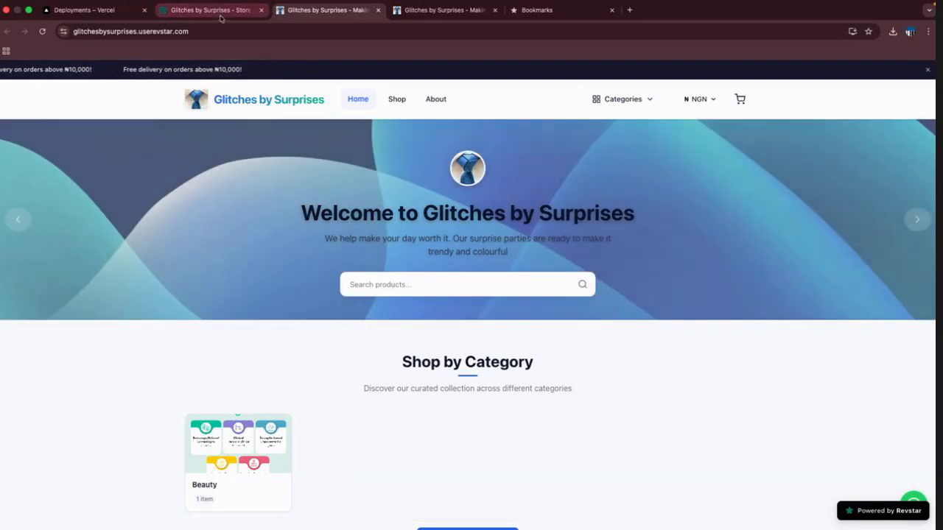
Open the About Page tab in Store Information.
click(209, 10)
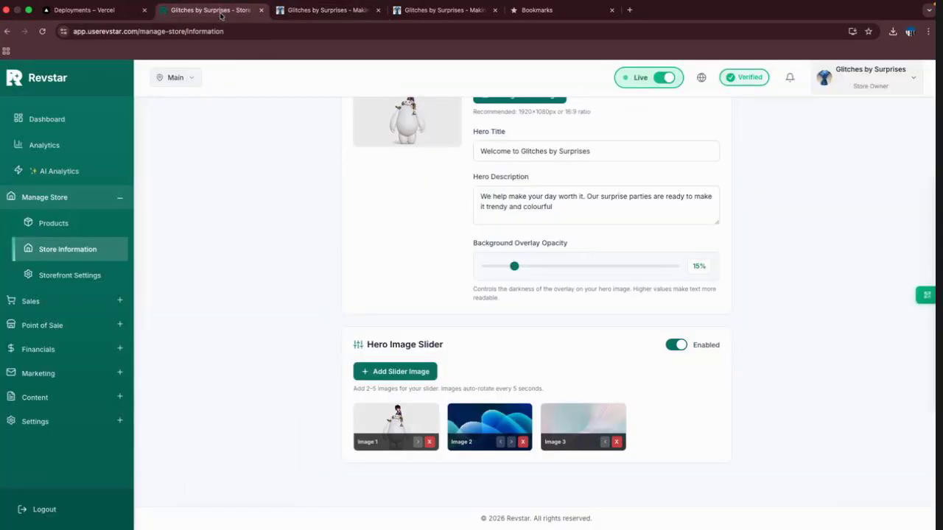
scroll(701, 293, up, 10)
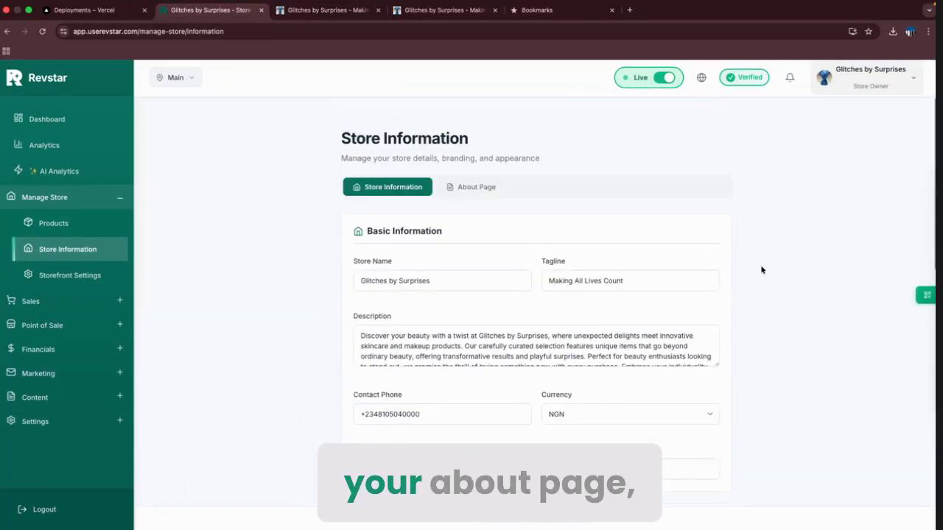
click(479, 187)
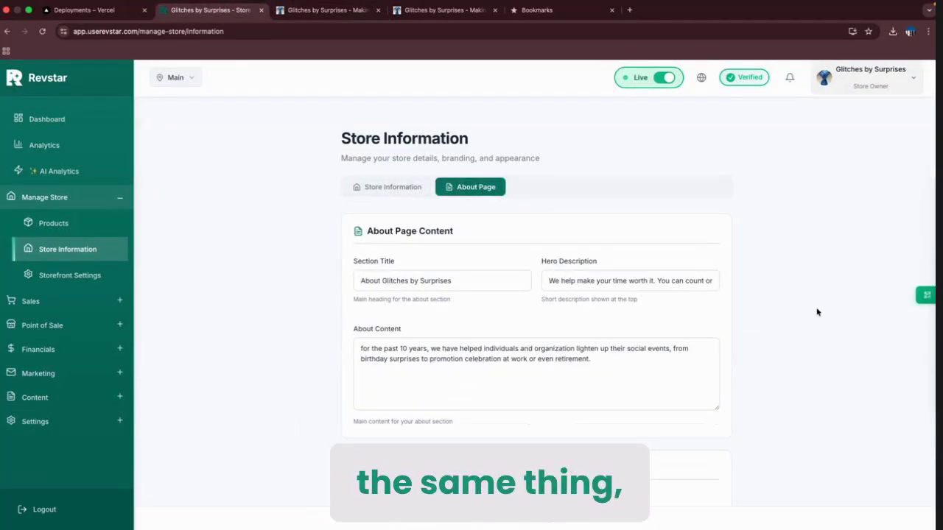
scroll(816, 312, down, 5)
scroll(816, 312, up, 2)
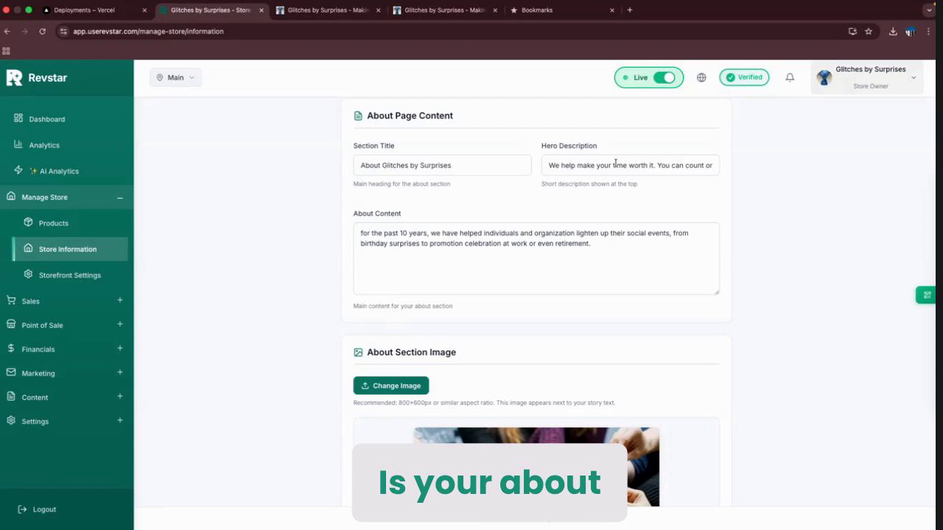
Open the storefront's About page and highlight its ABOUT US label, title and subtitle.
click(324, 10)
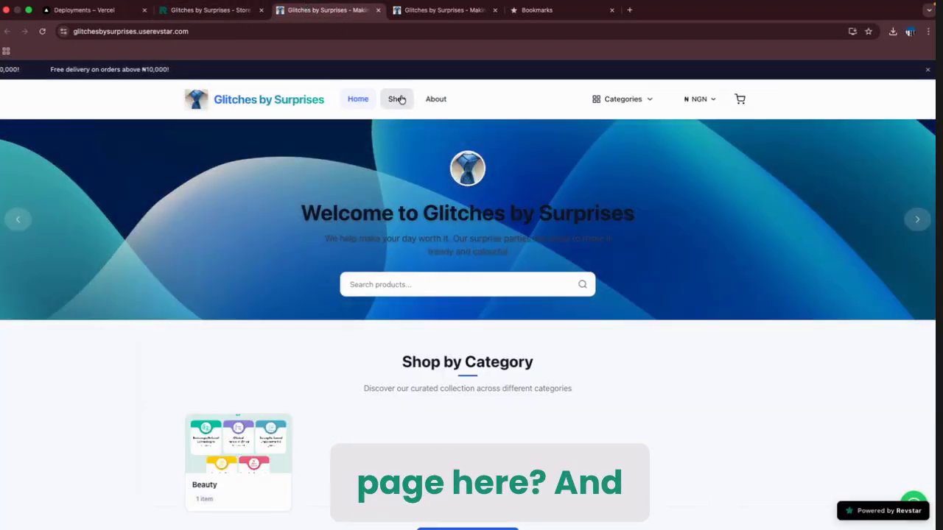
click(436, 98)
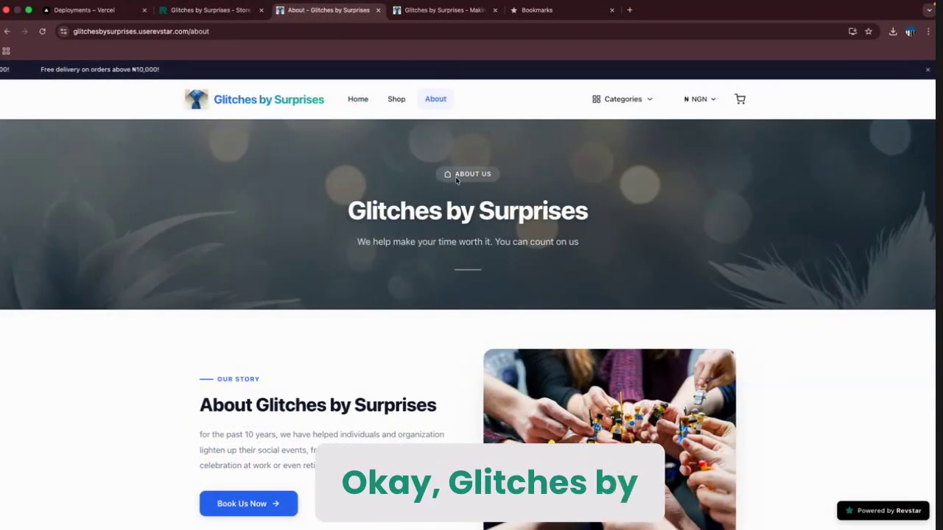
double_click(456, 174)
triple_click(458, 212)
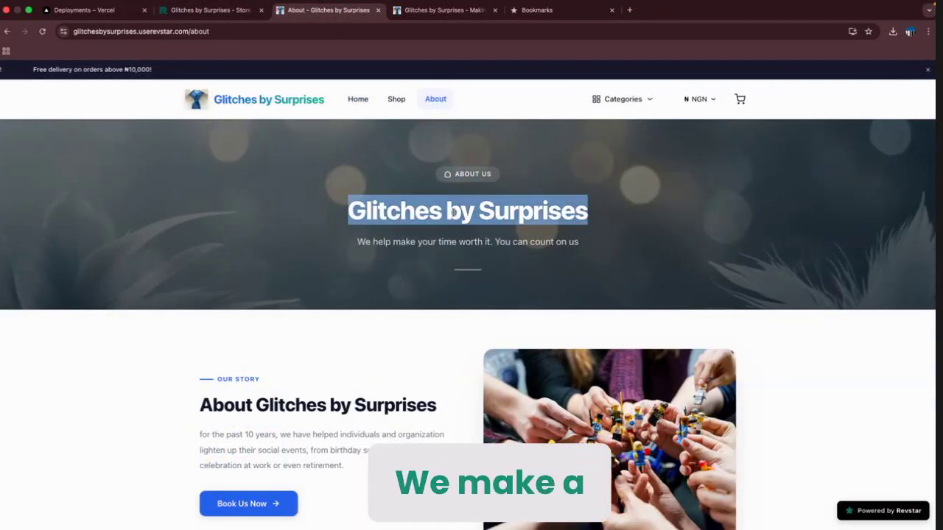
triple_click(475, 243)
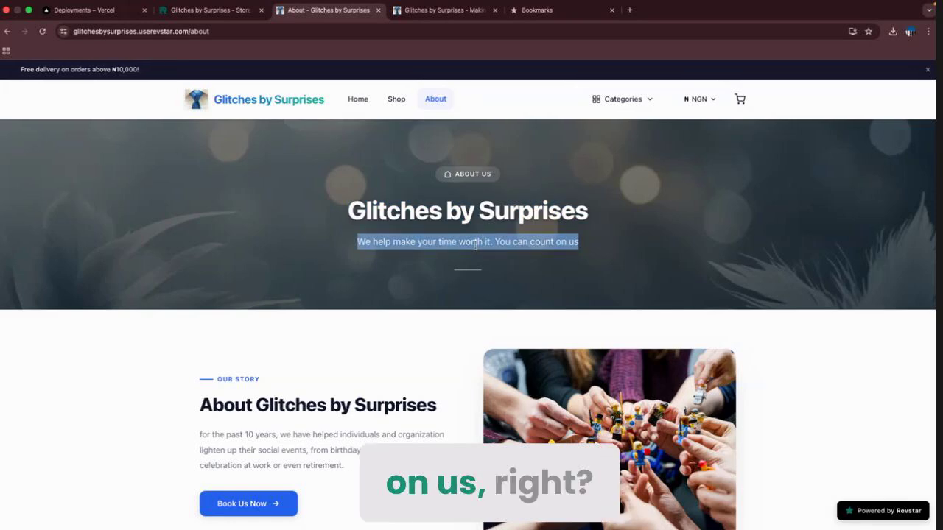
click(523, 237)
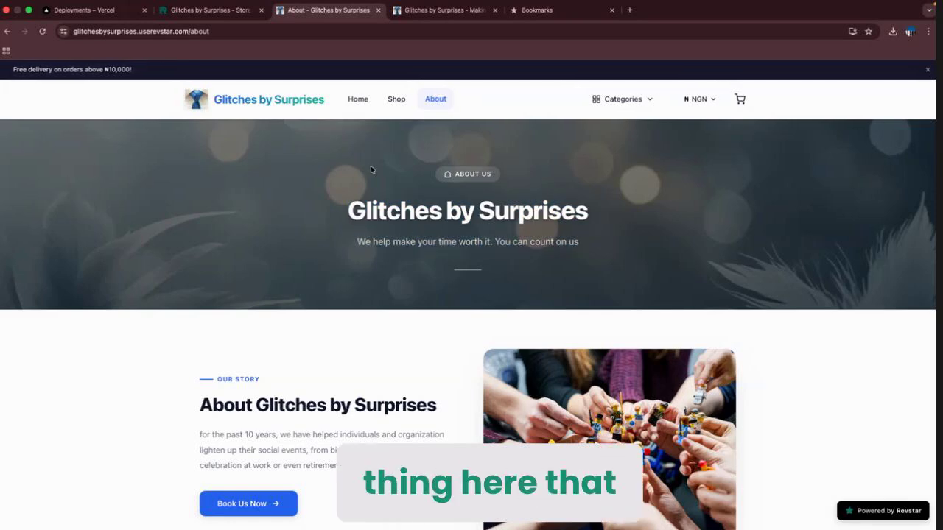
Compare the admin Hero Description and story text against the live About page.
click(212, 10)
triple_click(619, 165)
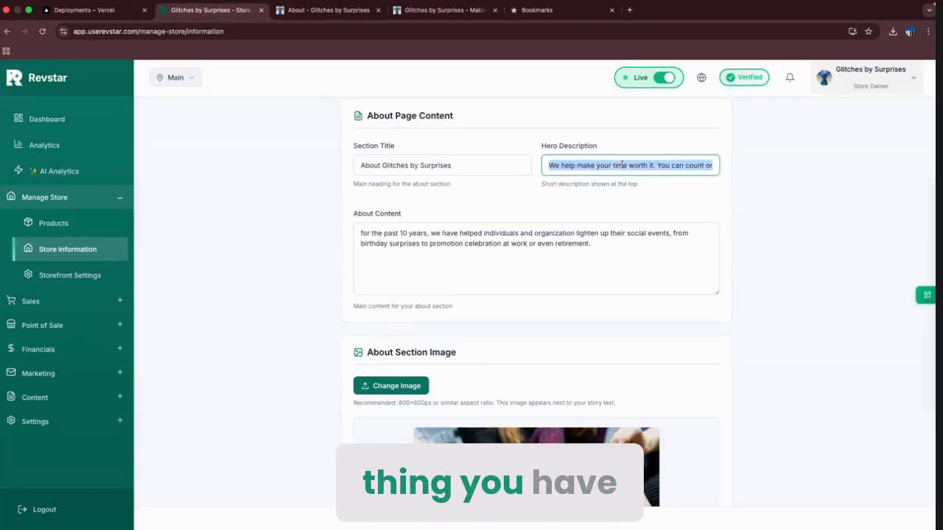
key(Right)
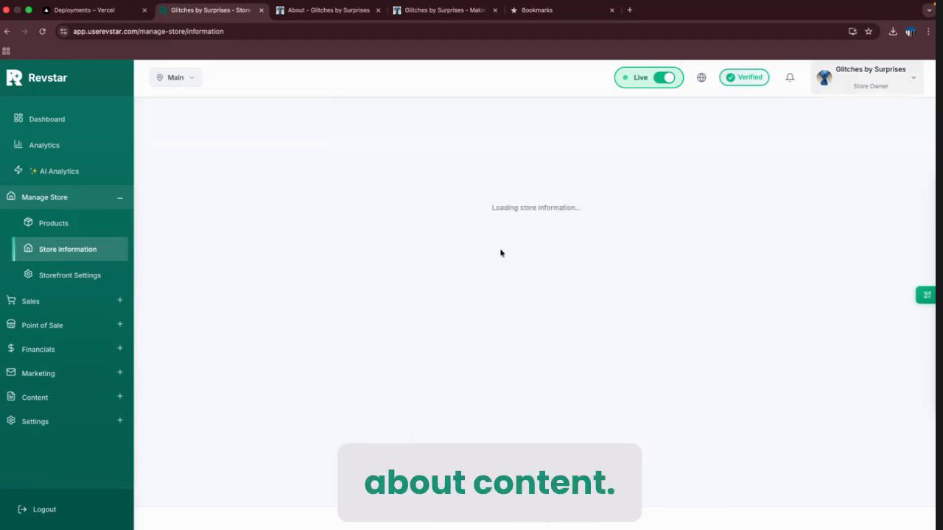
click(335, 11)
scroll(368, 381, down, 5)
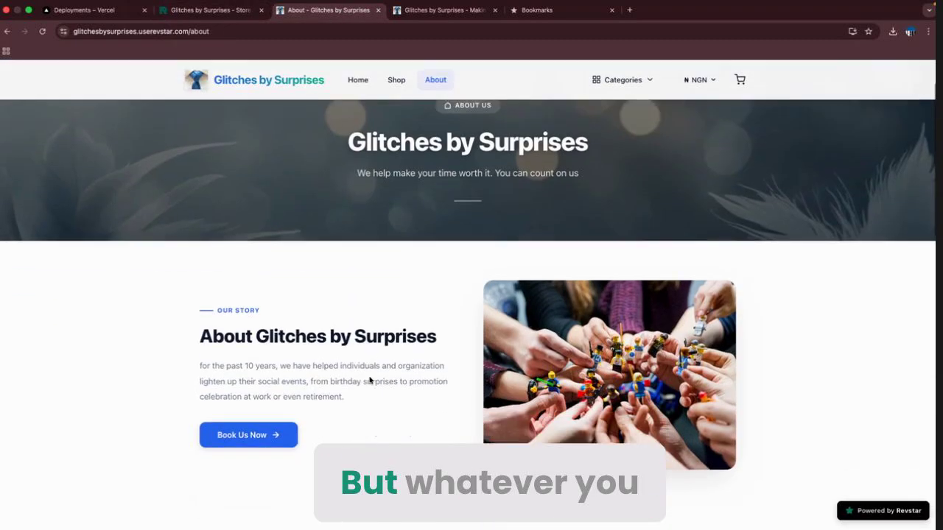
scroll(370, 381, up, 1)
triple_click(253, 236)
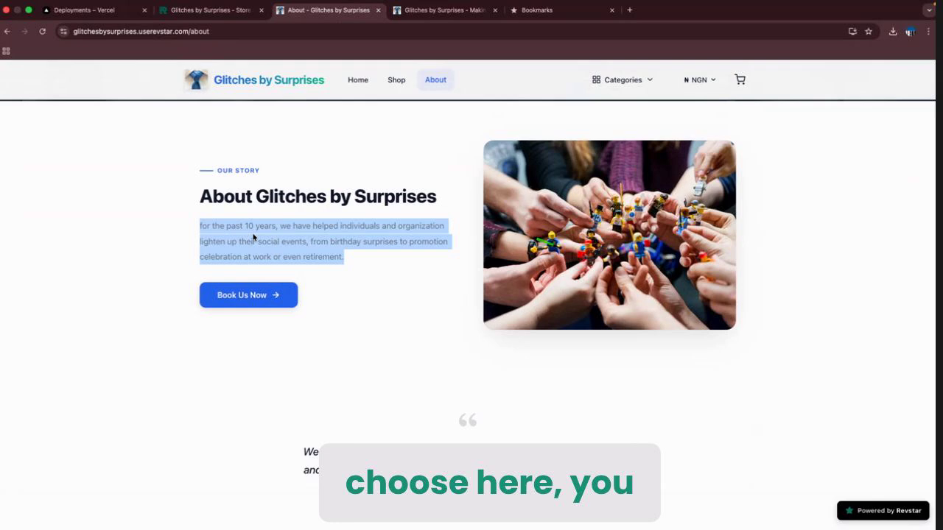
click(210, 10)
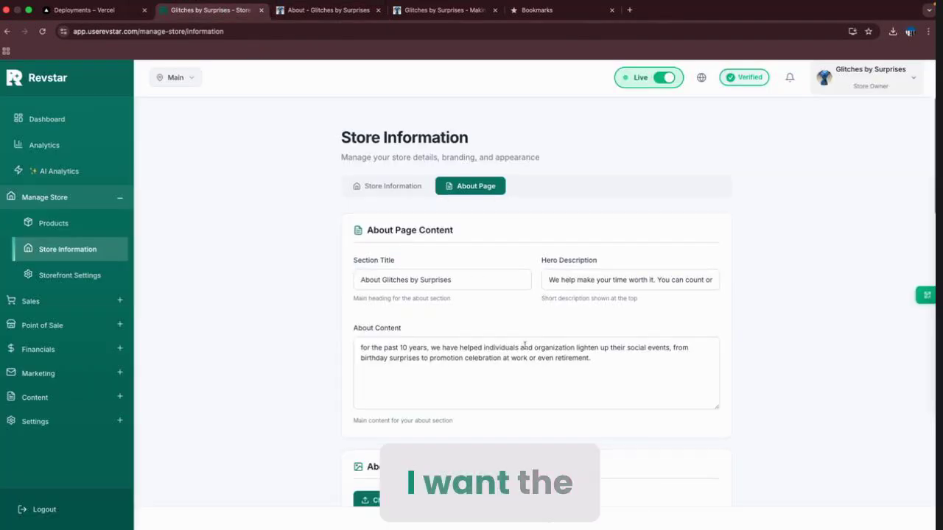
Change the About story Image Position from Right to Left and reload the storefront About page.
scroll(526, 349, down, 6)
scroll(526, 349, down, 2)
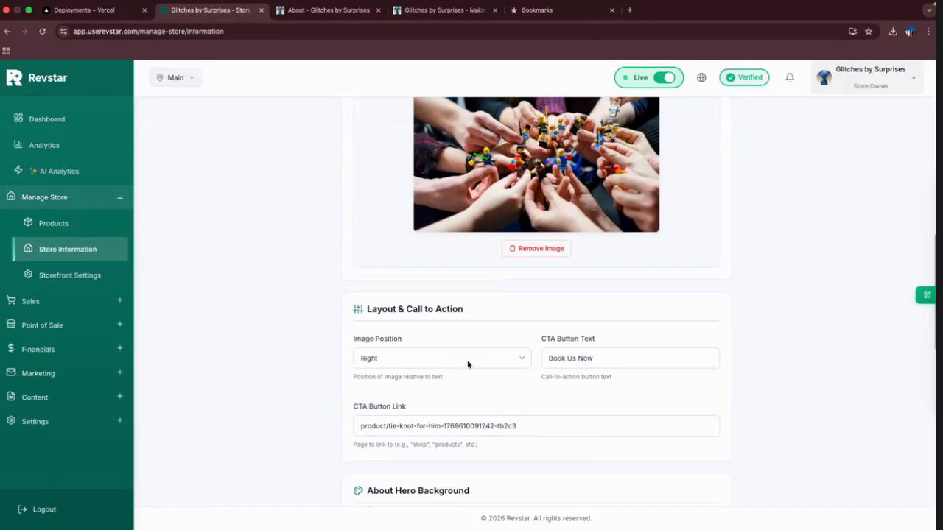
scroll(467, 363, up, 5)
scroll(467, 363, down, 4)
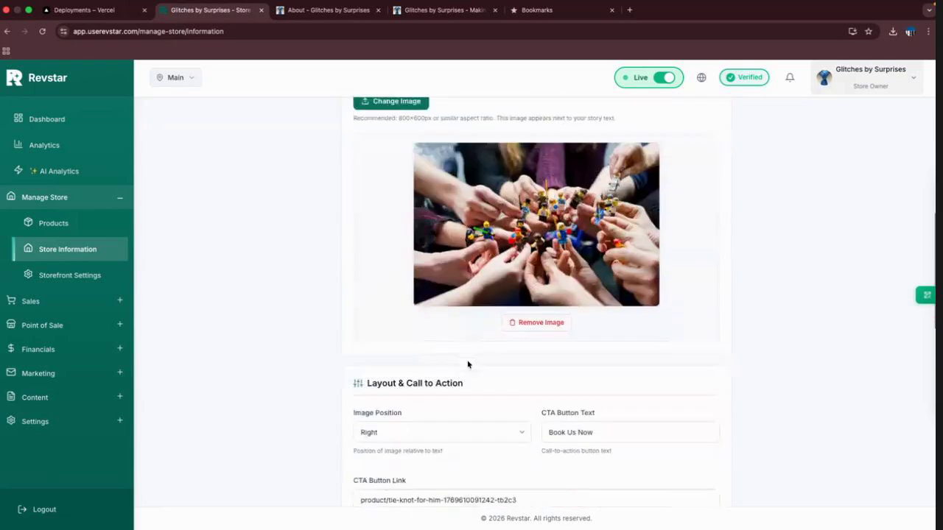
scroll(467, 364, down, 5)
scroll(484, 290, up, 2)
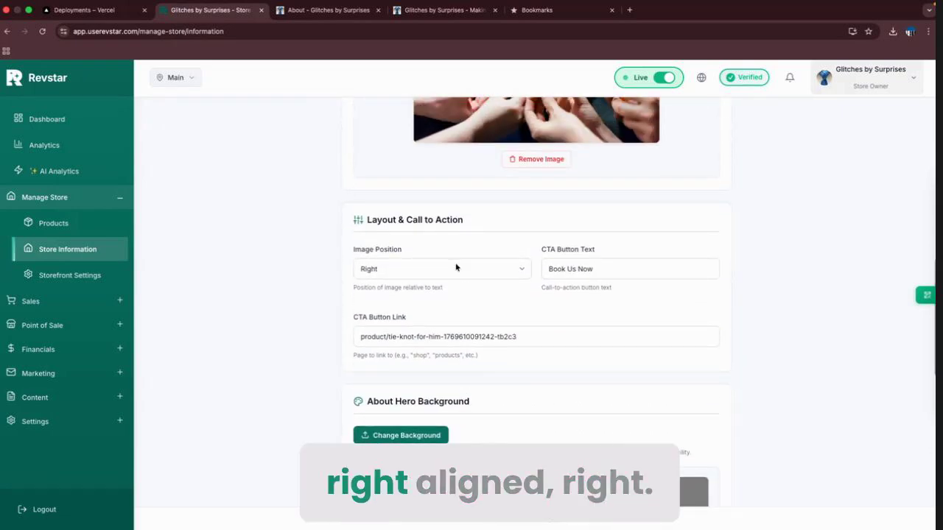
click(456, 268)
click(436, 252)
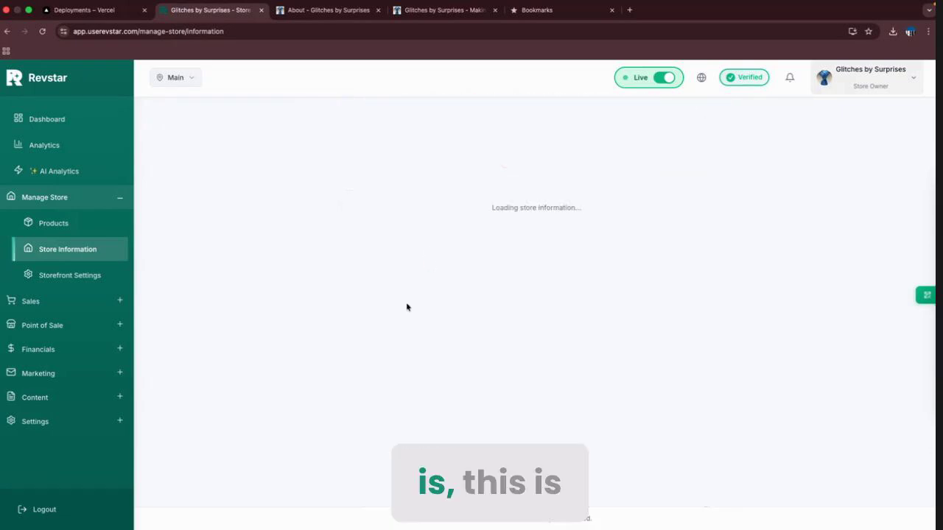
click(349, 8)
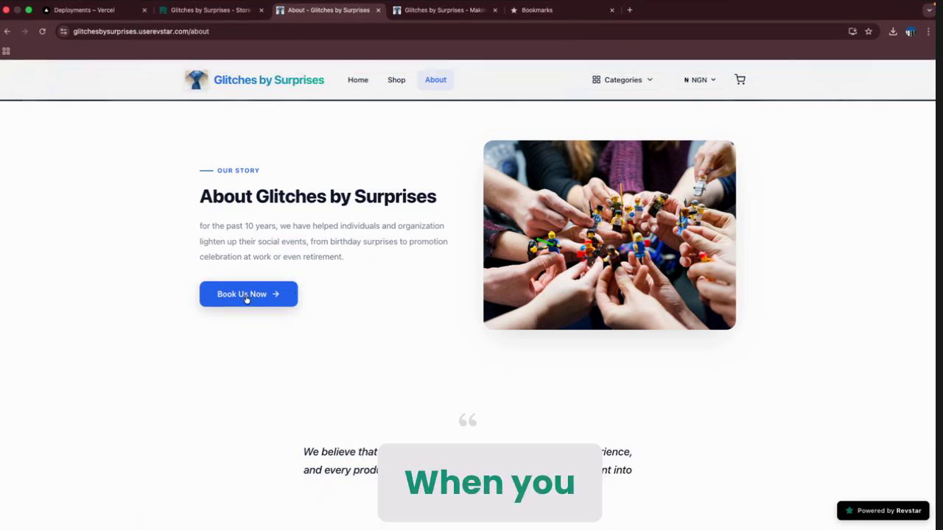
click(44, 32)
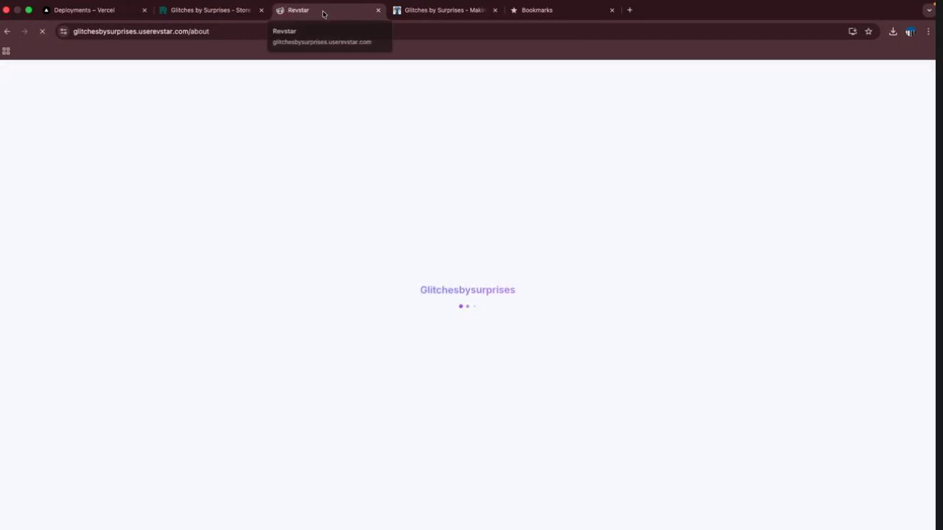
scroll(584, 271, down, 4)
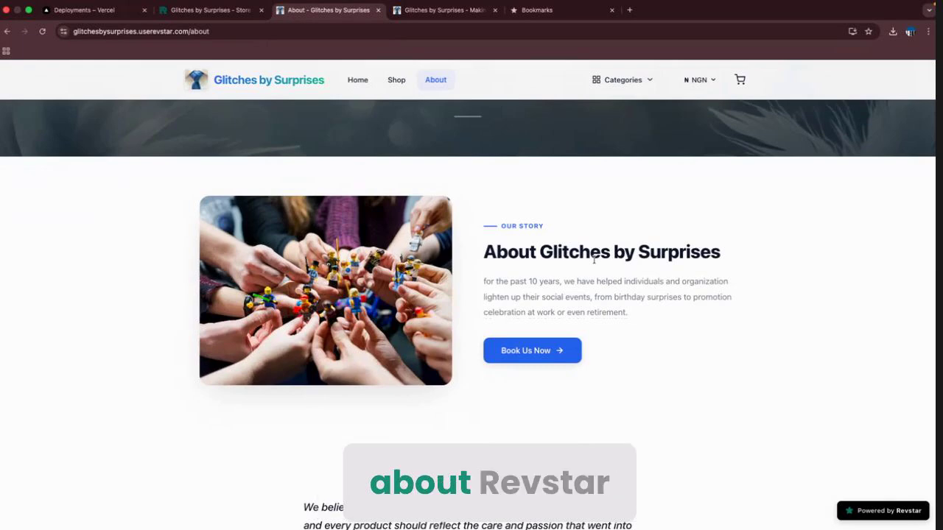
click(212, 10)
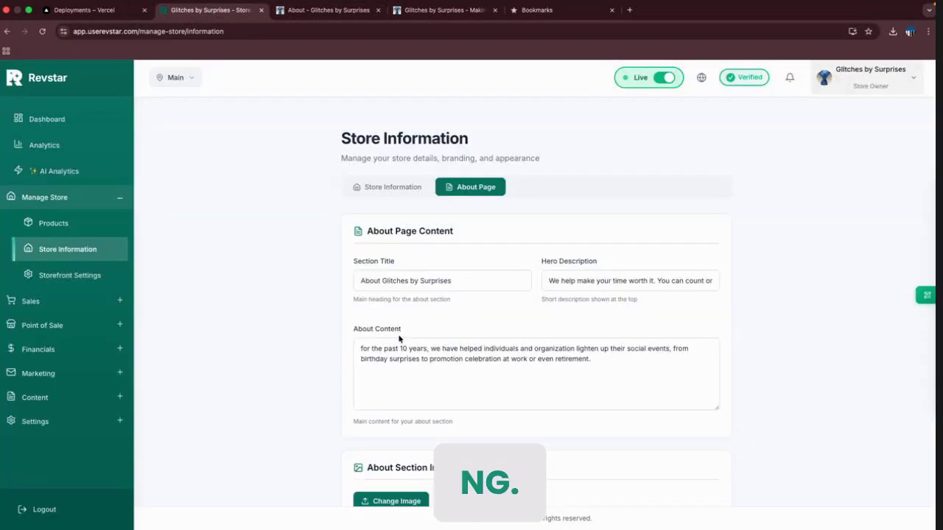
scroll(399, 338, down, 4)
scroll(406, 150, up, 2)
scroll(407, 210, down, 4)
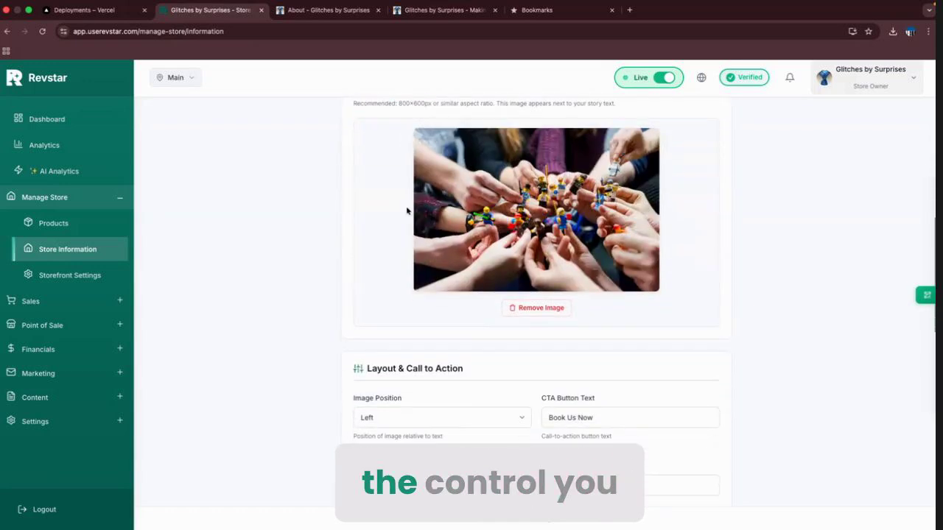
scroll(407, 211, down, 2)
click(431, 332)
click(428, 332)
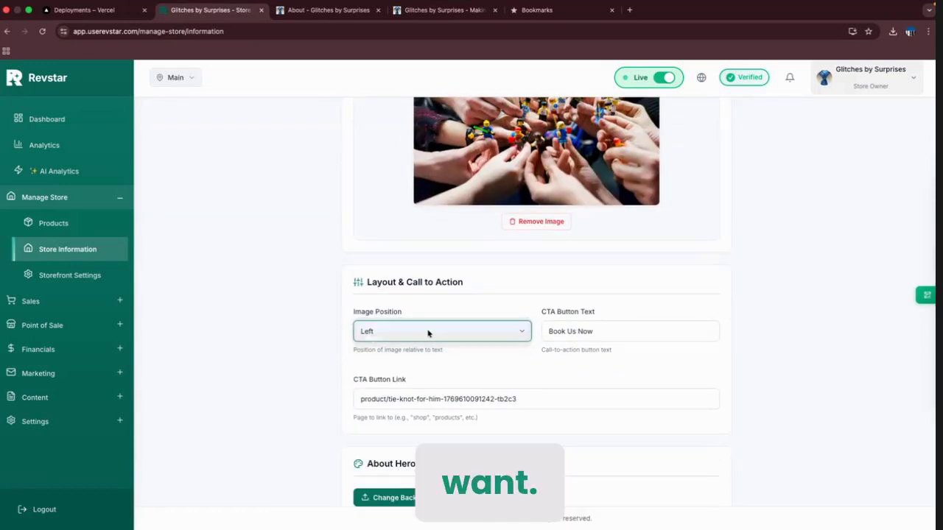
click(464, 356)
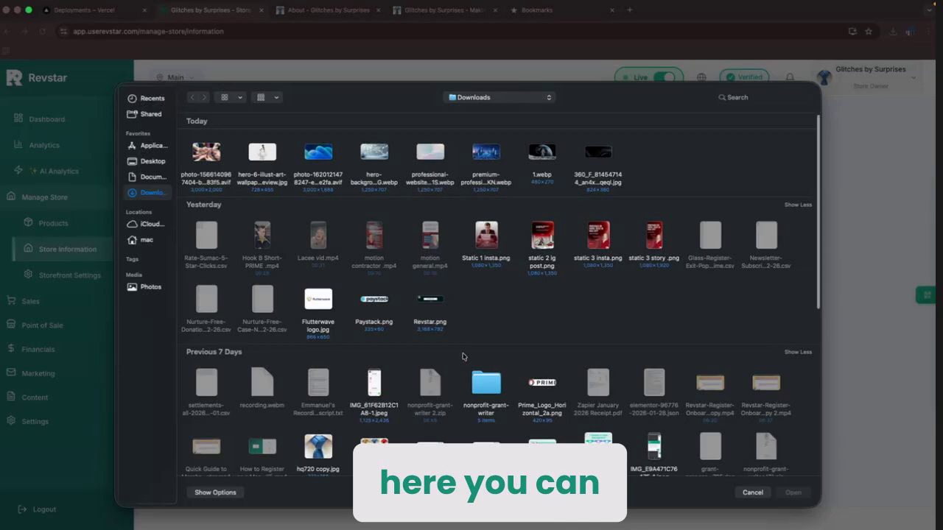
key(Escape)
scroll(682, 293, down, 3)
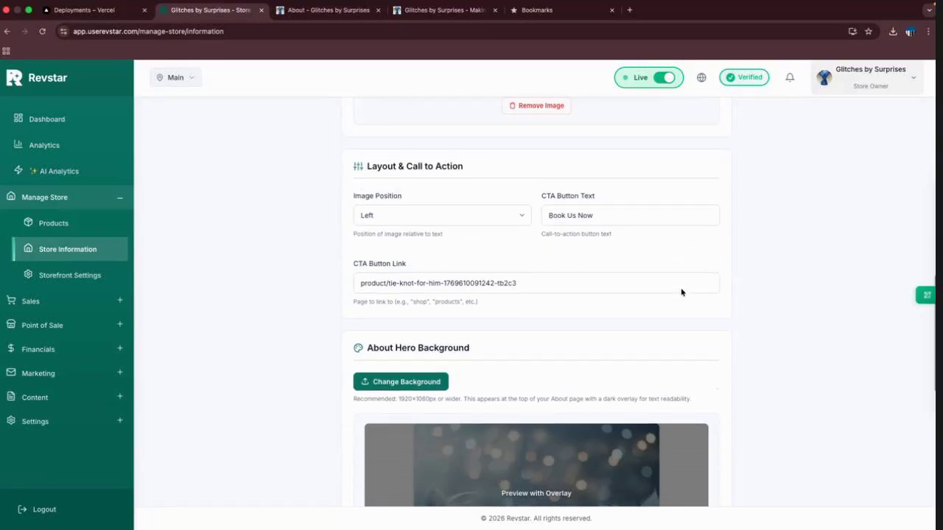
scroll(681, 294, up, 1)
scroll(682, 293, up, 1)
scroll(681, 293, down, 2)
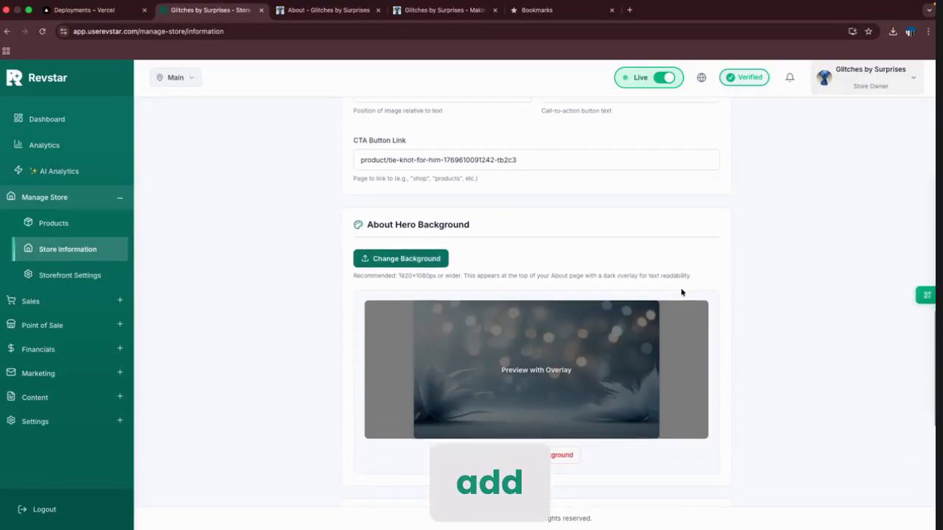
scroll(681, 293, up, 1)
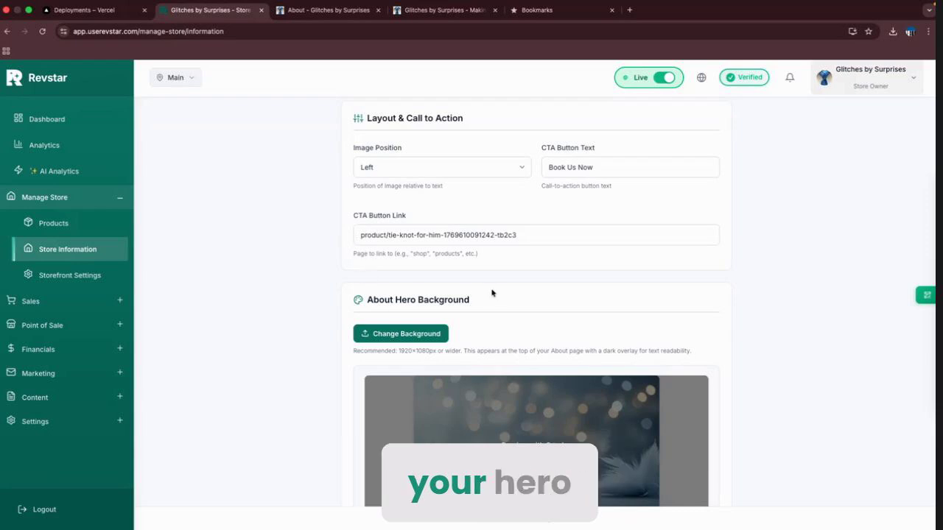
scroll(492, 293, down, 5)
scroll(493, 290, up, 3)
scroll(493, 293, down, 1)
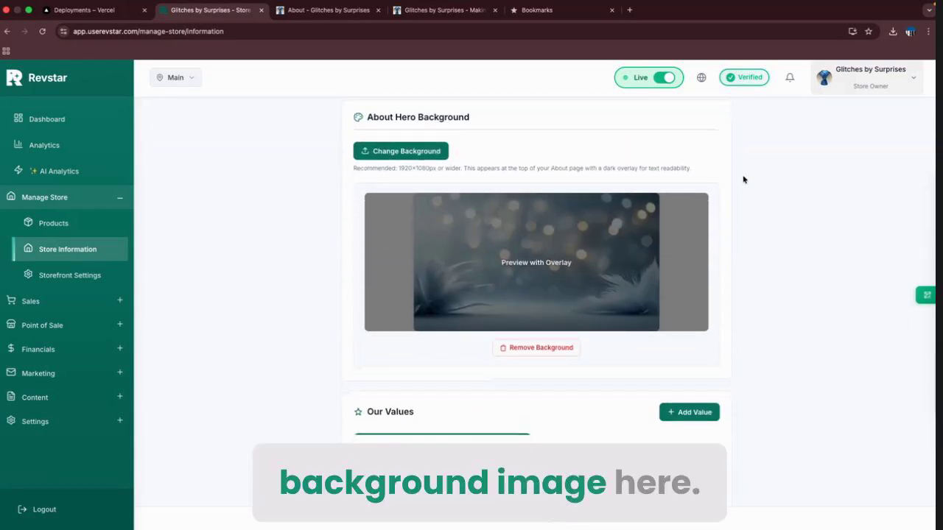
Add a New Value card under Our Values and check the storefront About page.
scroll(803, 221, down, 3)
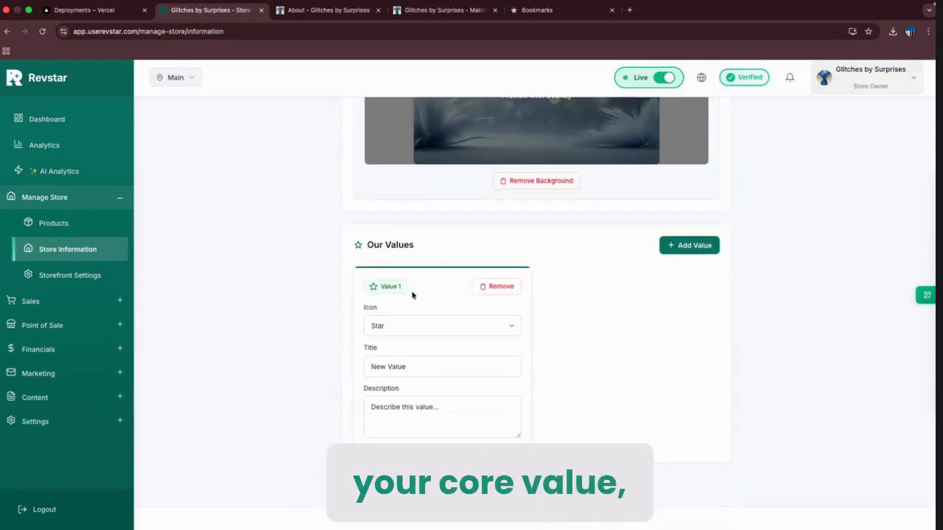
click(675, 251)
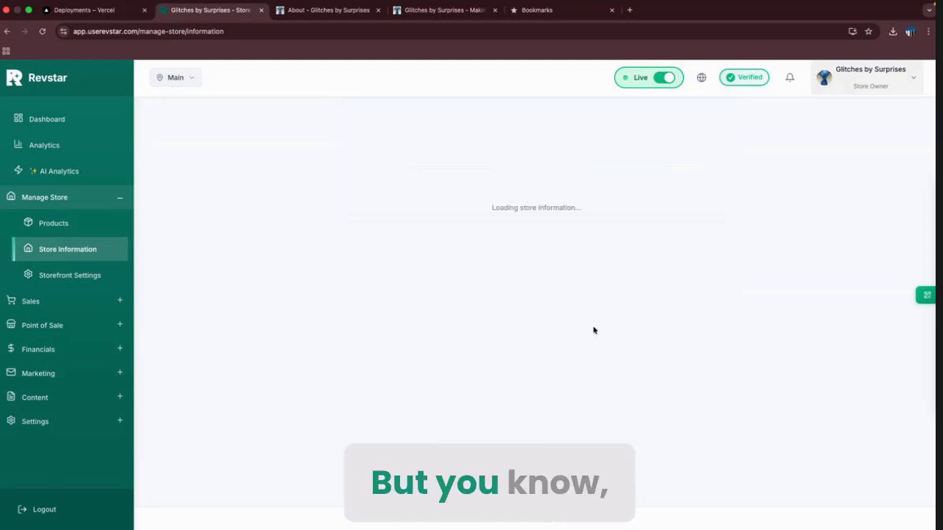
click(328, 10)
scroll(404, 310, down, 10)
scroll(404, 309, up, 1)
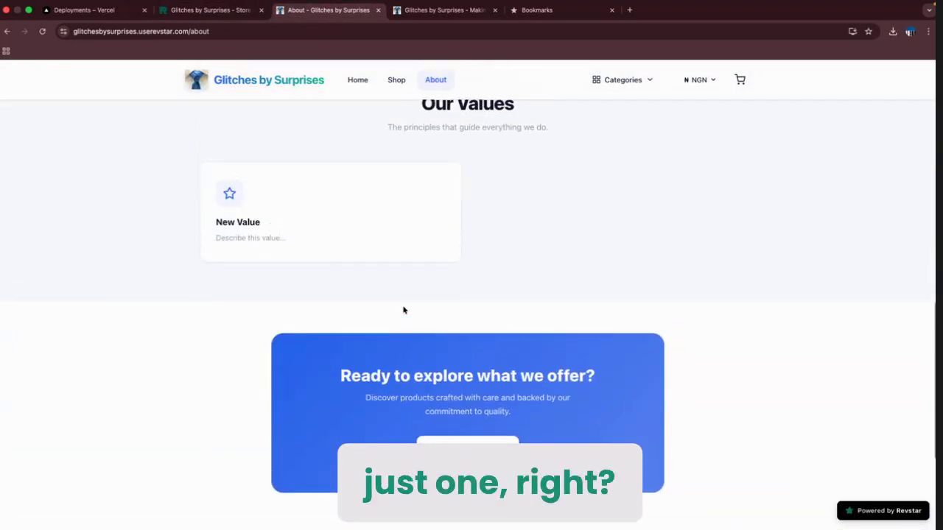
click(215, 10)
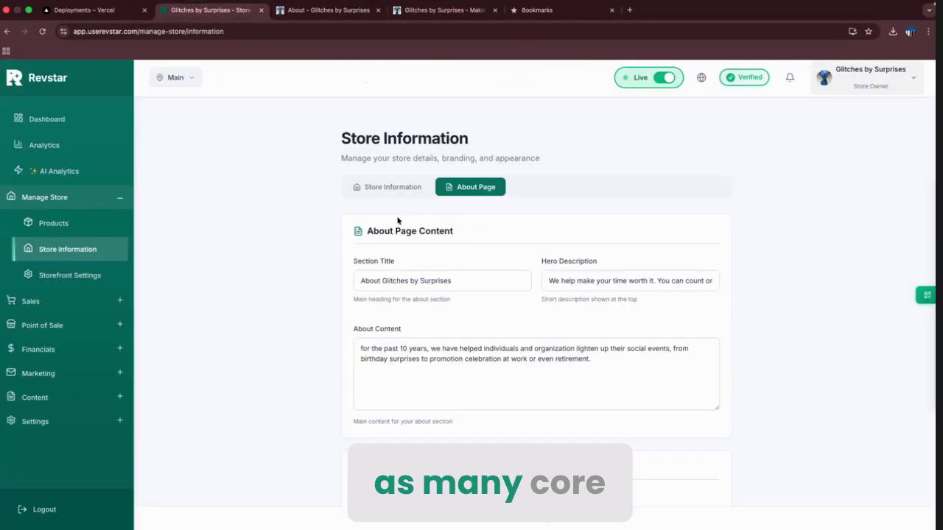
Add another value card, then reload both the settings page and storefront About page.
scroll(491, 339, down, 10)
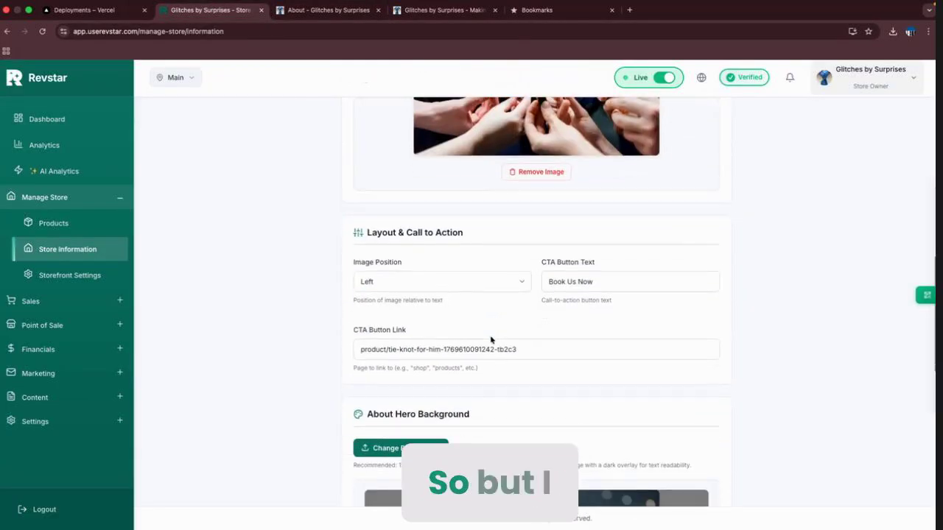
scroll(490, 339, down, 3)
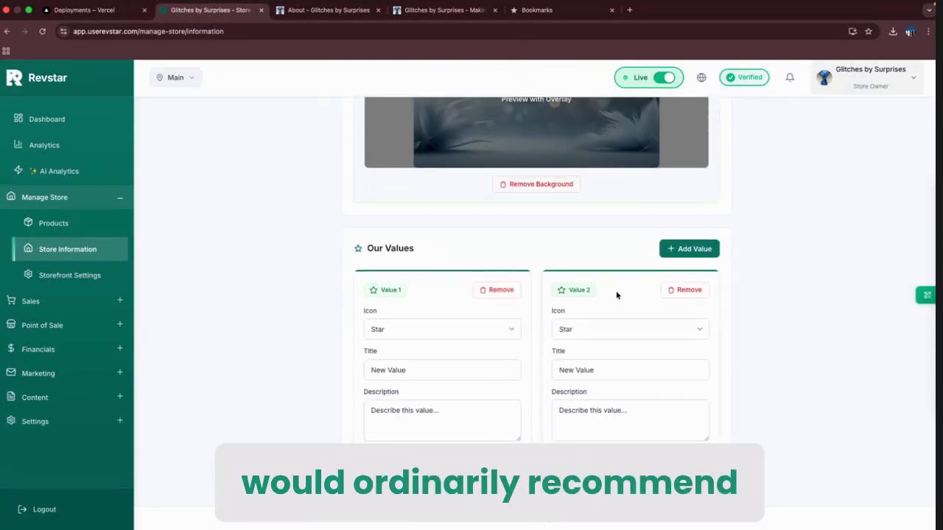
click(683, 253)
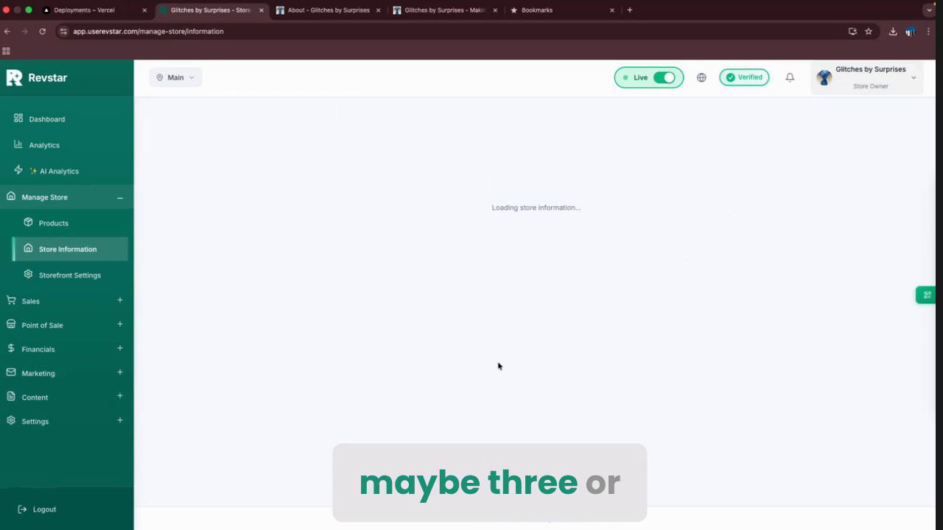
scroll(498, 366, down, 13)
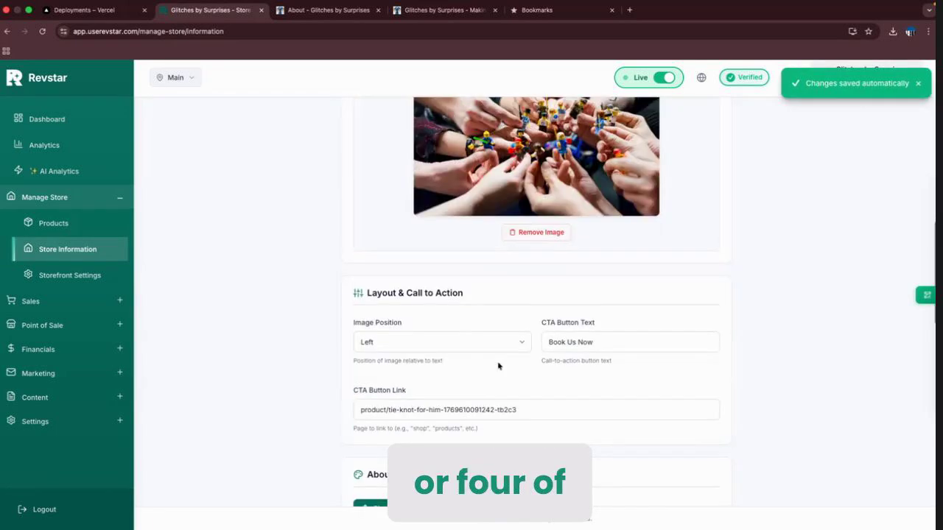
scroll(498, 366, down, 3)
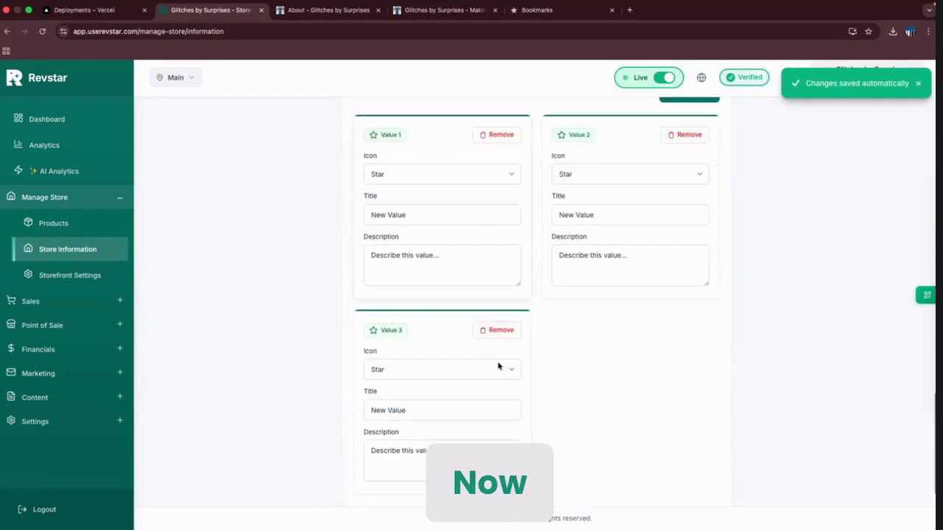
scroll(498, 367, up, 3)
key(super+r)
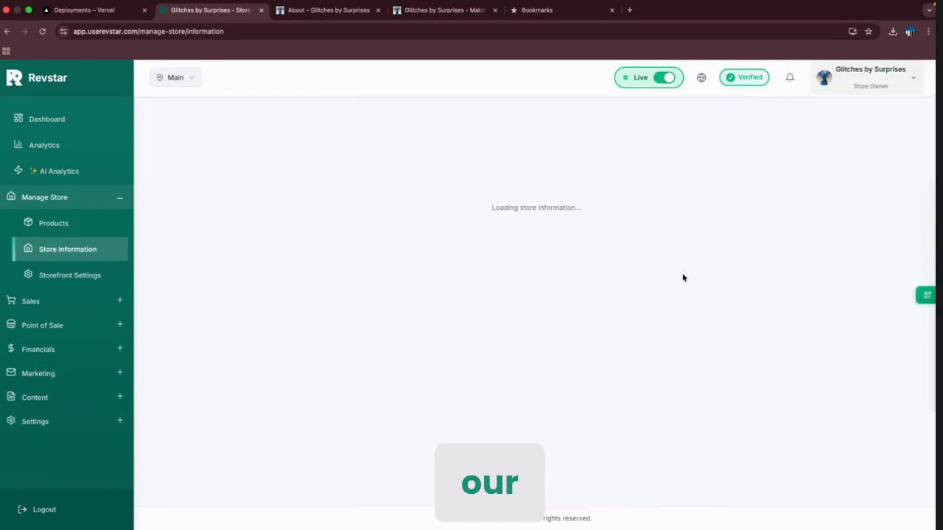
click(287, 8)
key(super+r)
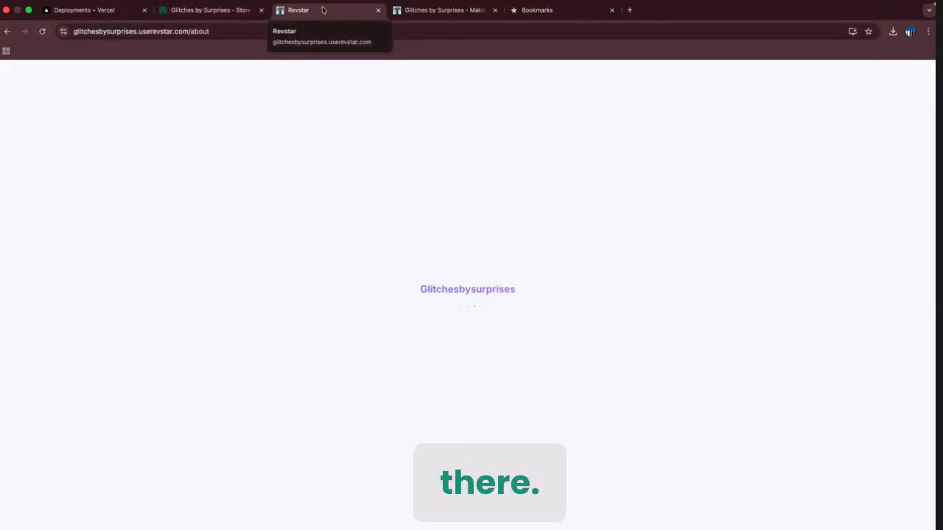
scroll(454, 404, down, 6)
scroll(455, 404, down, 5)
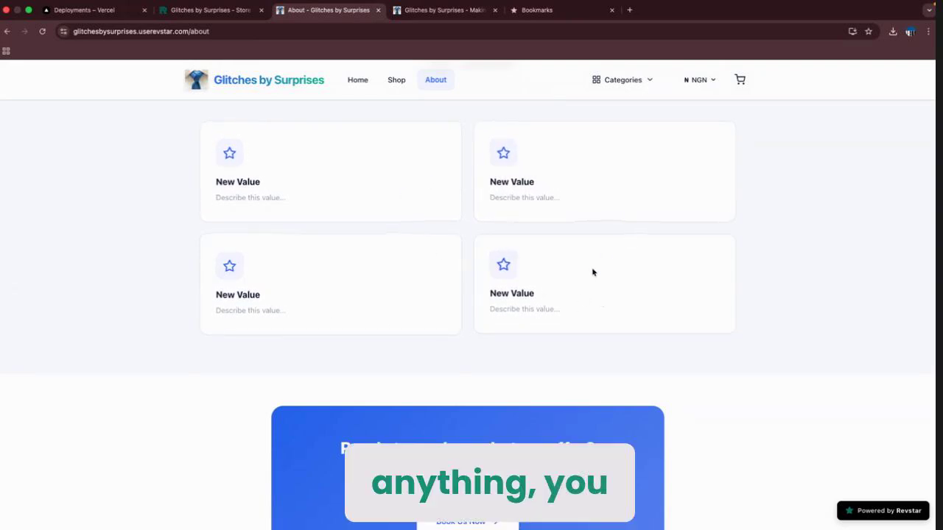
scroll(592, 272, up, 1)
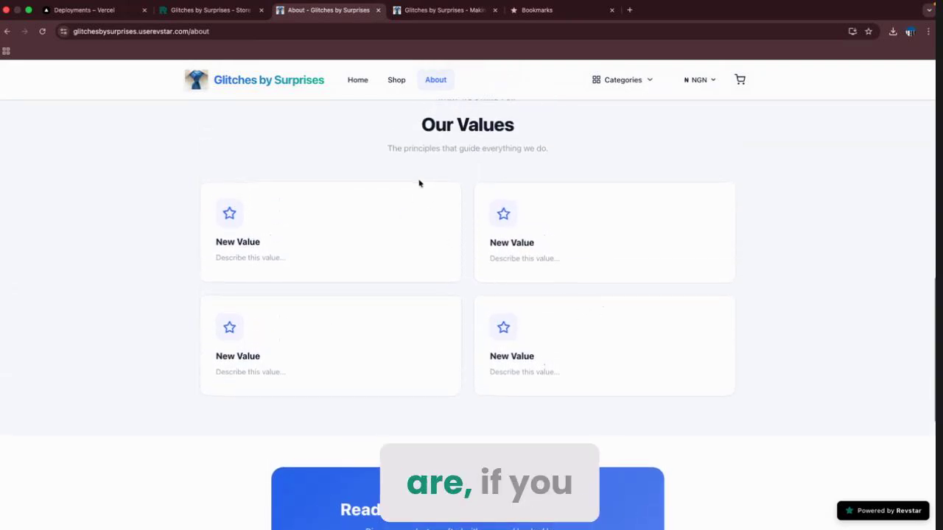
click(213, 10)
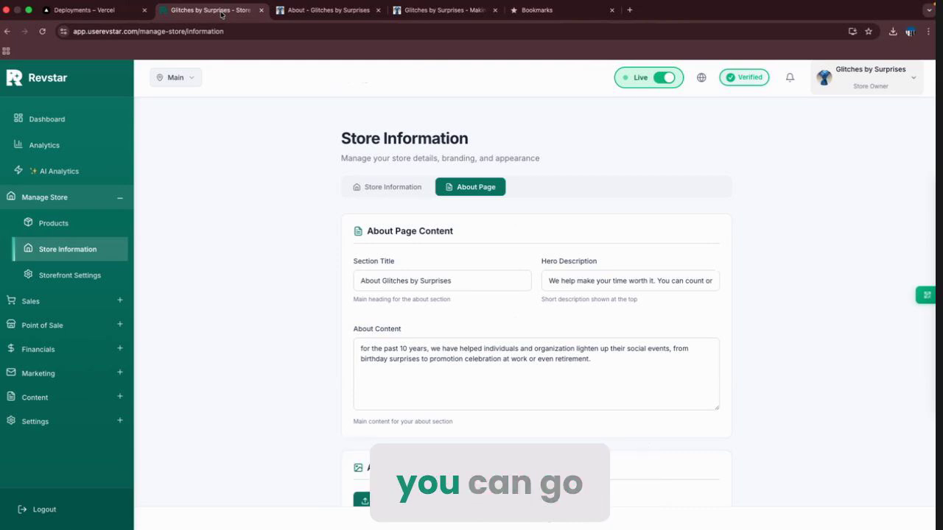
scroll(409, 296, down, 10)
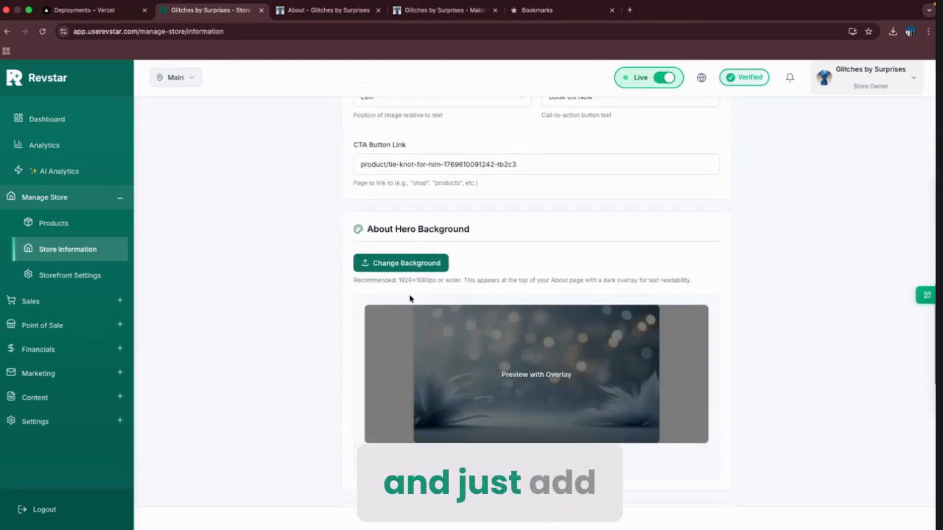
scroll(435, 347, down, 5)
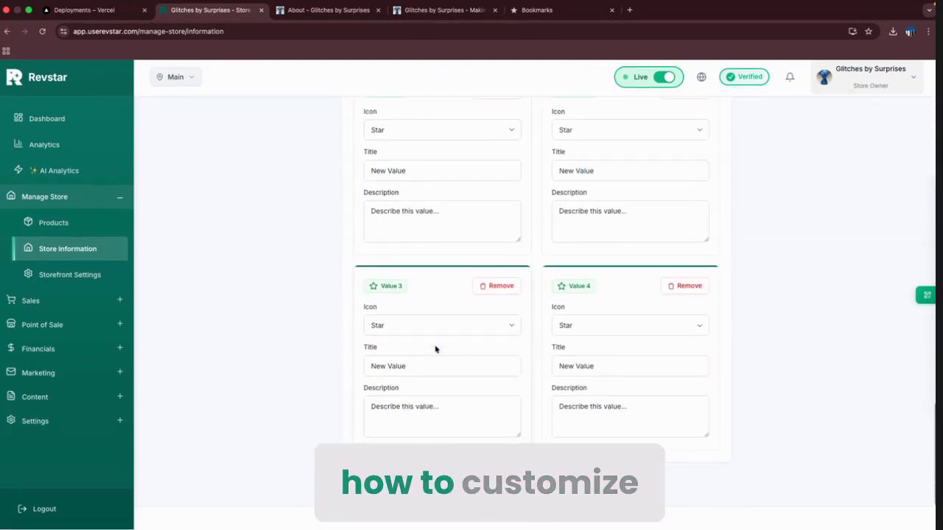
scroll(436, 349, up, 5)
scroll(435, 349, up, 10)
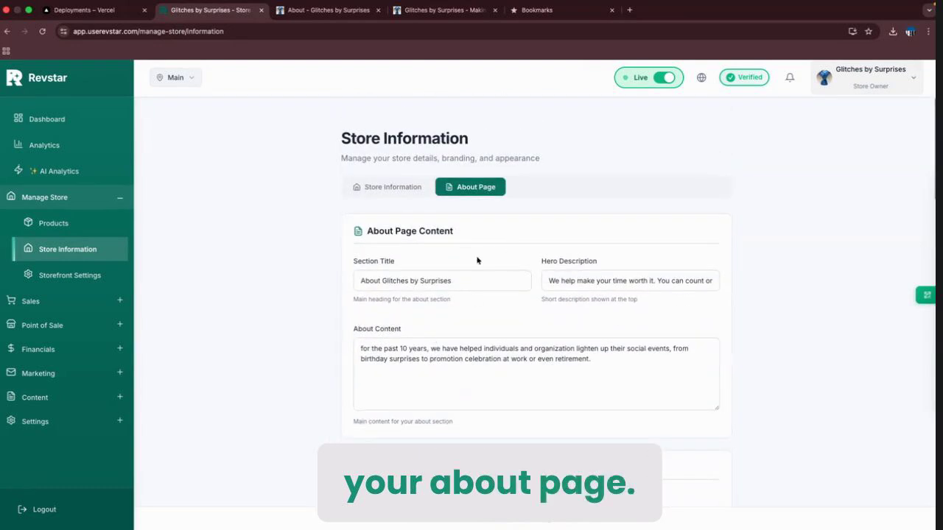
Open Storefront Settings, then browse the storefront home page in the other tab.
click(73, 275)
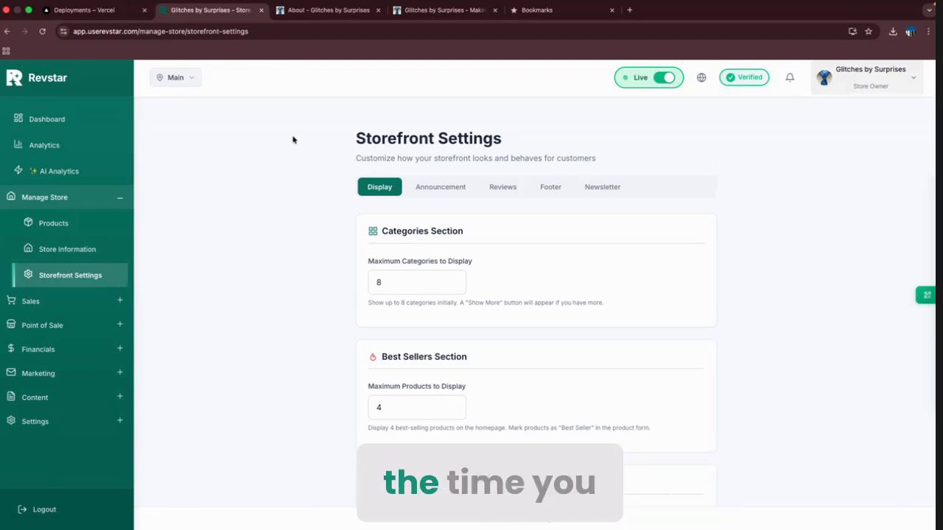
click(328, 10)
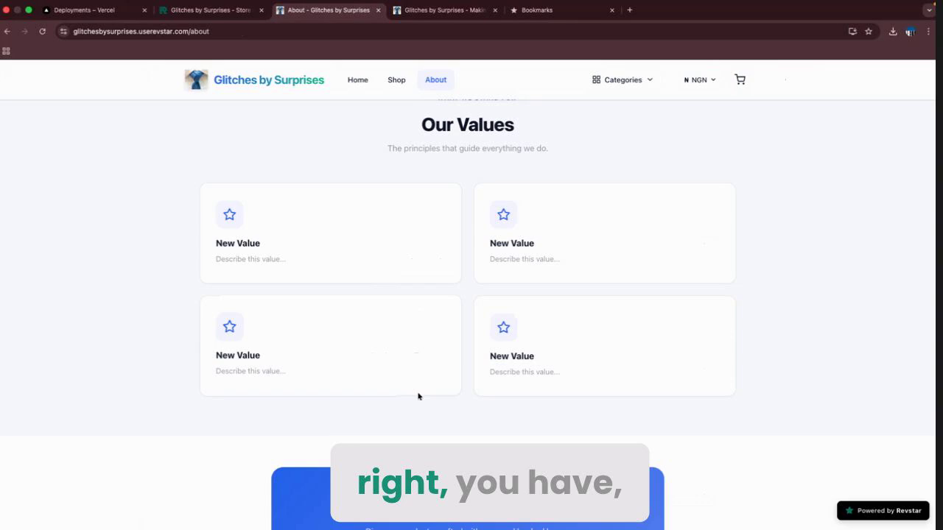
scroll(413, 368, up, 3)
click(359, 81)
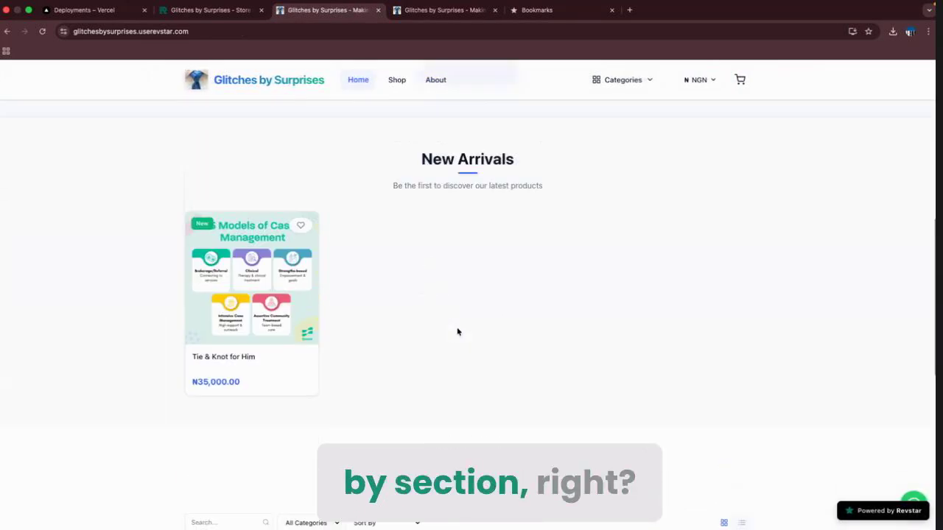
scroll(457, 331, up, 5)
scroll(457, 332, down, 5)
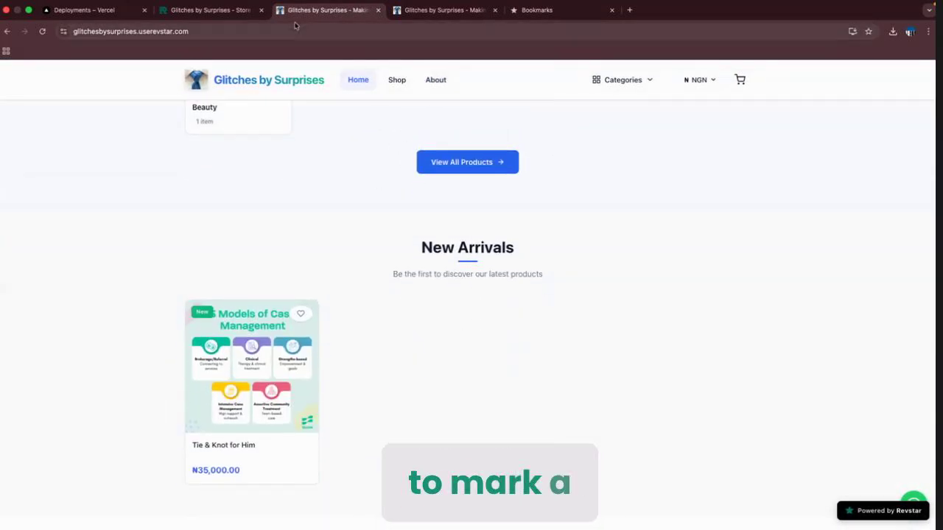
Compare the 8-category and 4-best-seller display limits with the storefront home page.
click(210, 10)
scroll(513, 290, down, 2)
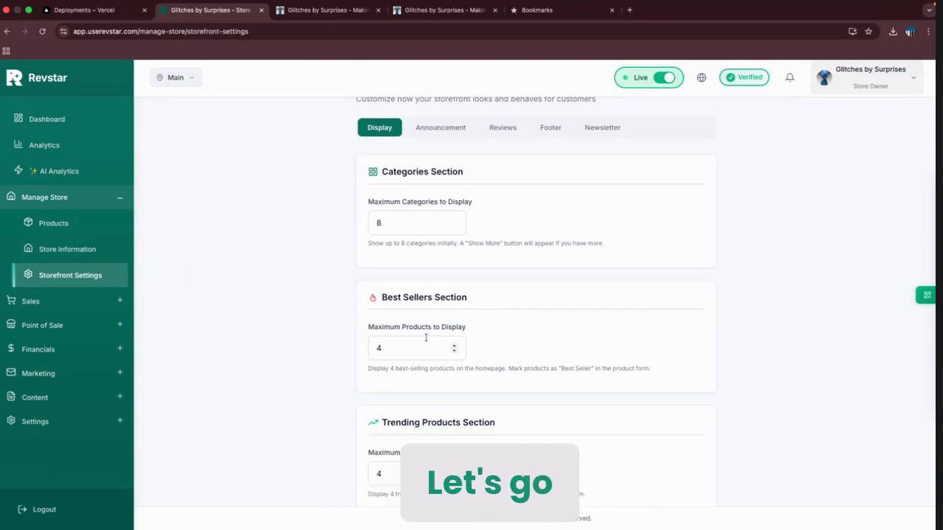
click(326, 9)
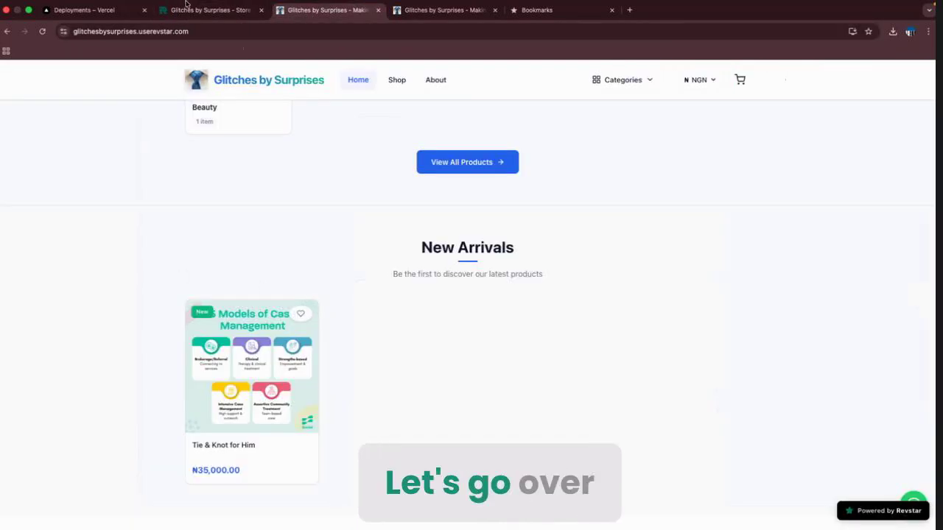
click(210, 7)
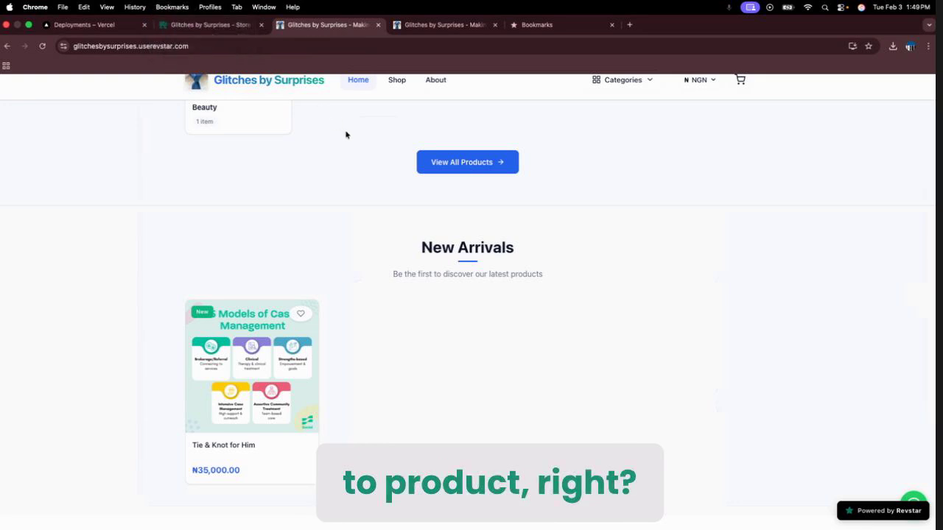
click(220, 13)
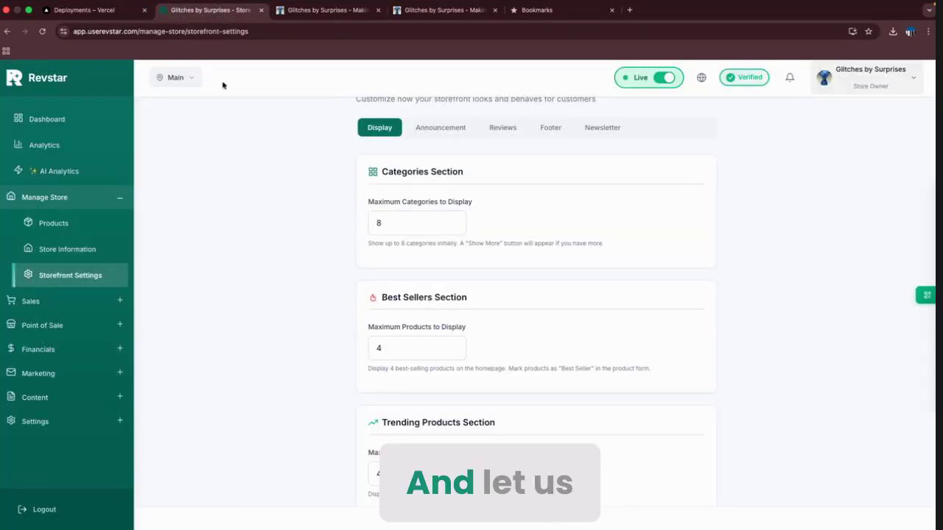
In Products, open Tie & Knot for Him's QR link, view the product page, then close it.
click(69, 224)
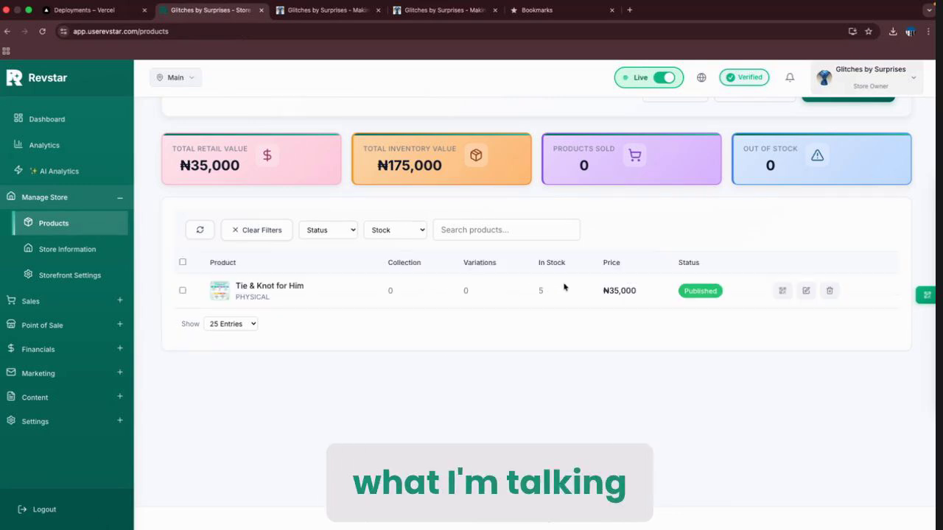
click(781, 292)
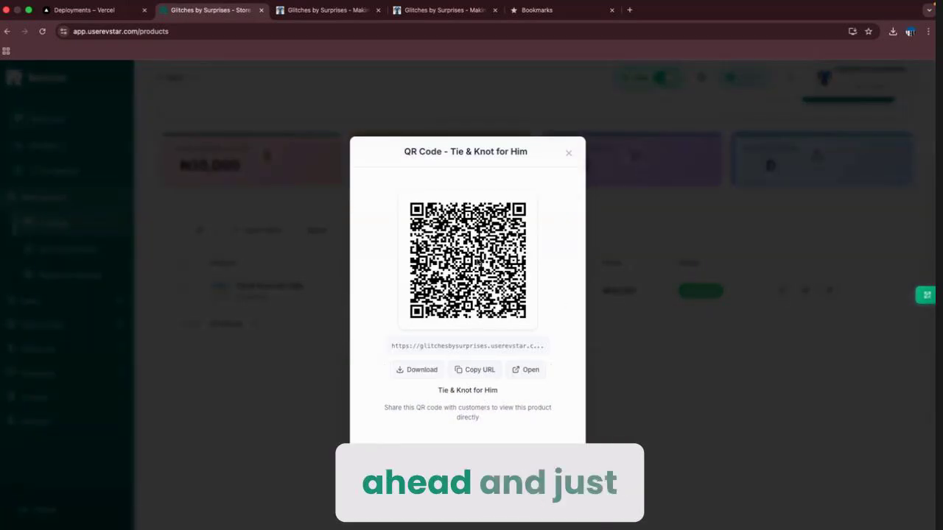
click(525, 370)
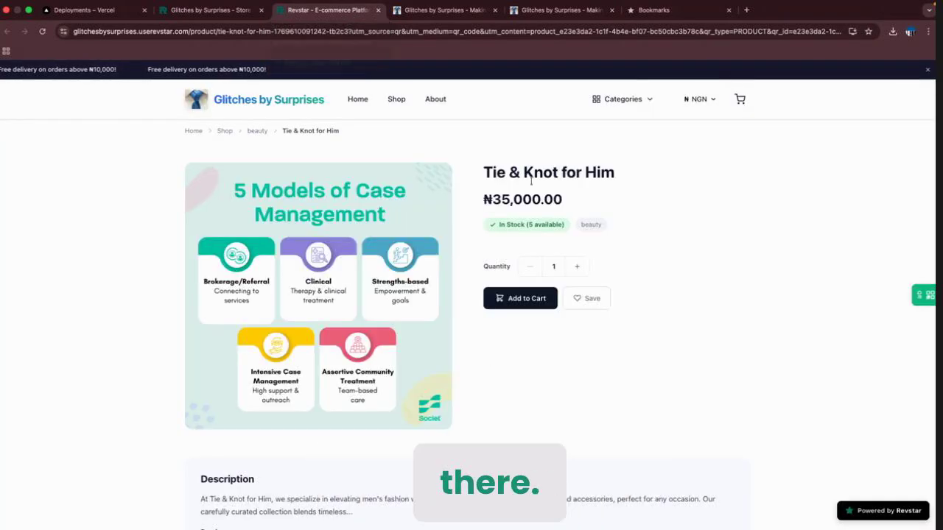
scroll(521, 324, down, 10)
scroll(522, 331, up, 10)
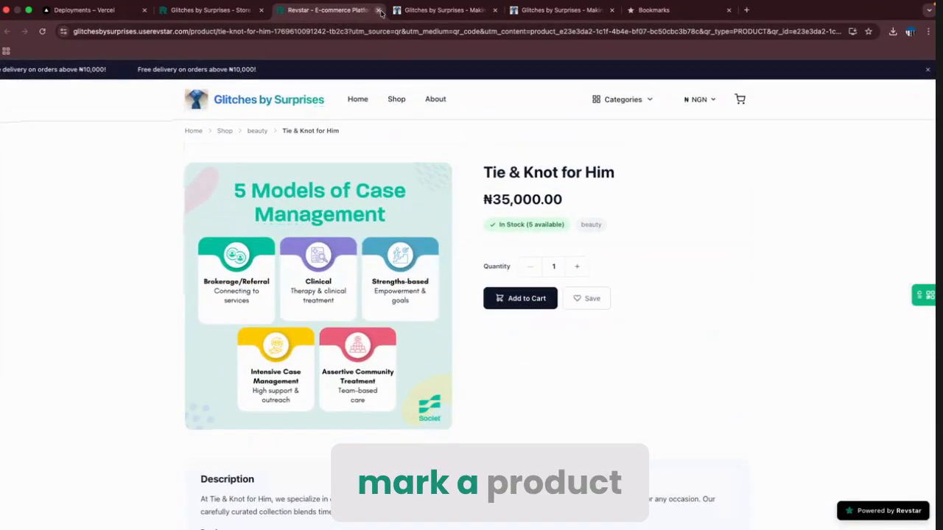
key(super+w)
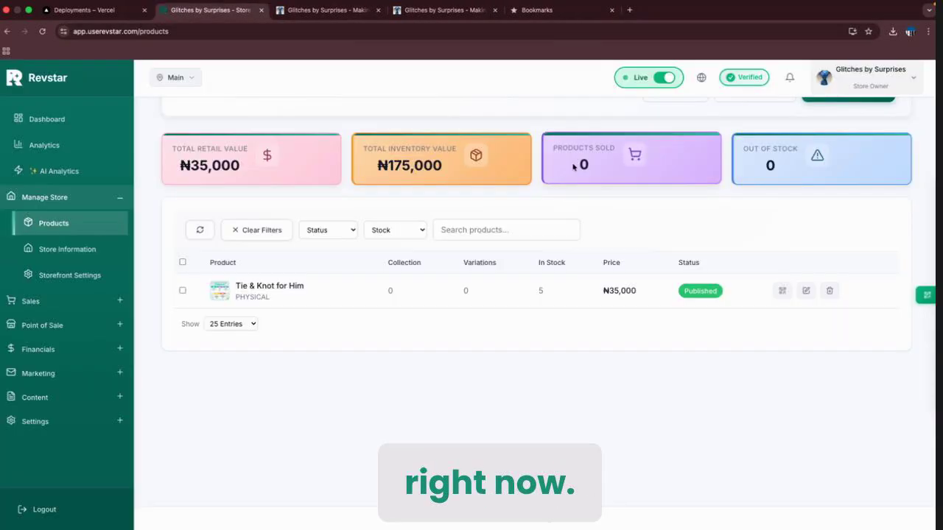
Close the QR view and save Tie & Knot for Him marked as Best Seller.
click(568, 153)
click(806, 290)
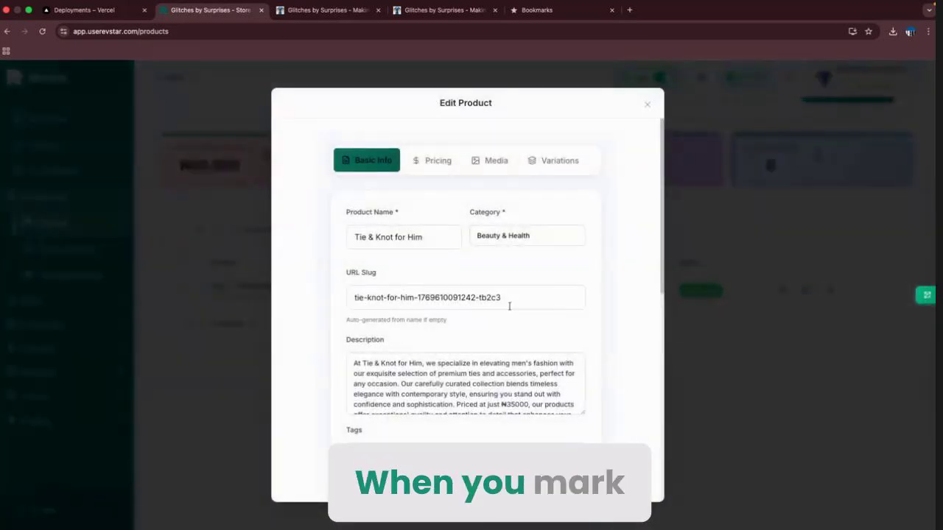
scroll(507, 305, down, 10)
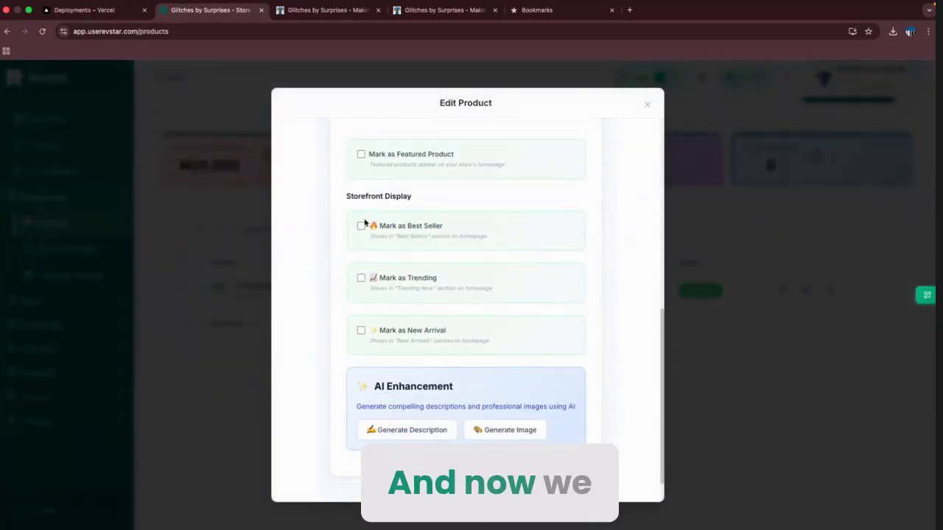
scroll(548, 284, down, 2)
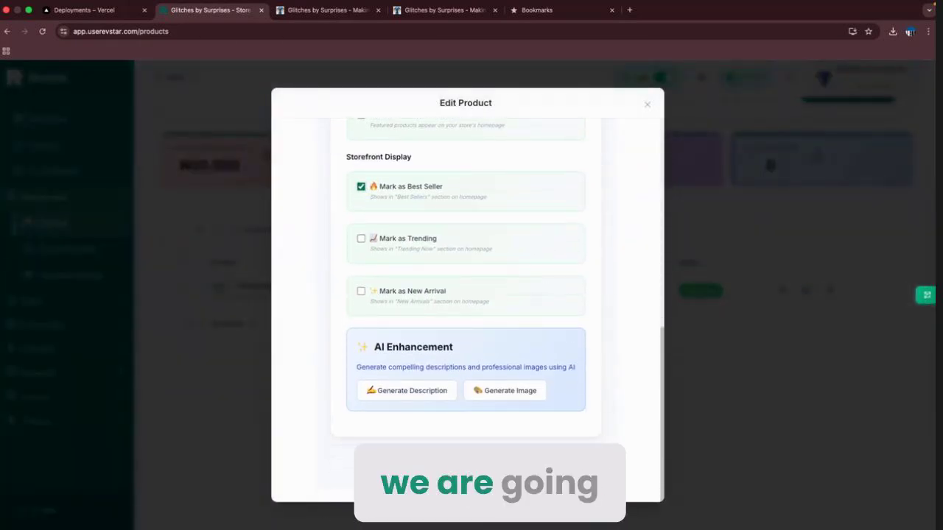
click(569, 464)
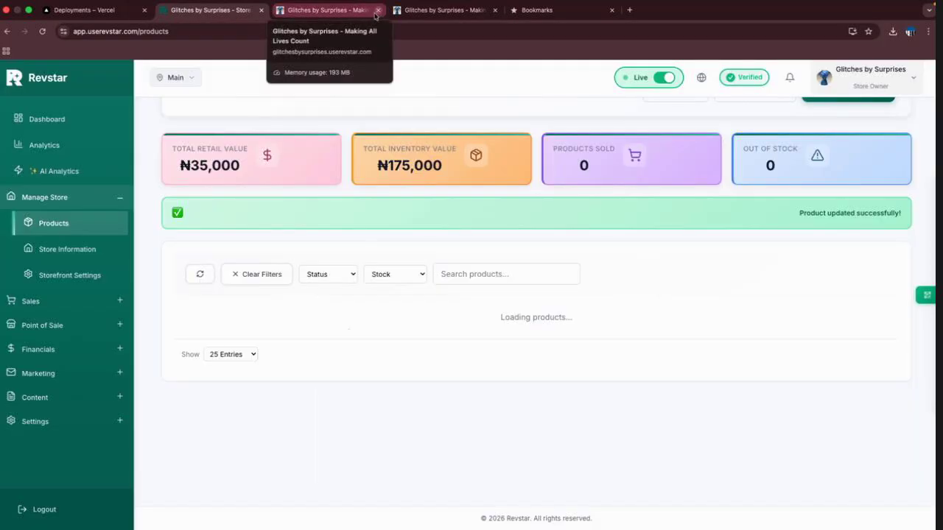
Reload the storefront, dismiss the newsletter popup, and find the product under Best Sellers and New Arrivals.
click(315, 18)
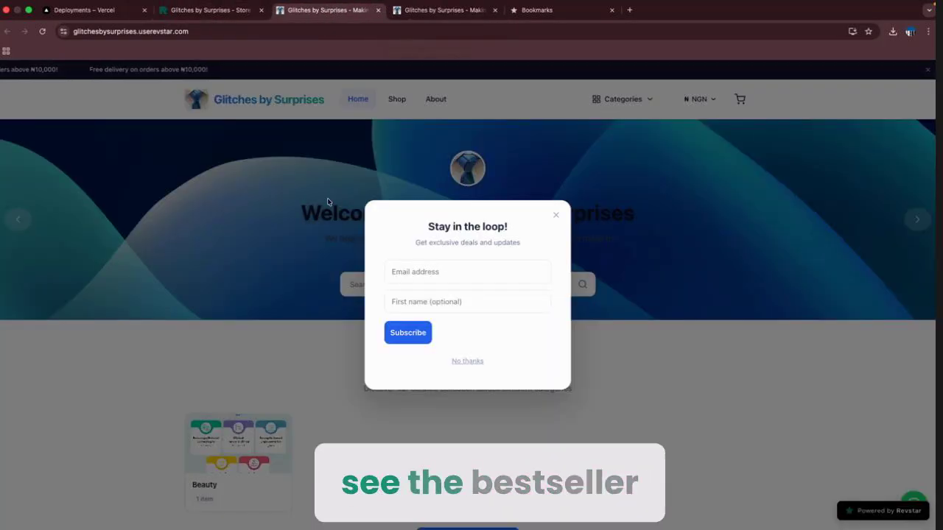
click(329, 201)
click(42, 31)
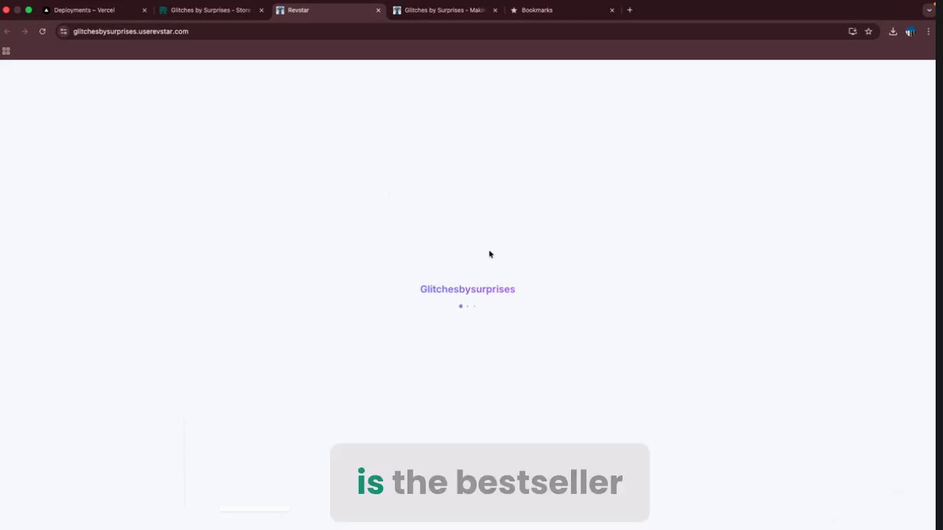
scroll(560, 274, down, 3)
scroll(560, 274, down, 3)
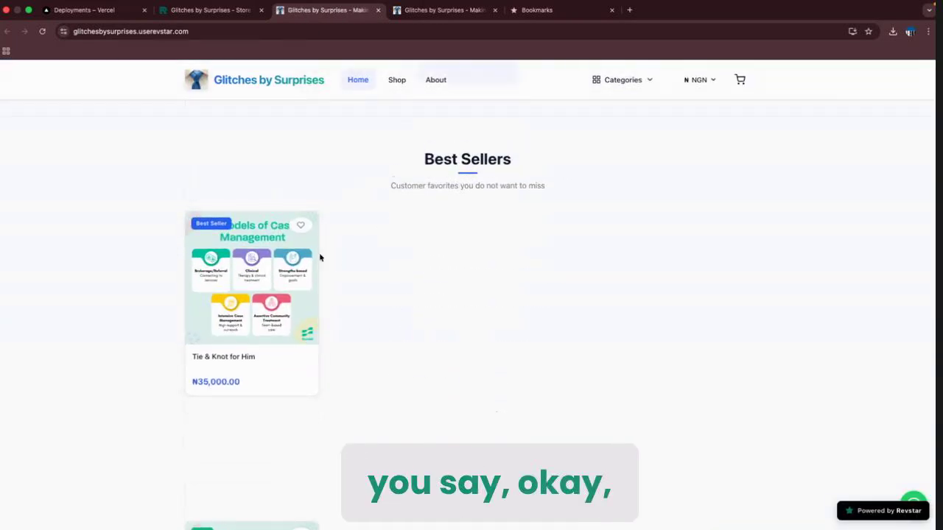
scroll(452, 388, down, 1)
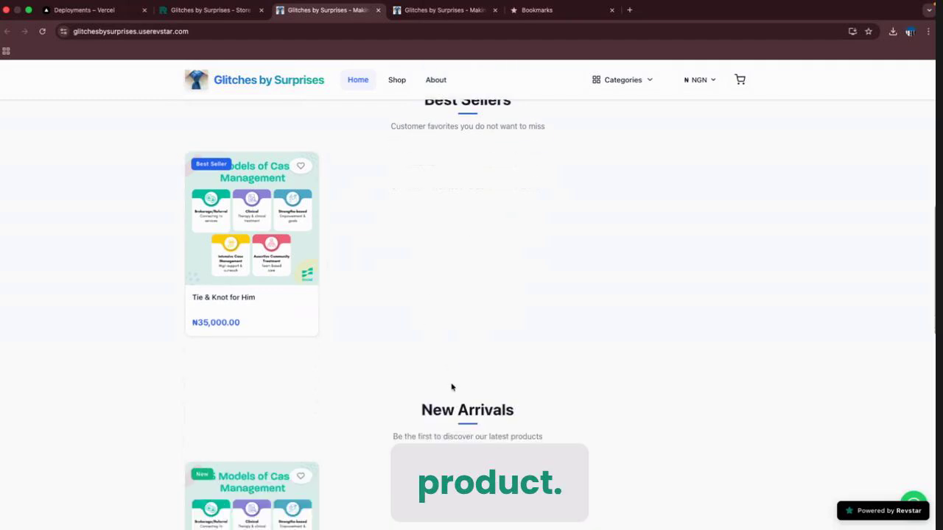
scroll(451, 387, up, 1)
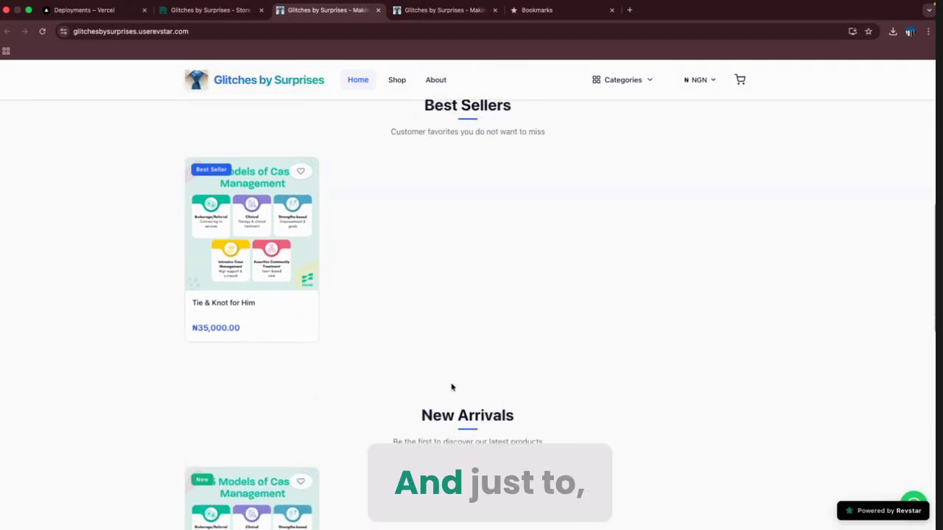
click(209, 16)
Open Tie & Knot for Him's edit form and compare it with the live storefront.
click(800, 292)
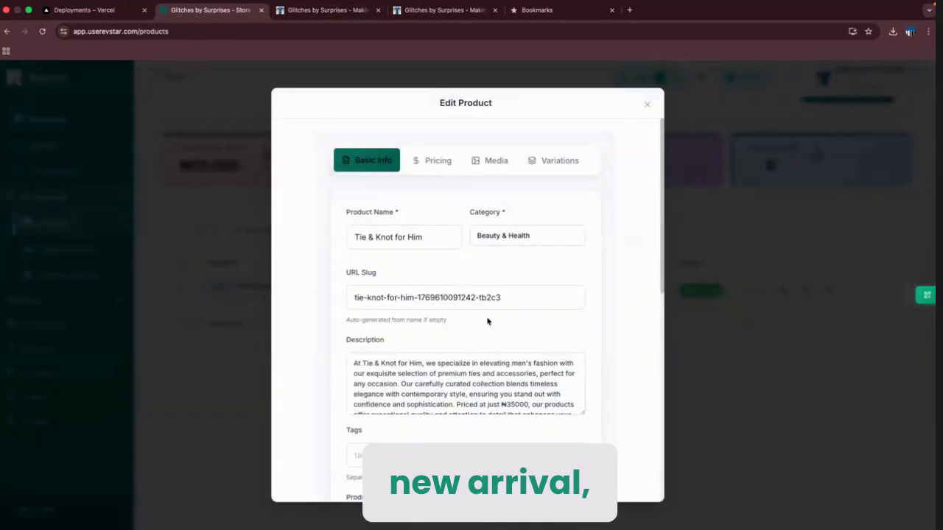
scroll(489, 322, down, 1)
click(318, 12)
scroll(396, 349, down, 10)
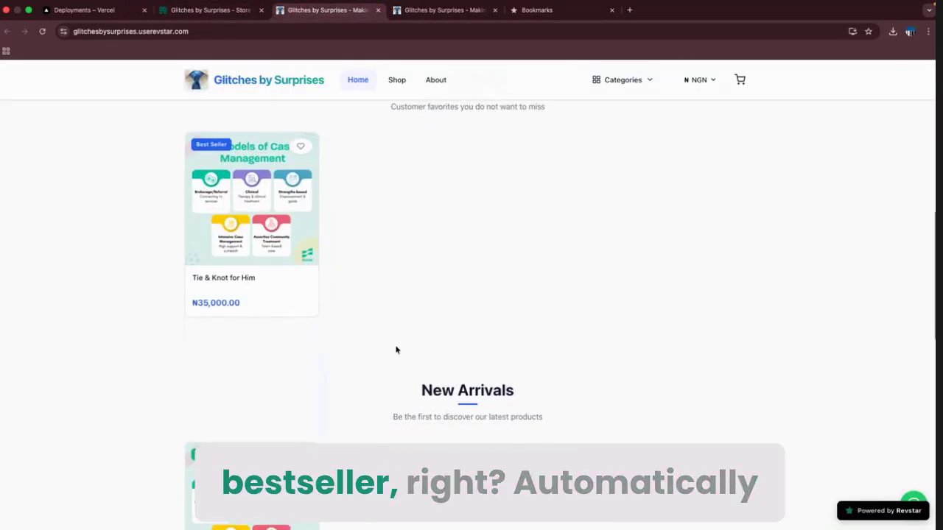
scroll(395, 349, up, 6)
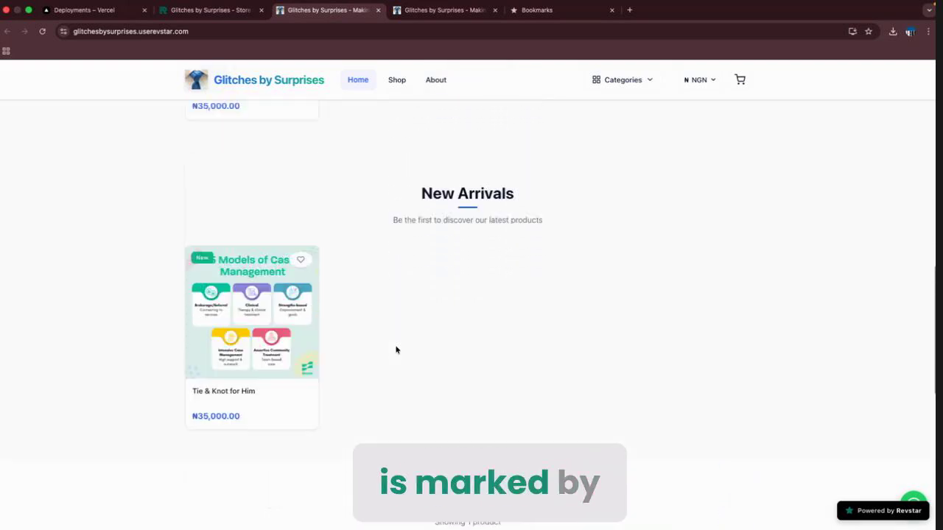
scroll(395, 349, down, 4)
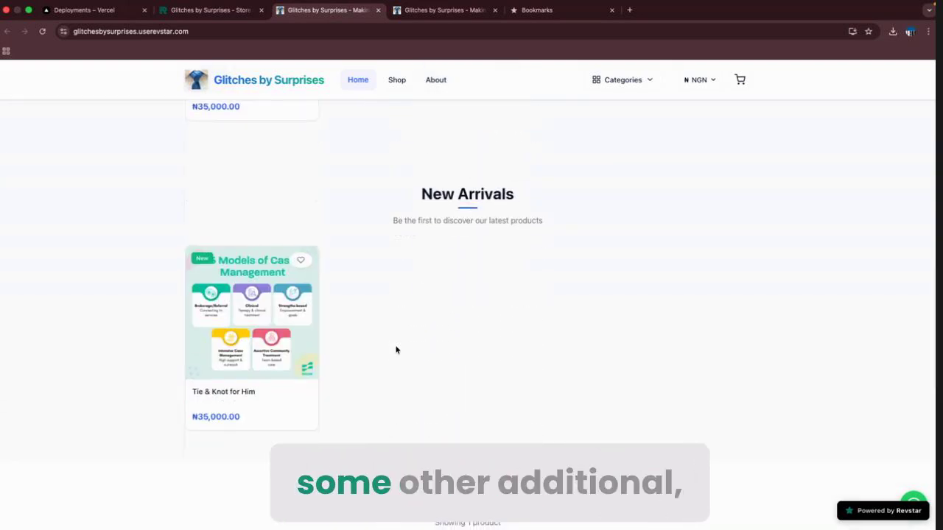
scroll(395, 349, up, 5)
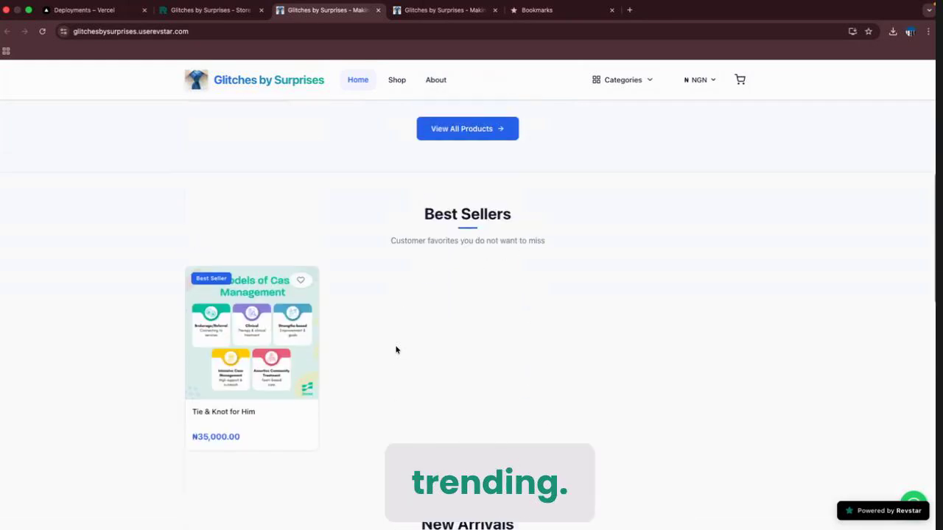
scroll(396, 349, down, 5)
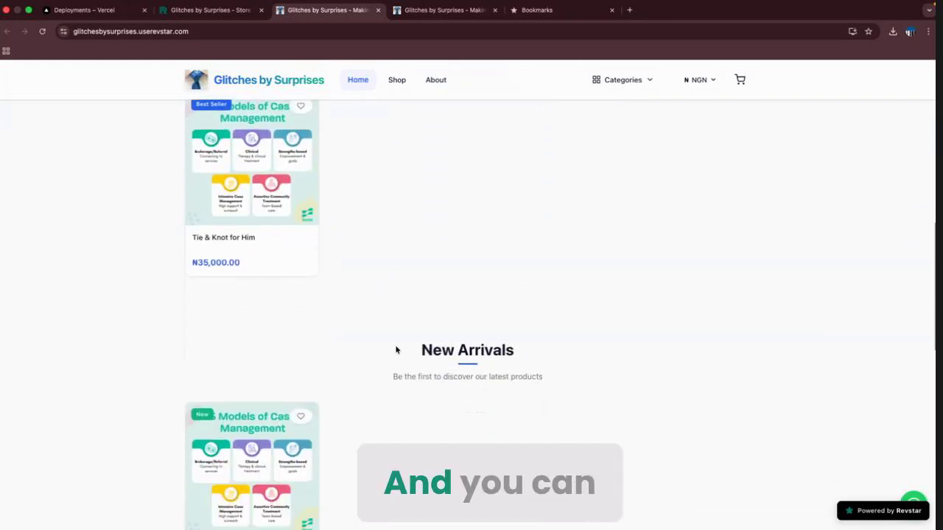
click(209, 14)
Tick Mark as Trending and Mark as Featured Product for Tie & Knot for Him.
scroll(464, 398, down, 10)
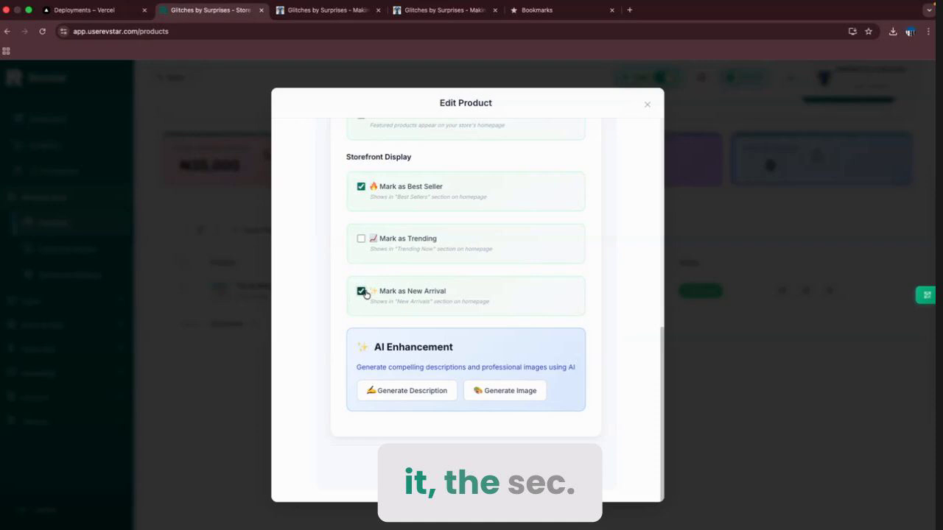
click(360, 240)
scroll(435, 209, up, 3)
click(361, 209)
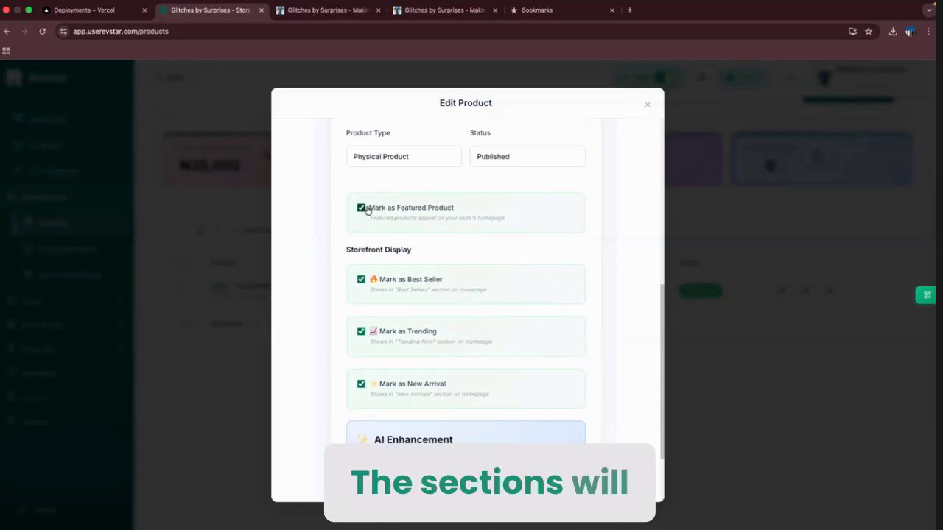
scroll(490, 374, down, 3)
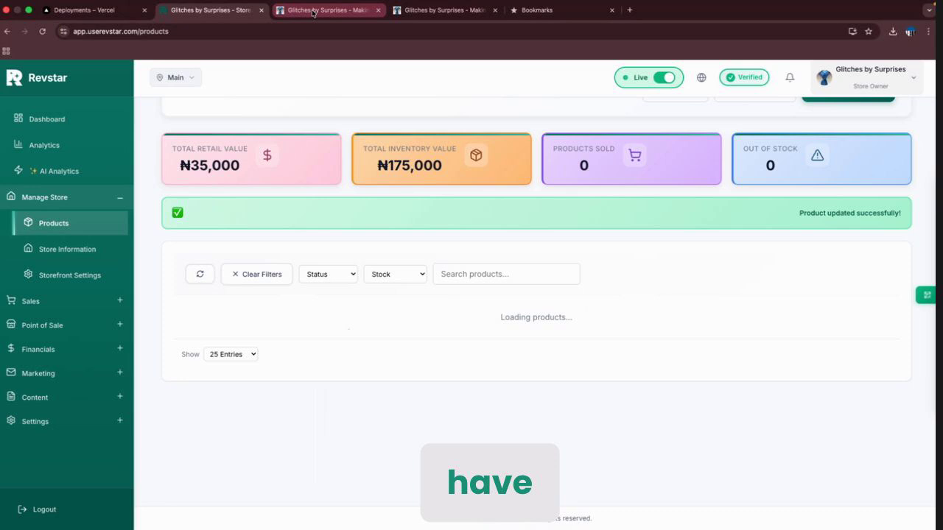
Reload the storefront and check Tie & Knot for Him in Best Sellers, Trending, New Arrivals and All Products.
click(328, 10)
click(42, 31)
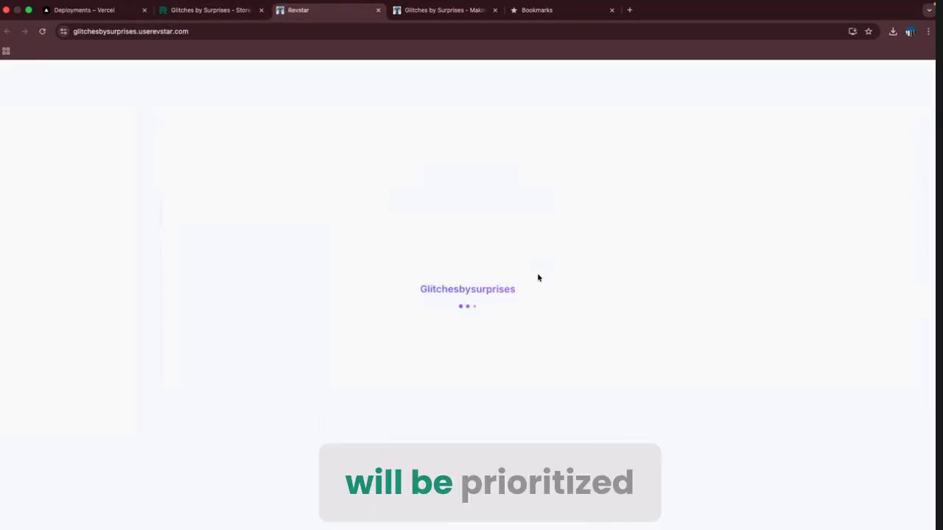
scroll(542, 395, down, 6)
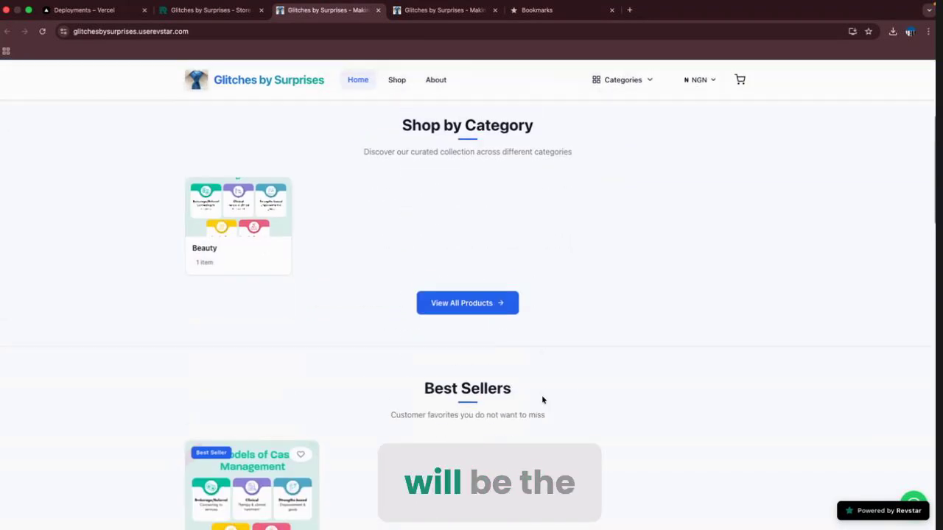
scroll(542, 400, down, 1)
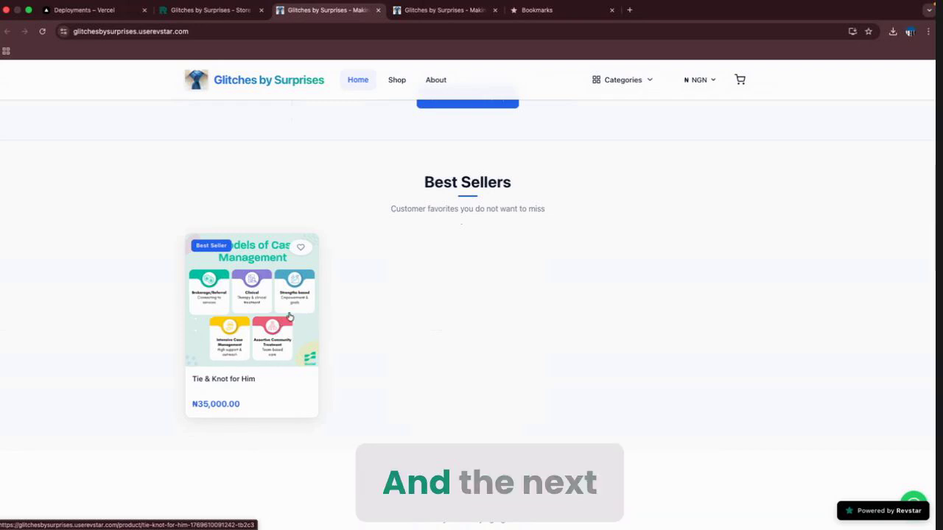
scroll(600, 329, down, 4)
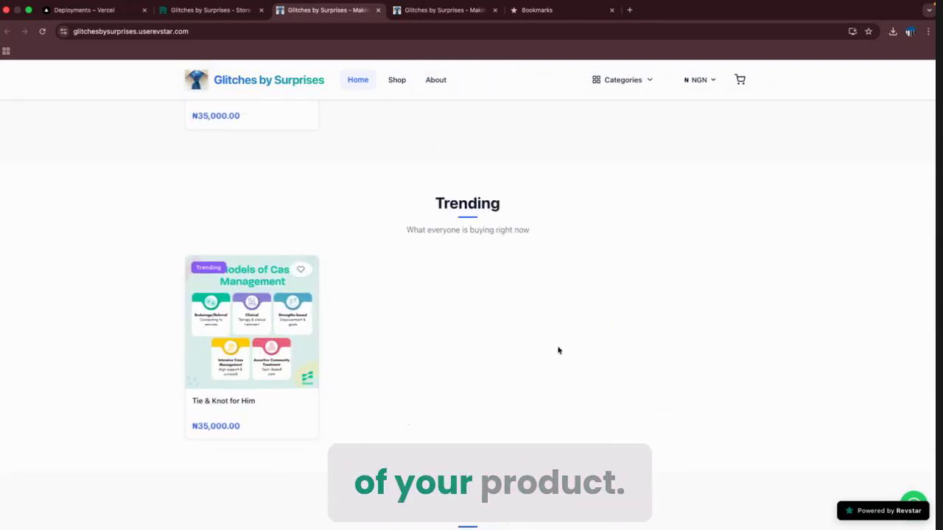
scroll(638, 339, up, 5)
scroll(638, 339, down, 10)
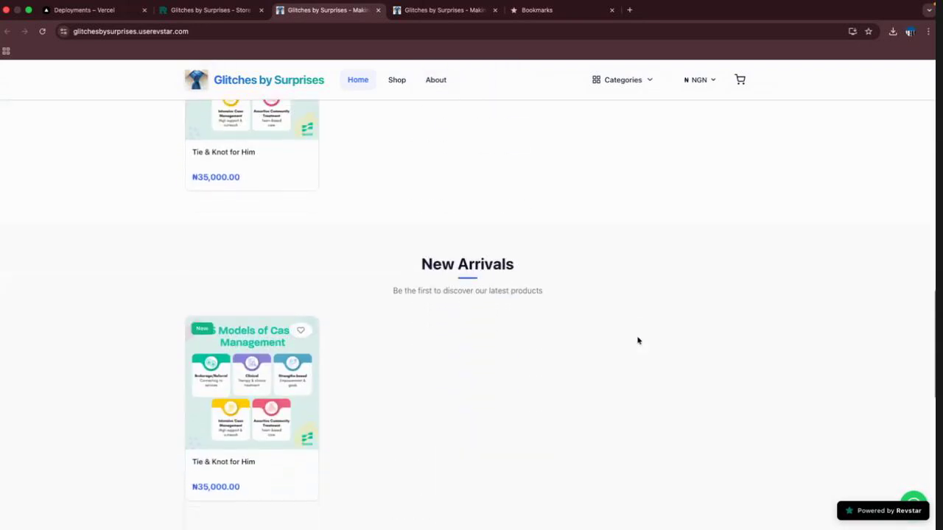
scroll(630, 340, down, 2)
scroll(584, 267, down, 3)
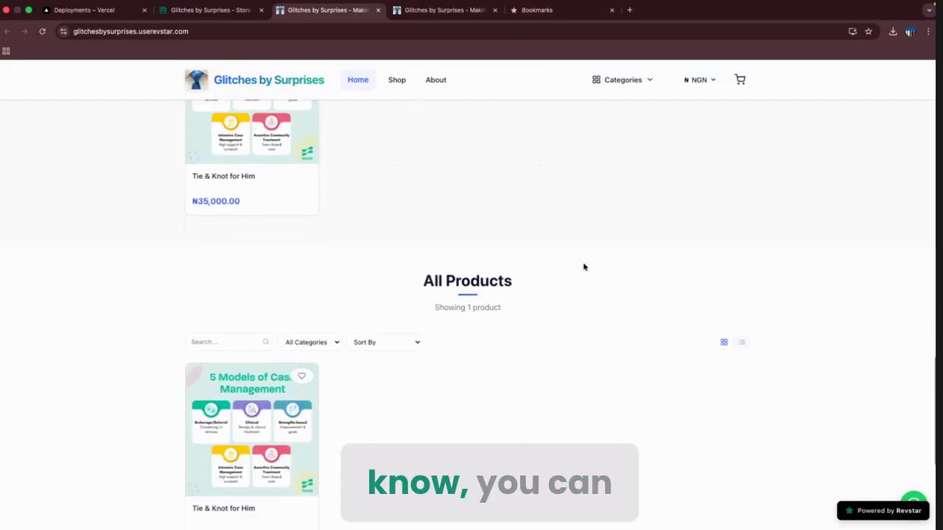
scroll(583, 267, down, 3)
scroll(582, 267, up, 1)
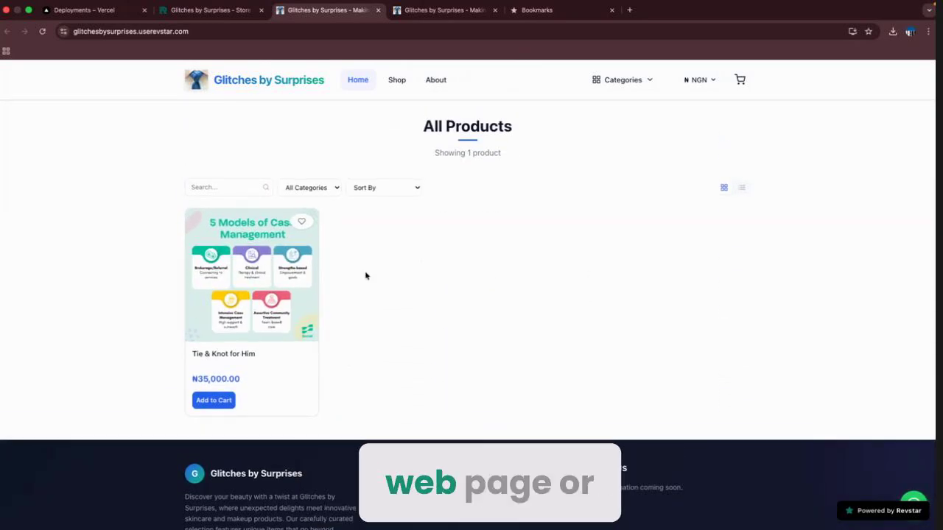
scroll(392, 277, up, 10)
scroll(392, 276, down, 12)
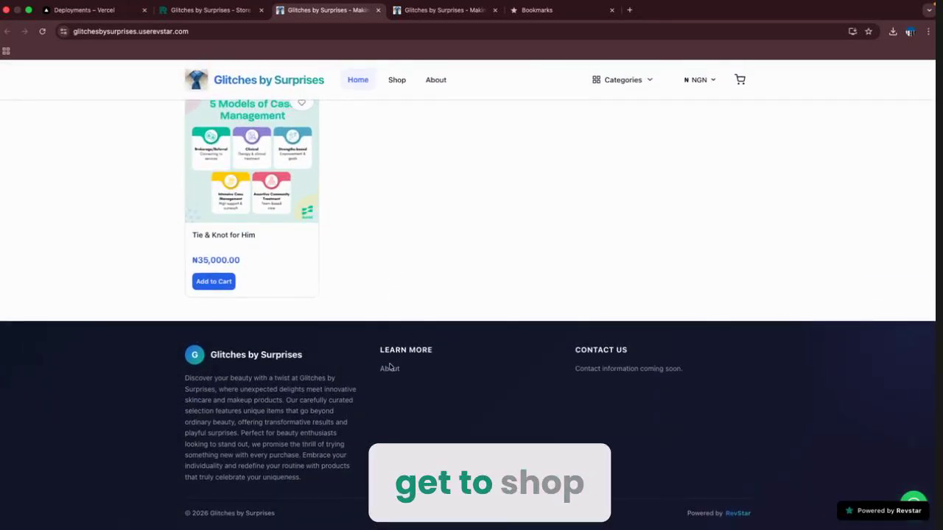
scroll(515, 240, up, 15)
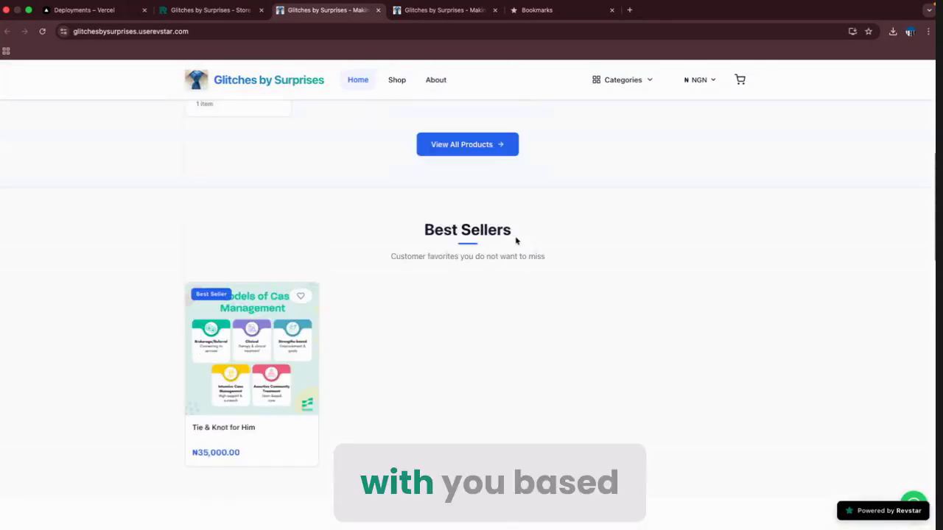
scroll(516, 240, up, 2)
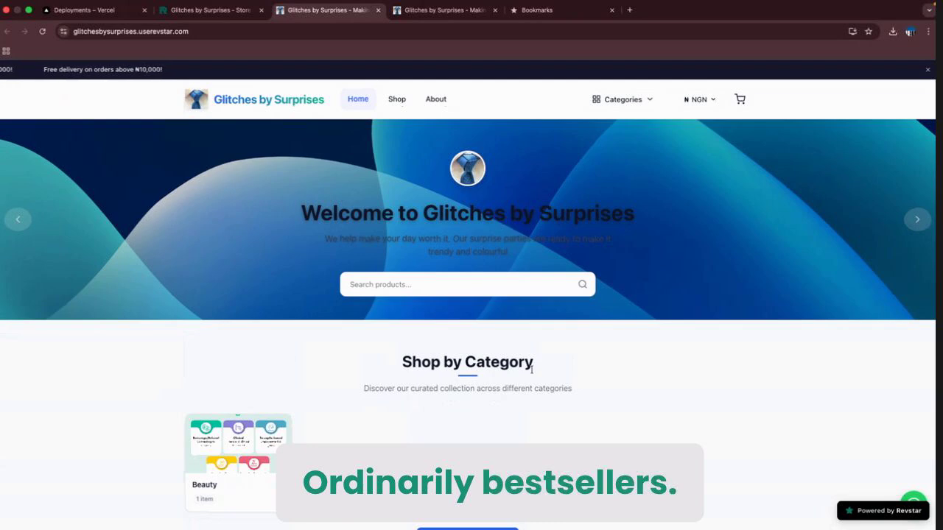
scroll(531, 369, down, 1)
scroll(531, 369, down, 5)
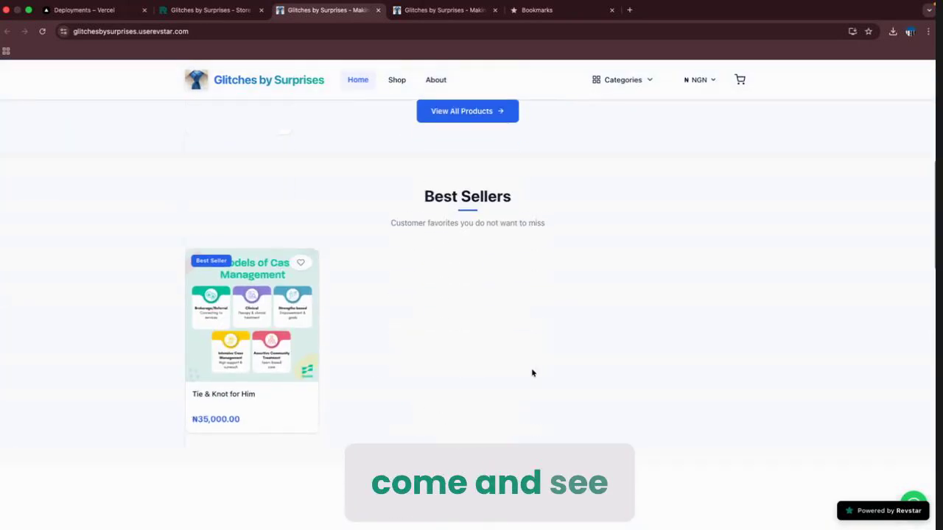
scroll(532, 373, up, 2)
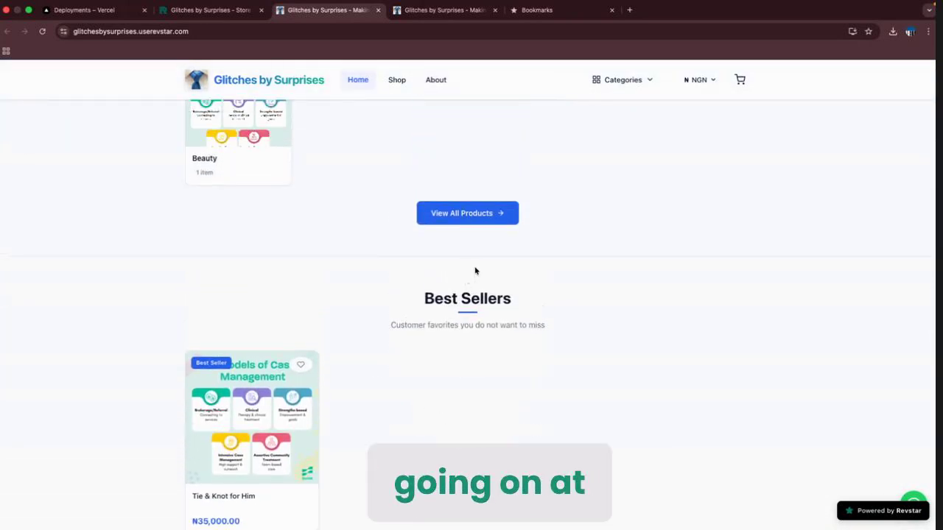
scroll(476, 321, down, 2)
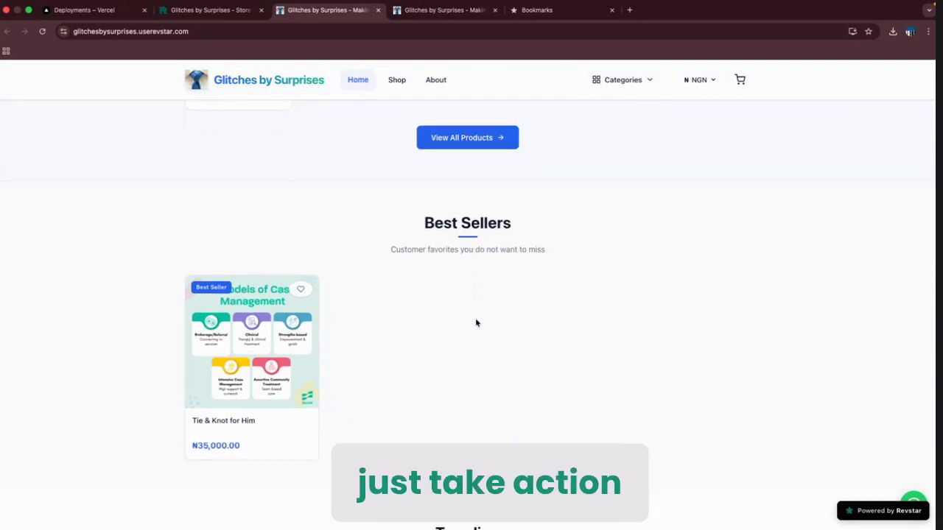
scroll(411, 310, down, 1)
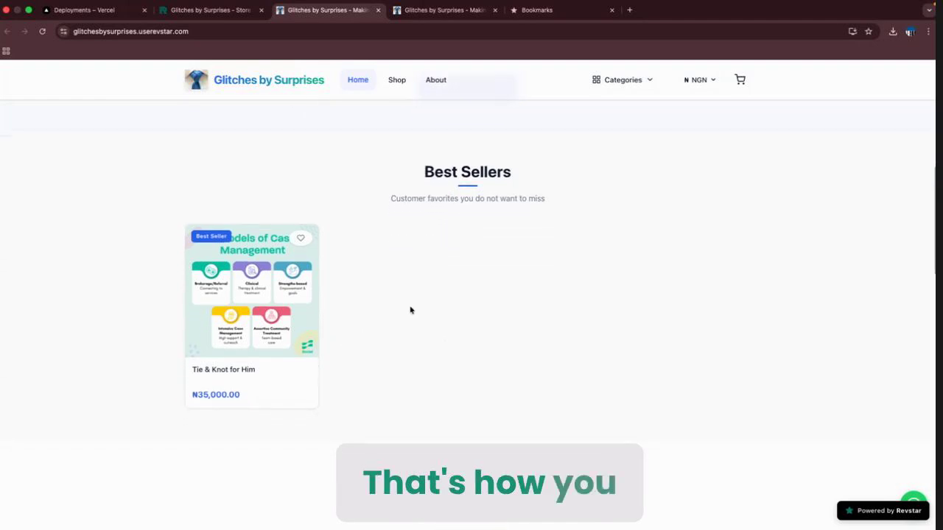
Review the storefront display limits in settings against the live store's home page.
click(185, 11)
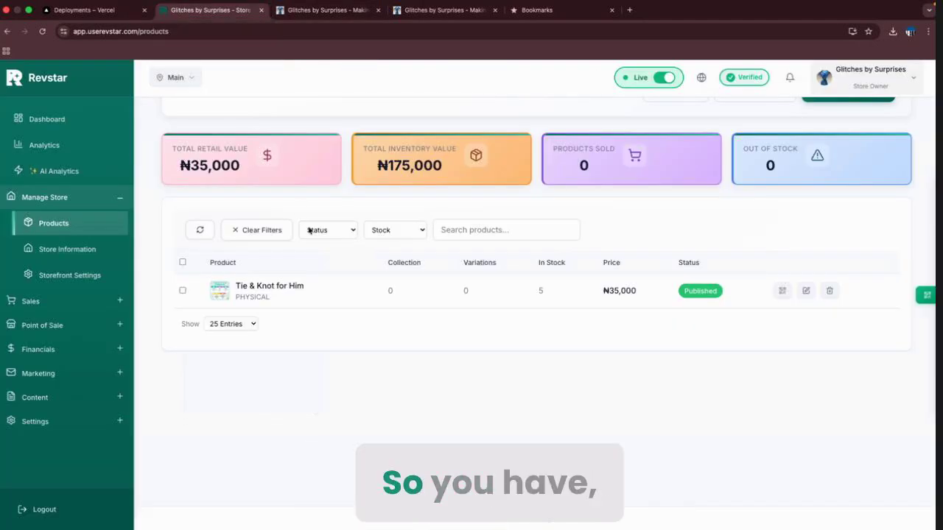
click(68, 274)
scroll(433, 269, down, 1)
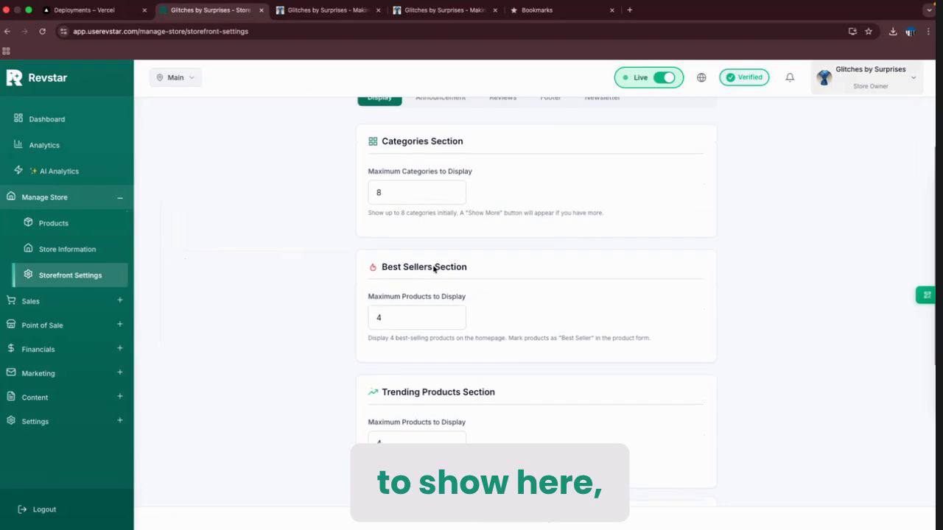
scroll(433, 269, up, 1)
scroll(433, 267, down, 2)
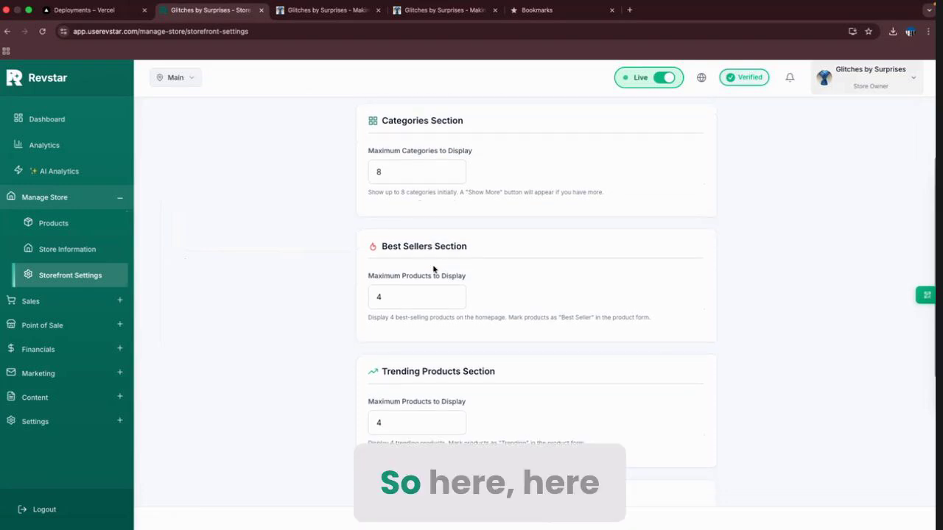
scroll(433, 266, up, 2)
scroll(433, 266, up, 1)
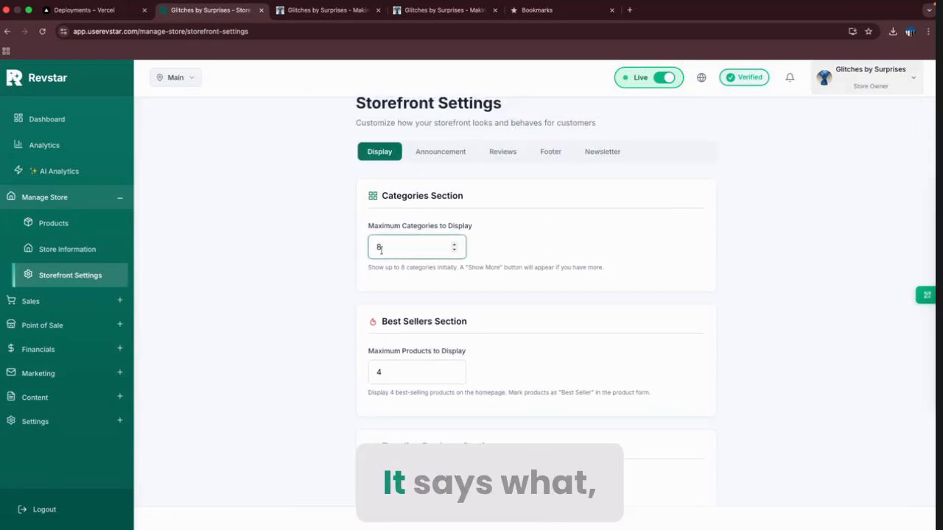
click(325, 10)
scroll(338, 192, up, 4)
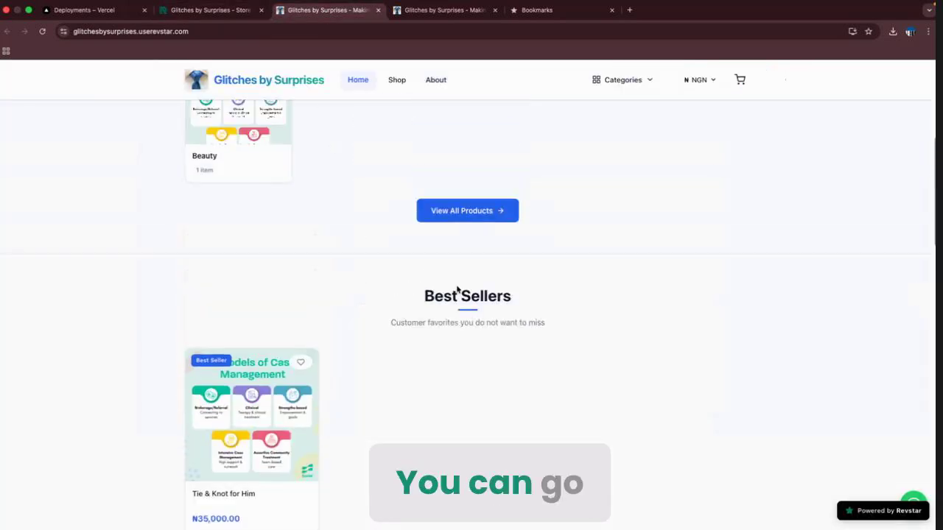
scroll(352, 239, up, 3)
scroll(268, 300, down, 2)
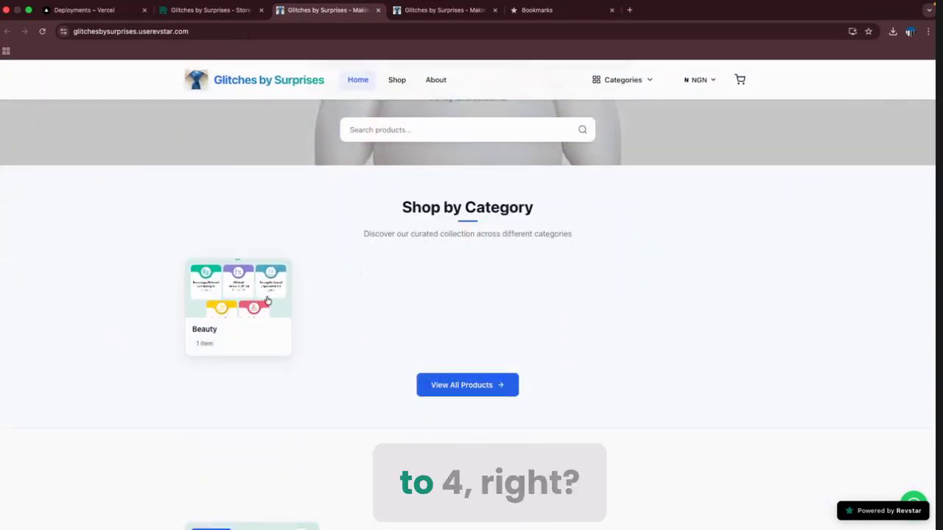
Set Maximum Categories to Display to 4 and review the best sellers product limit.
click(204, 13)
drag(403, 254, 369, 250)
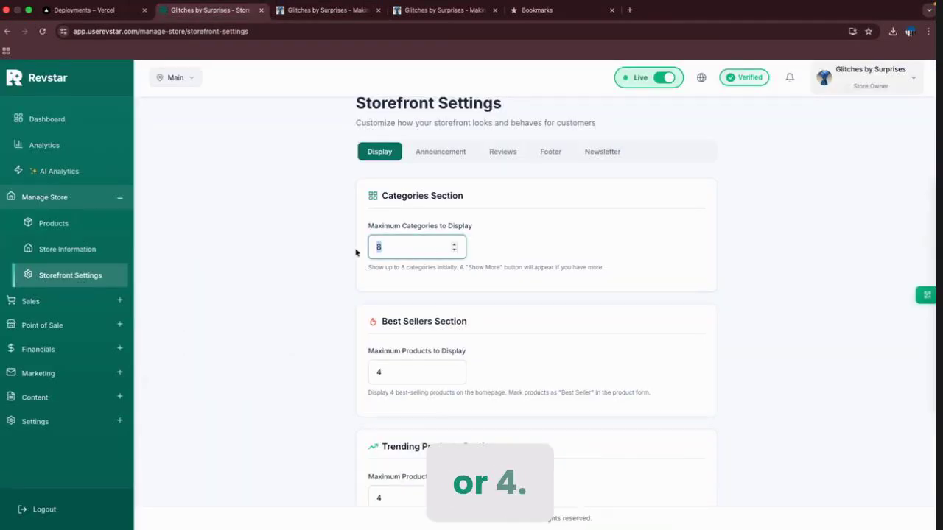
text(4)
click(333, 262)
scroll(457, 392, down, 2)
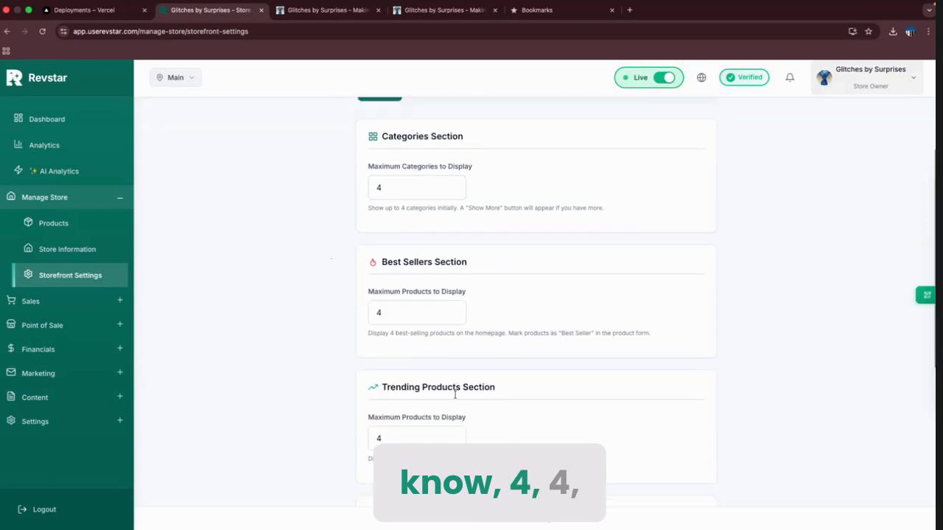
drag(400, 292, 372, 290)
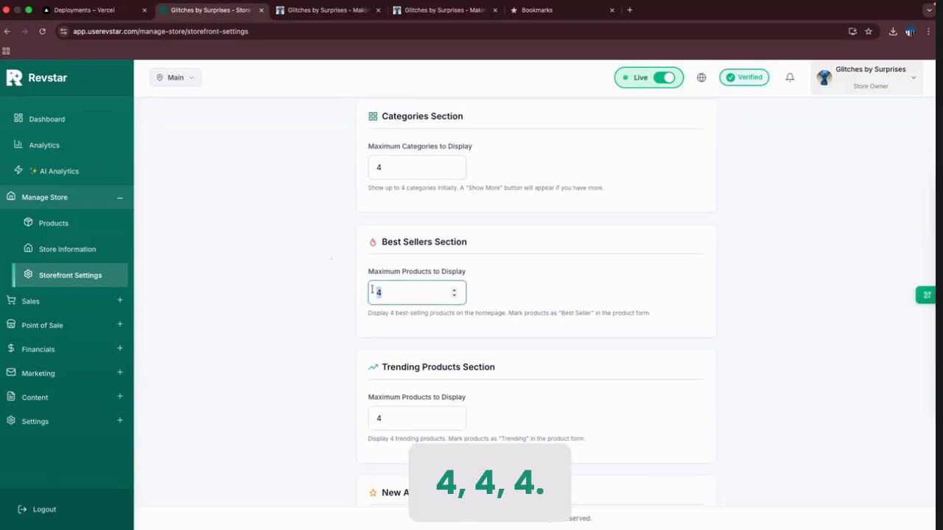
scroll(414, 344, down, 2)
scroll(419, 398, down, 2)
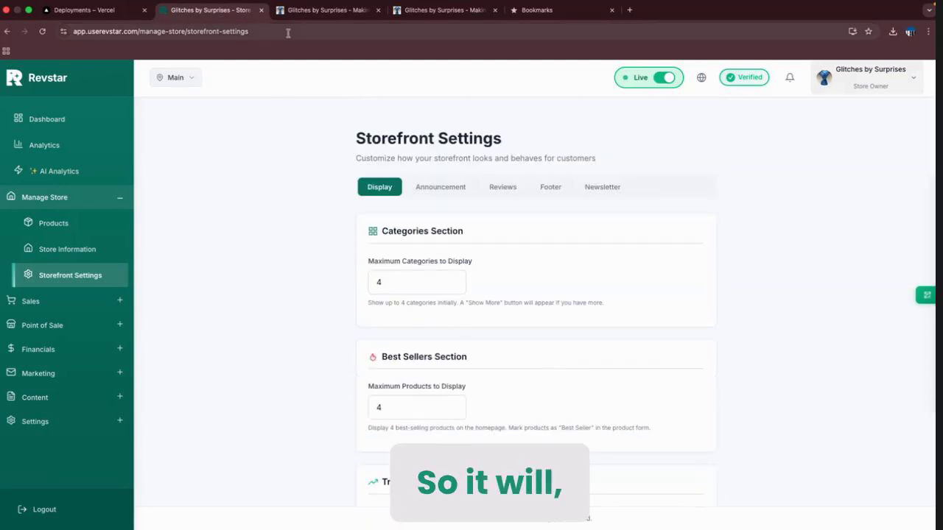
click(324, 10)
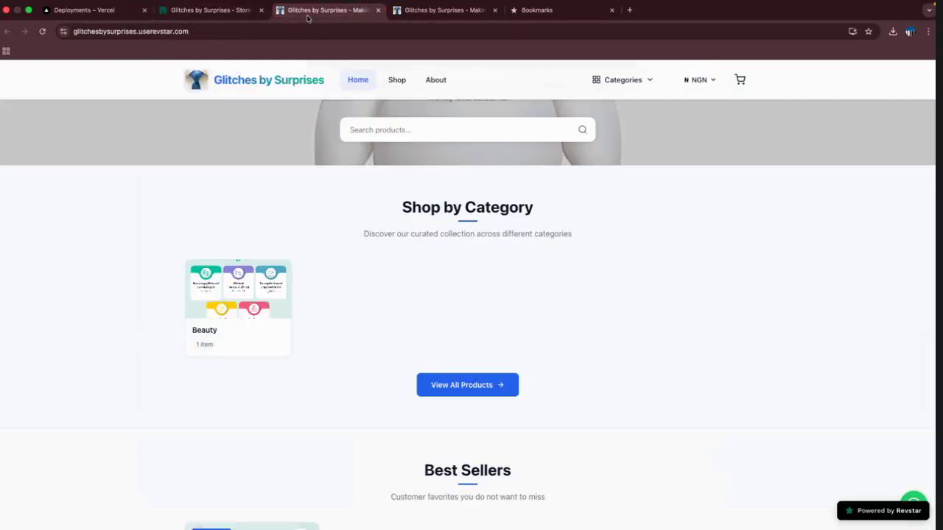
Reload the storefront to see the 4-category limit, then return to the settings tab.
click(42, 31)
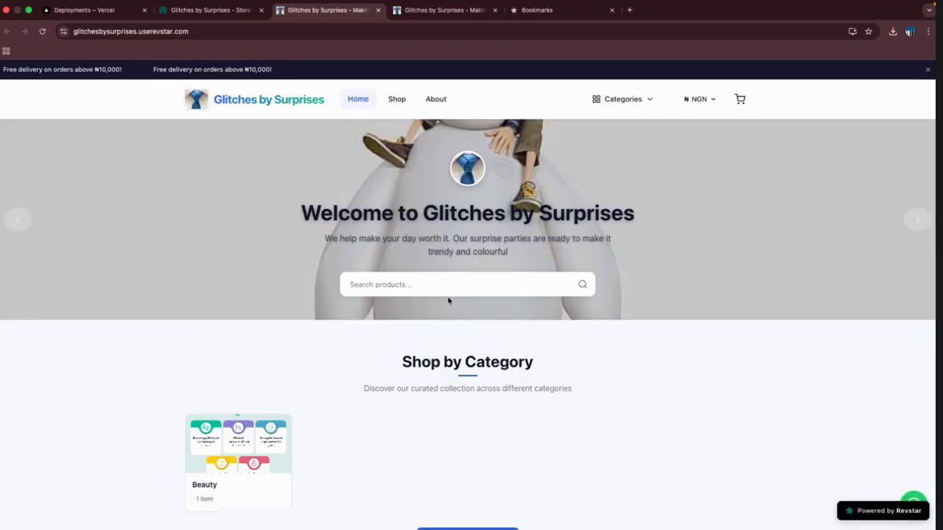
scroll(344, 397, down, 3)
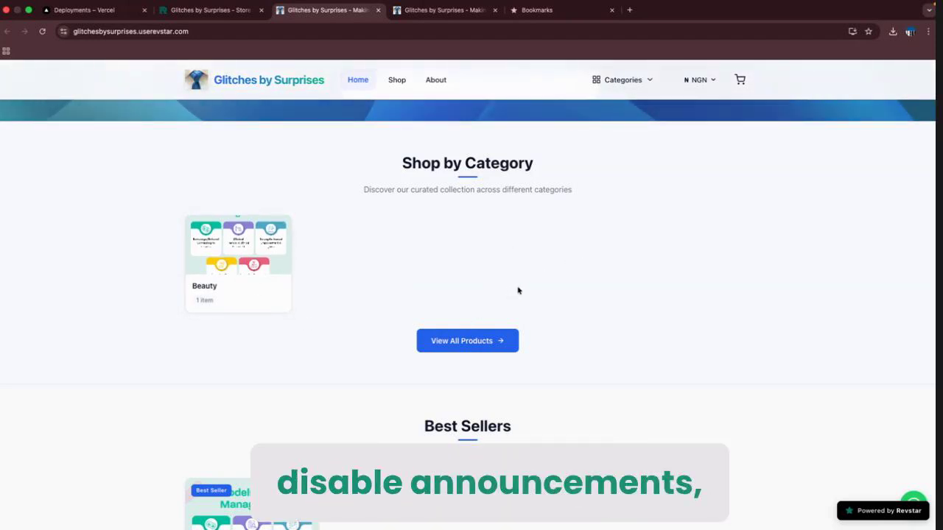
click(205, 14)
click(440, 187)
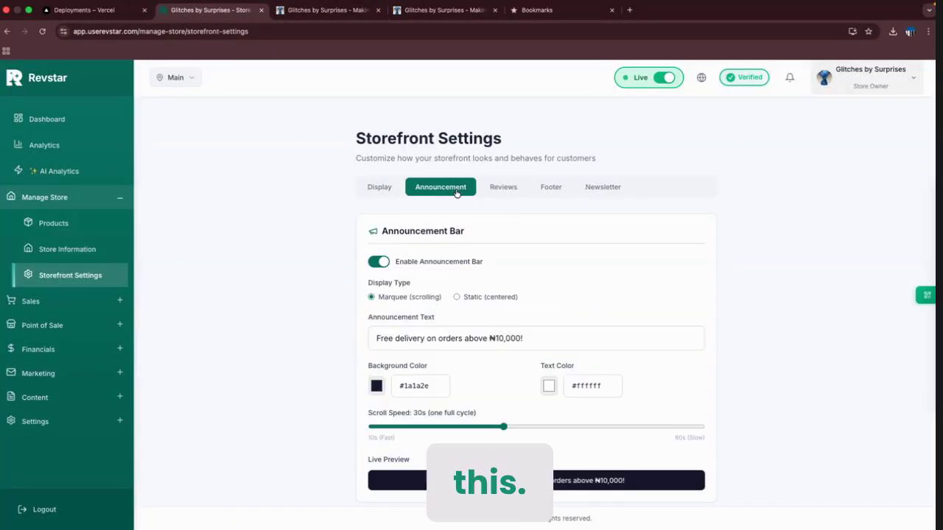
scroll(442, 221, down, 2)
click(378, 202)
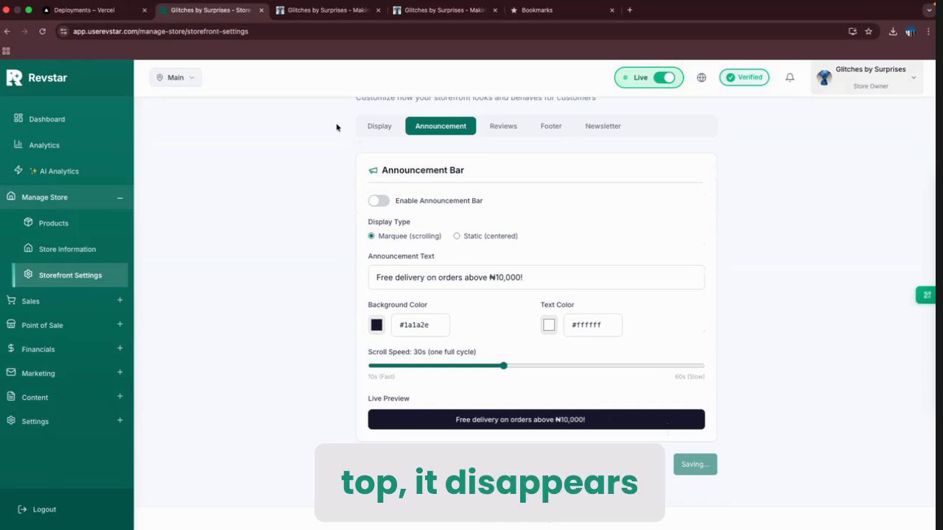
click(320, 10)
scroll(188, 208, up, 4)
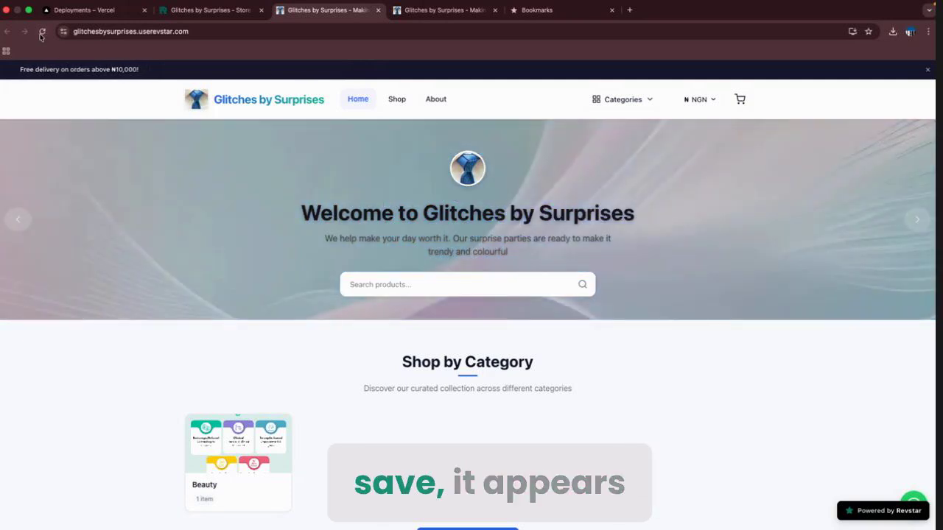
click(42, 31)
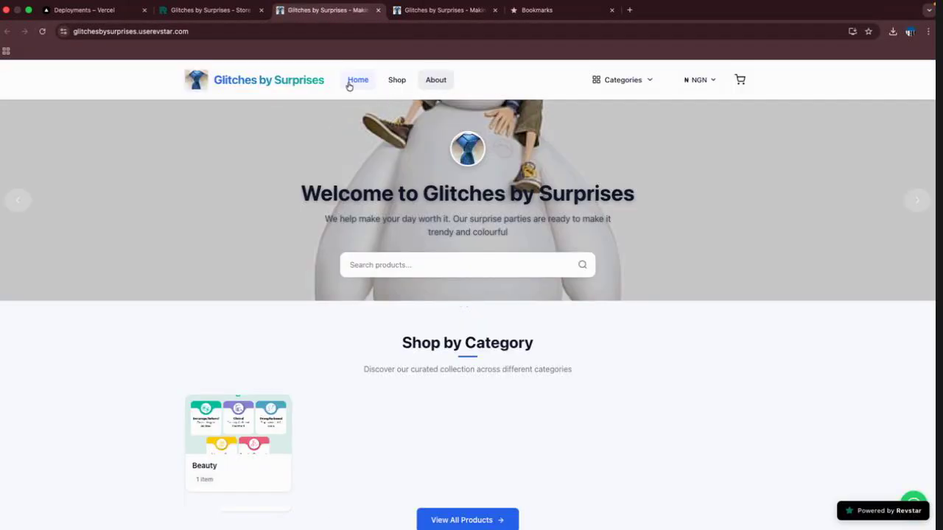
click(174, 5)
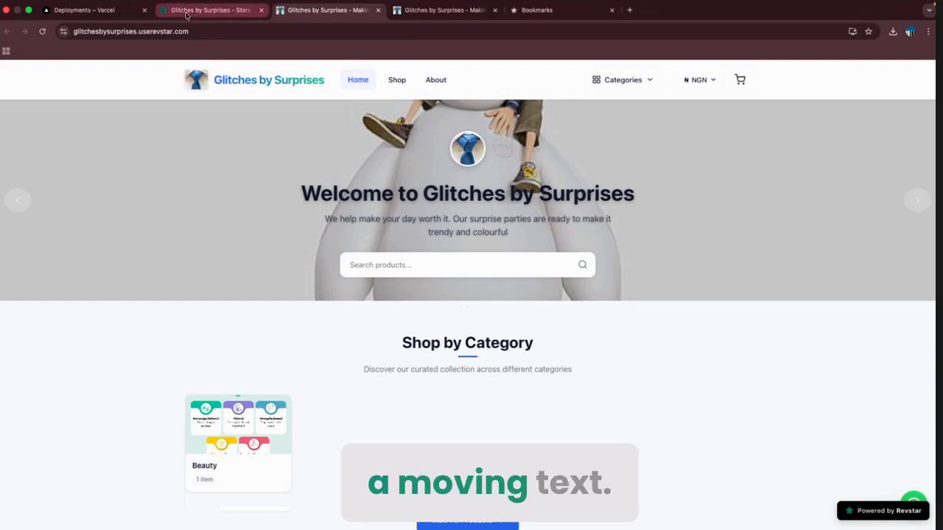
click(379, 200)
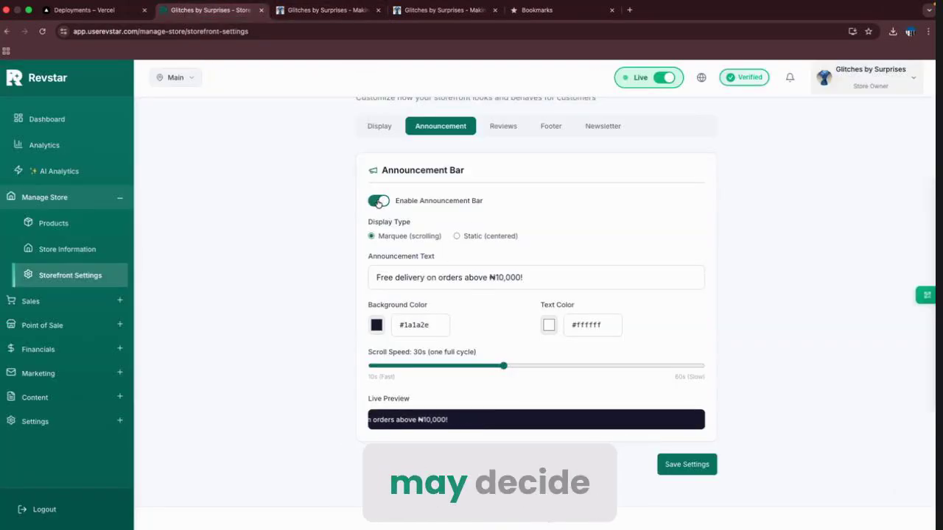
click(687, 464)
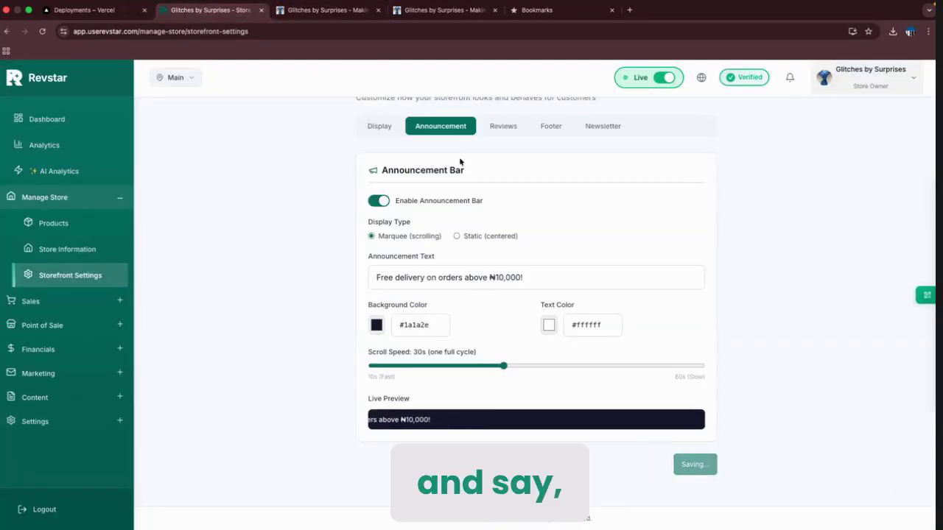
click(328, 9)
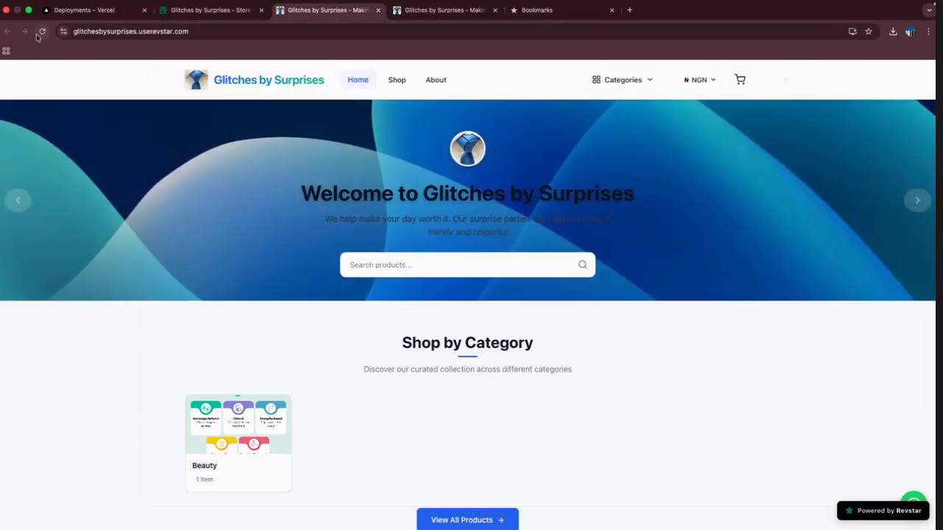
click(42, 30)
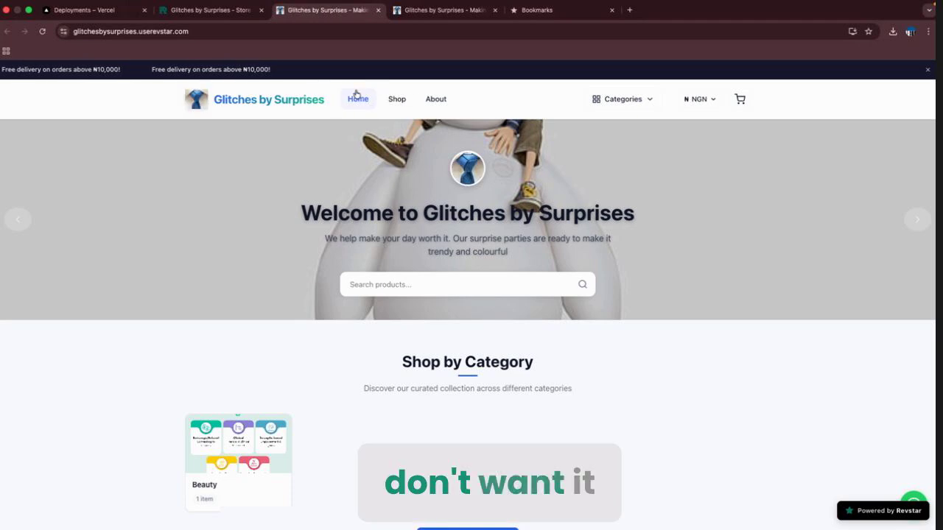
click(238, 6)
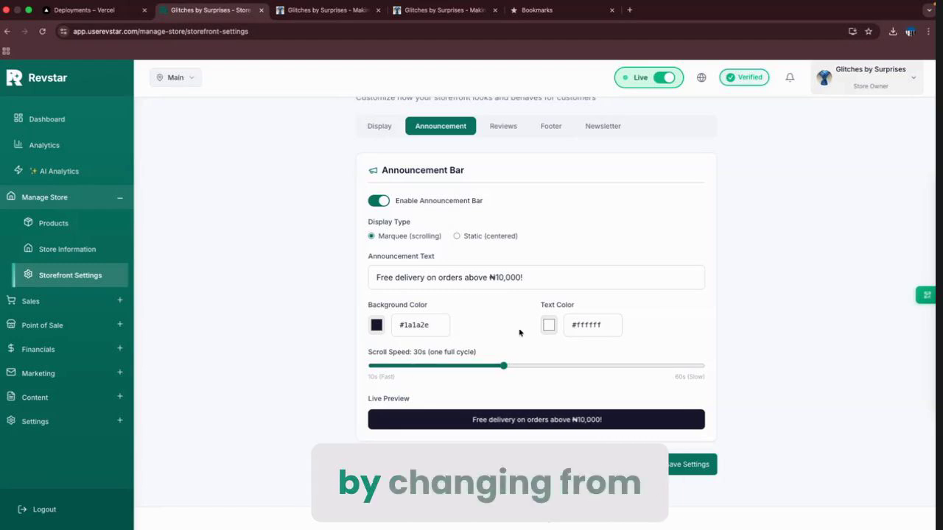
Make the announcement Static (centered) and check it appears centred on the live store.
click(457, 236)
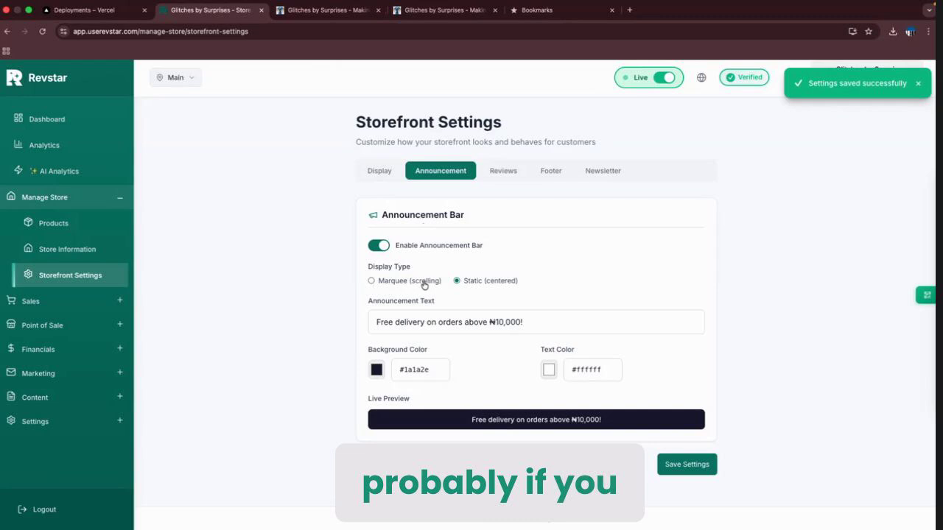
click(318, 11)
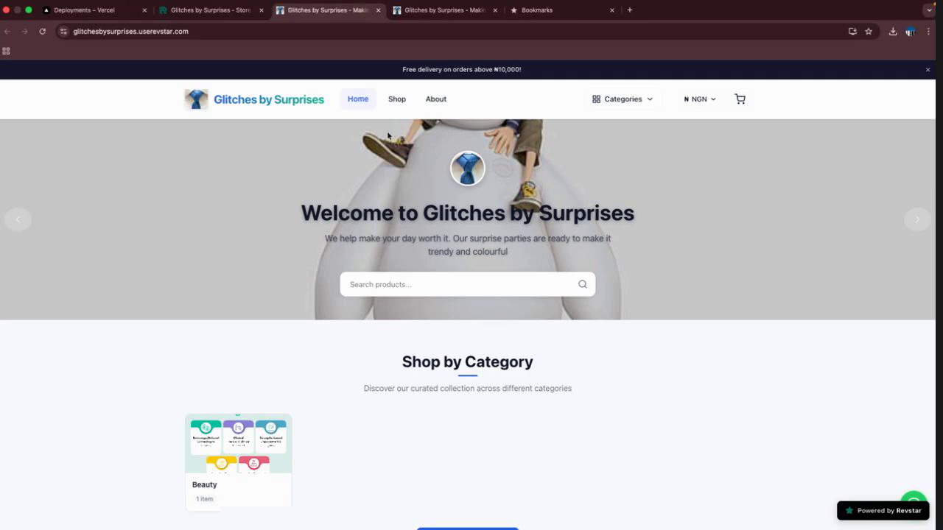
triple_click(453, 69)
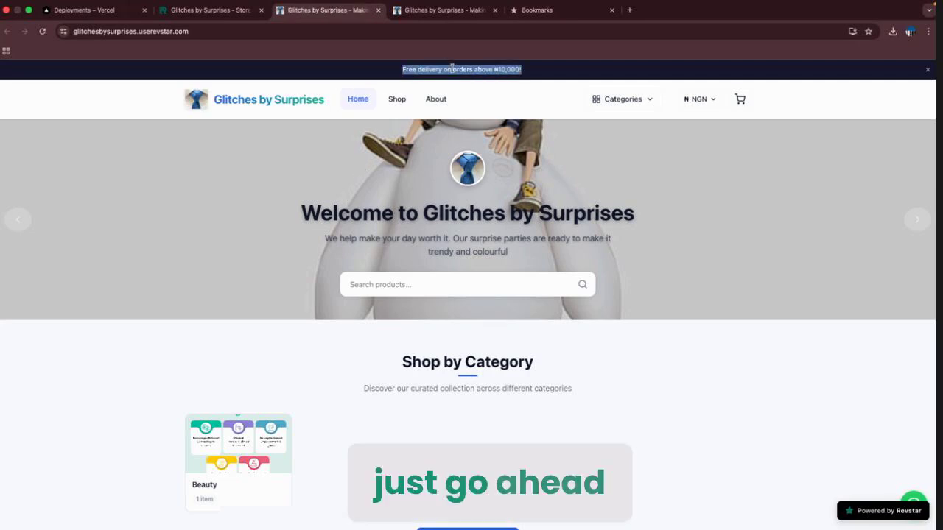
click(375, 75)
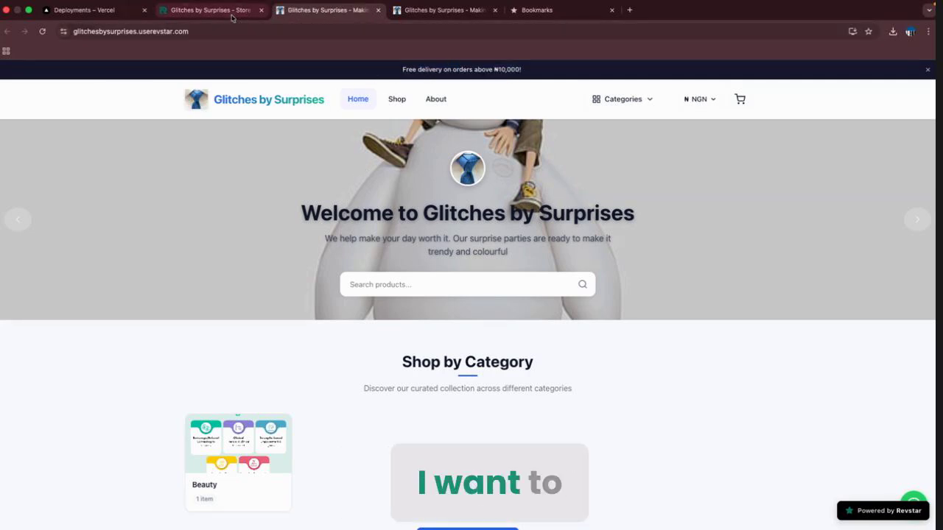
Switch the announcement Display Type back to Marquee (scrolling).
click(208, 10)
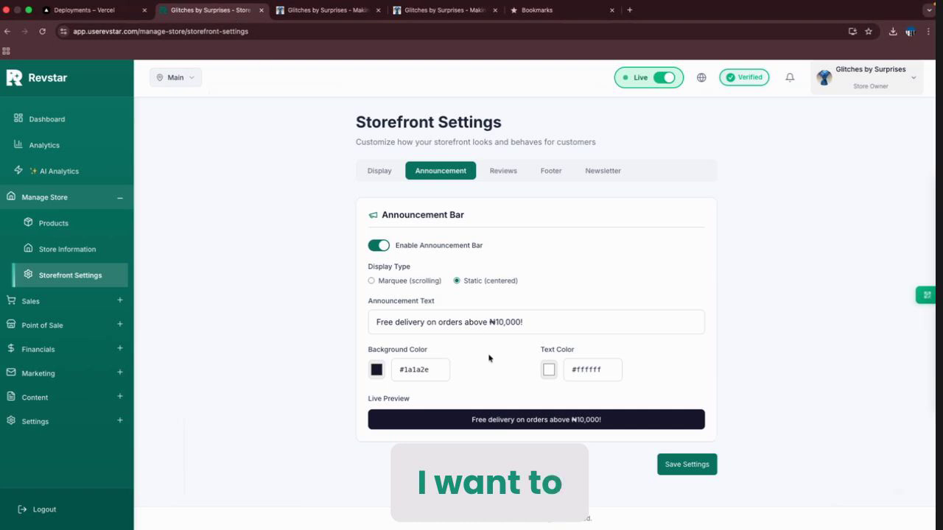
click(405, 283)
scroll(497, 339, down, 1)
click(492, 277)
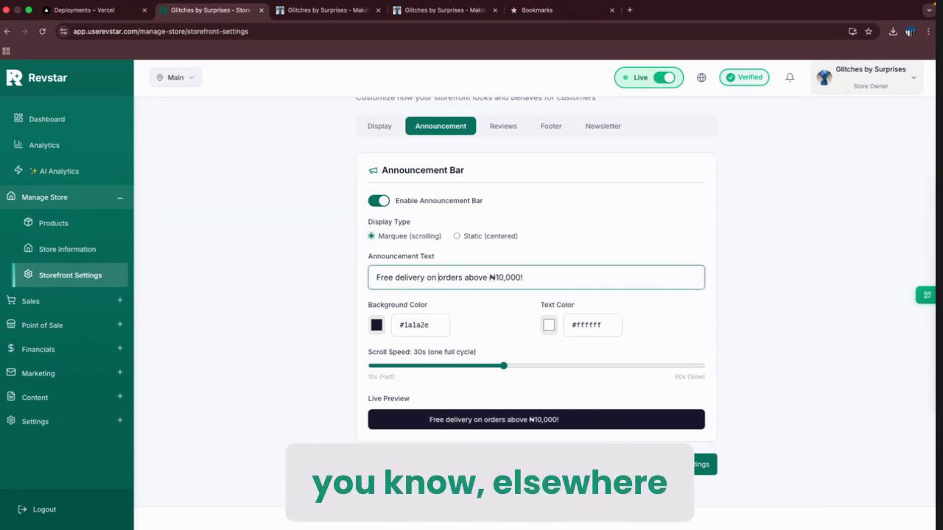
text(<>a href>)
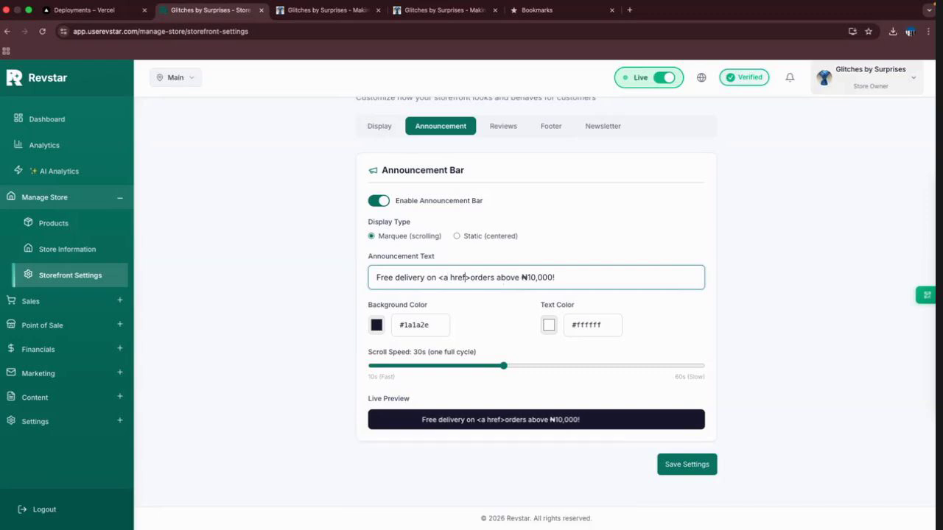
text(=)
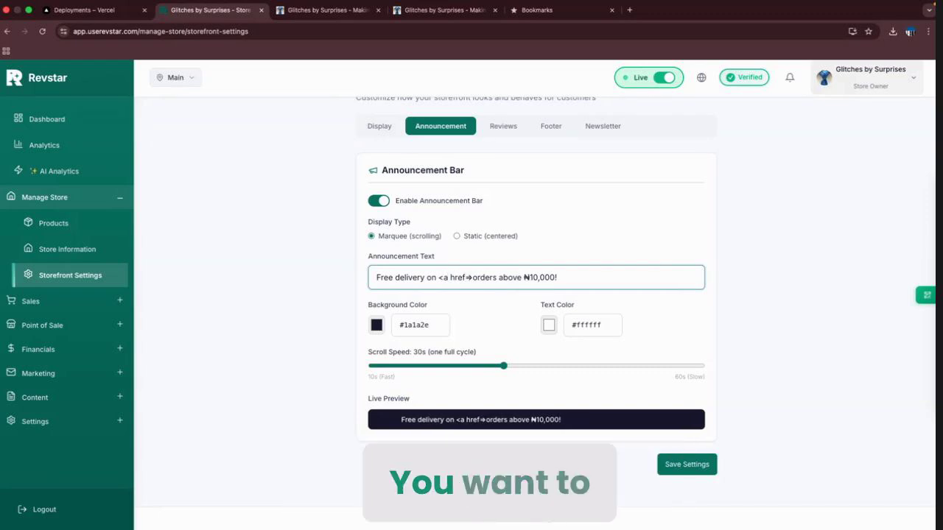
text(")
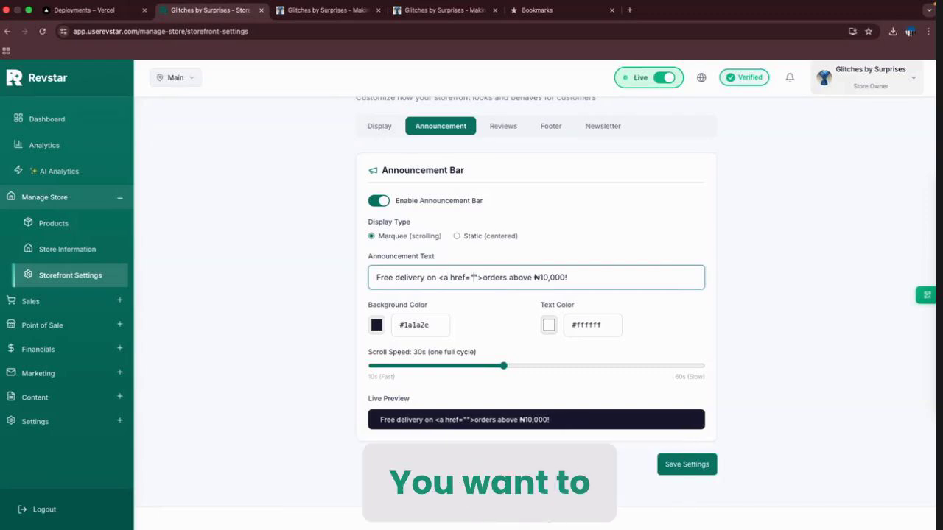
text(https)
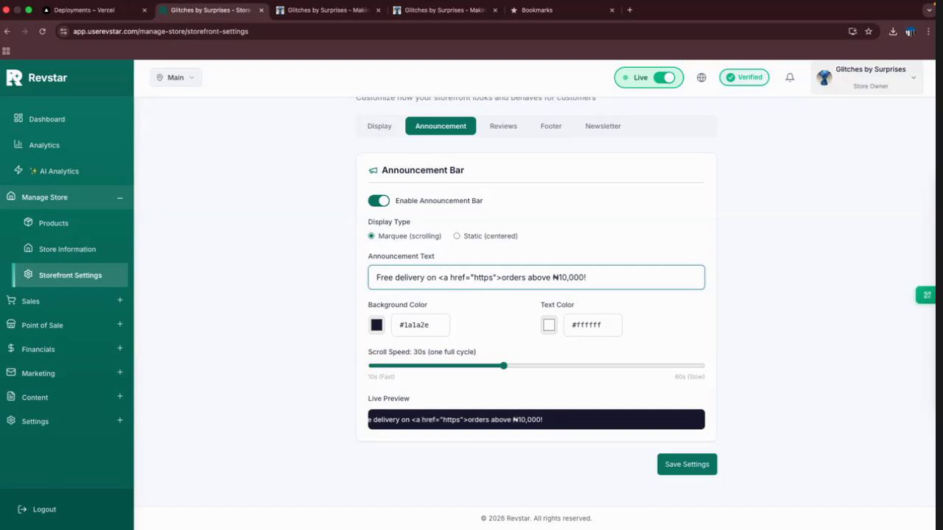
text(://goog)
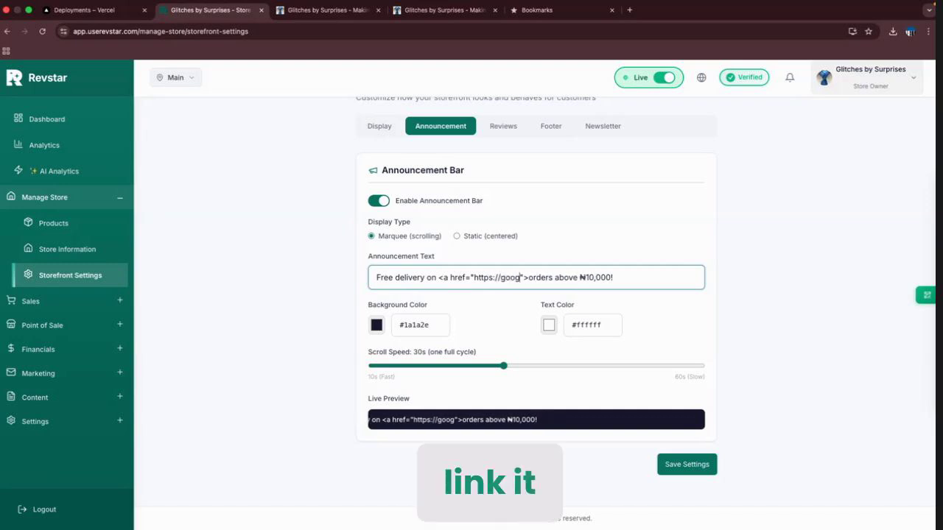
text(e.com)
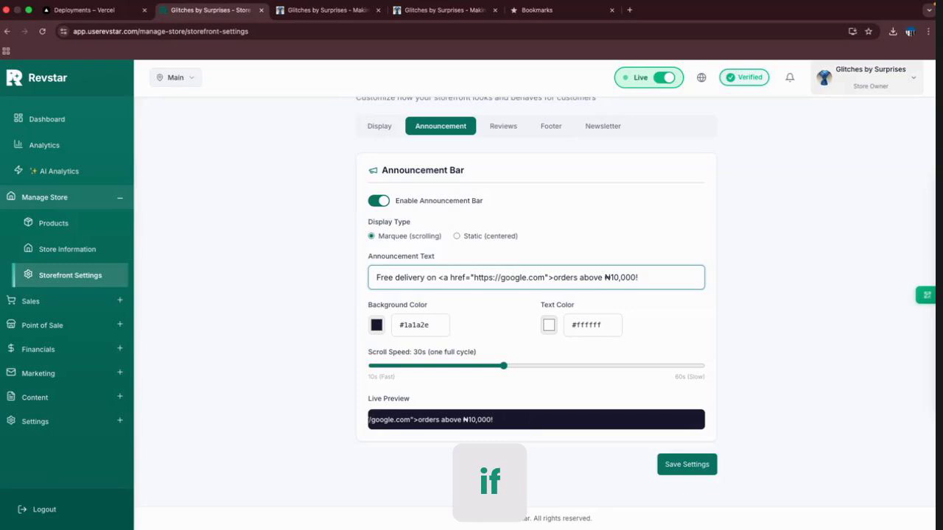
text(</a>)
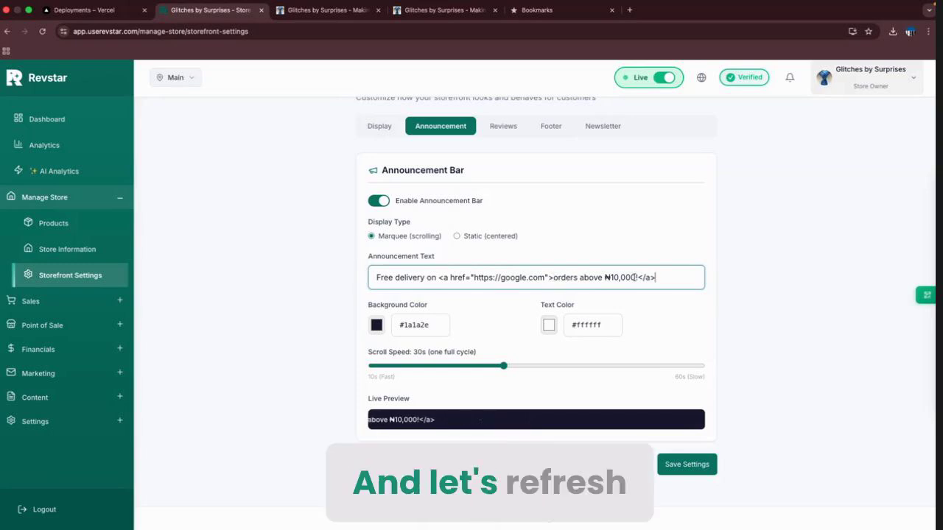
click(688, 465)
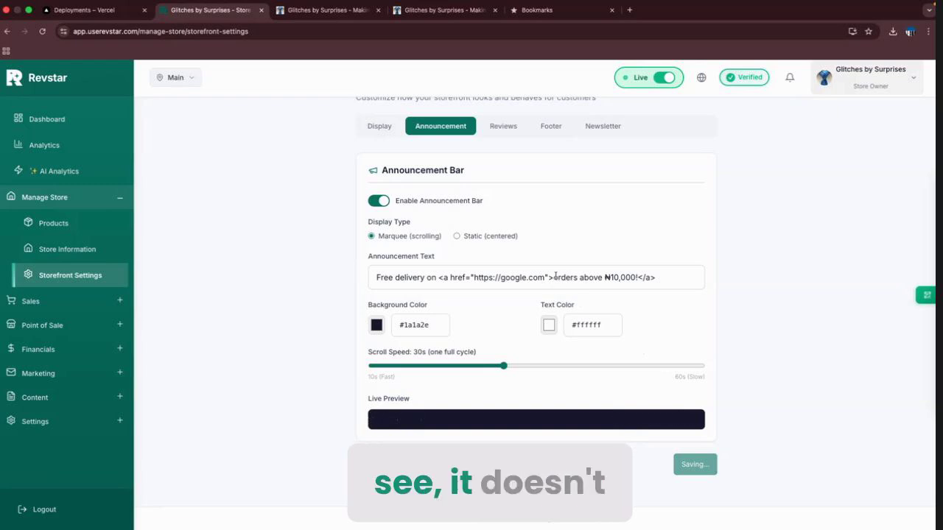
Reload the storefront and spot the raw link code in the announcement bar.
click(312, 15)
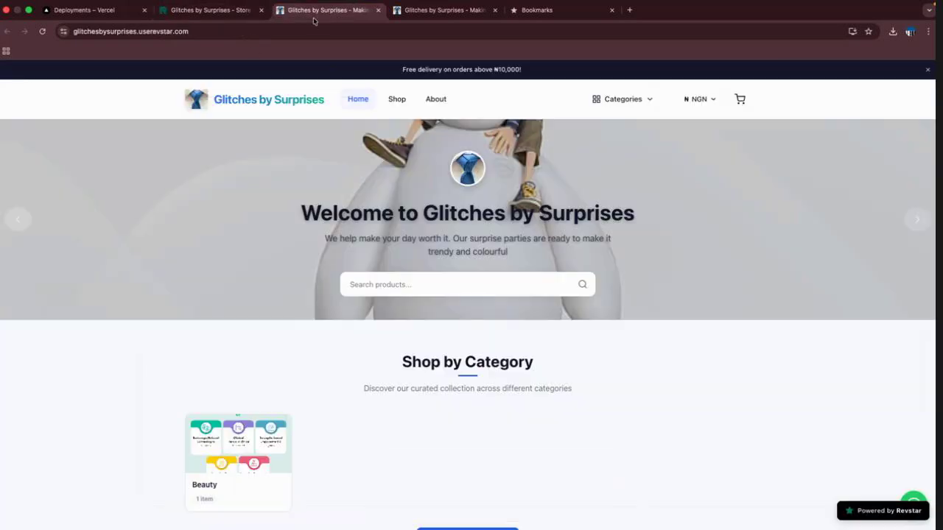
key(super+r)
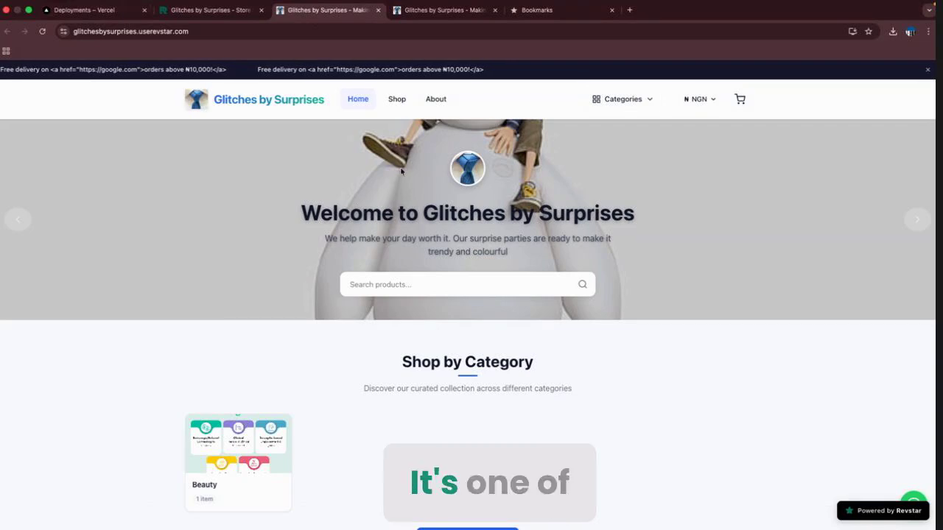
drag(298, 69, 390, 69)
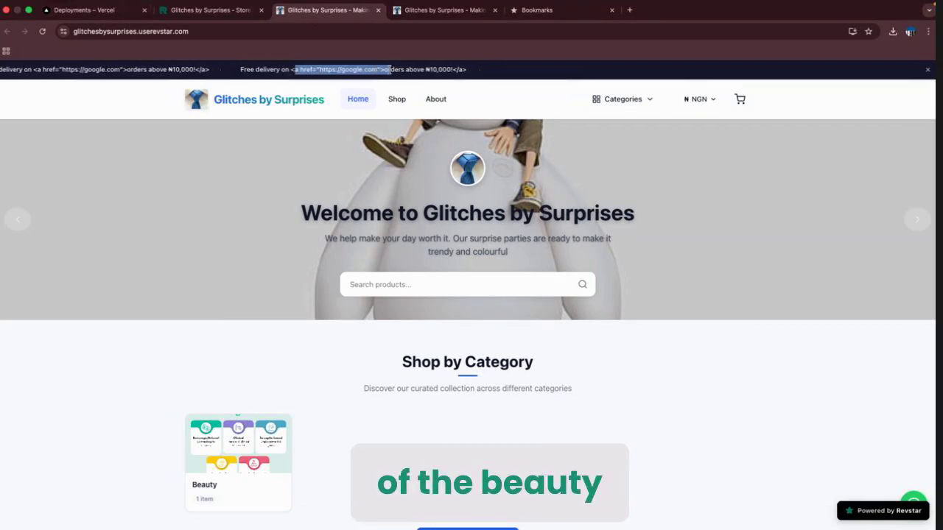
Delete the <a href> and </a> tags from the announcement text and save.
click(232, 11)
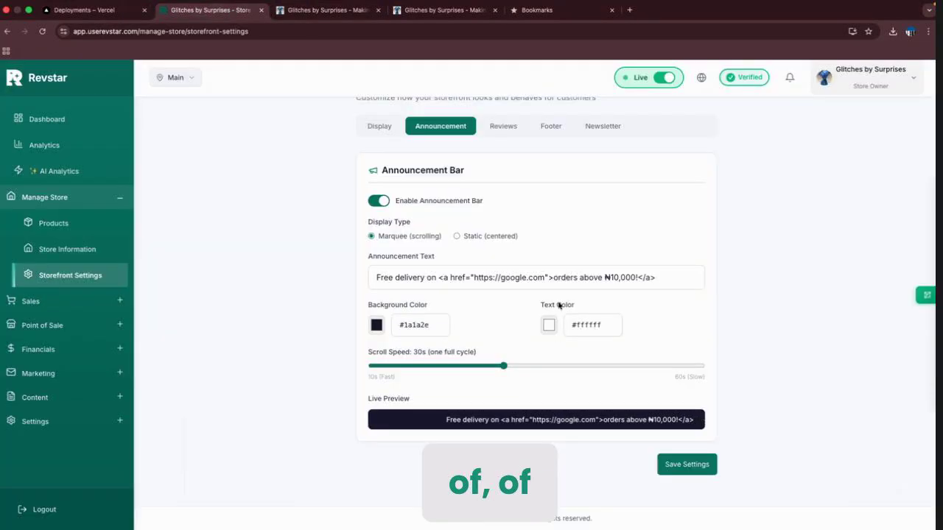
drag(554, 277, 438, 277)
key(BackSpace)
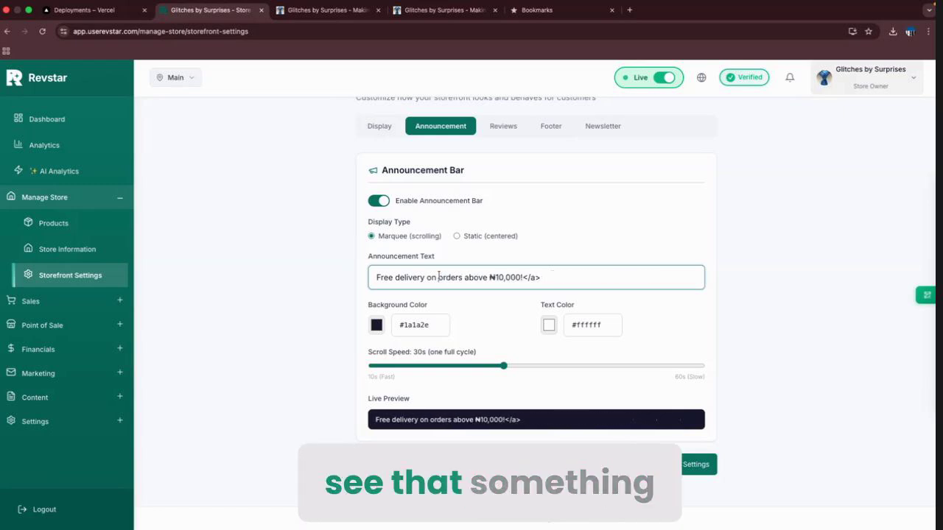
key(shift+Left)
key(shift+Left)
key(shift+Left)
key(shift+Left)
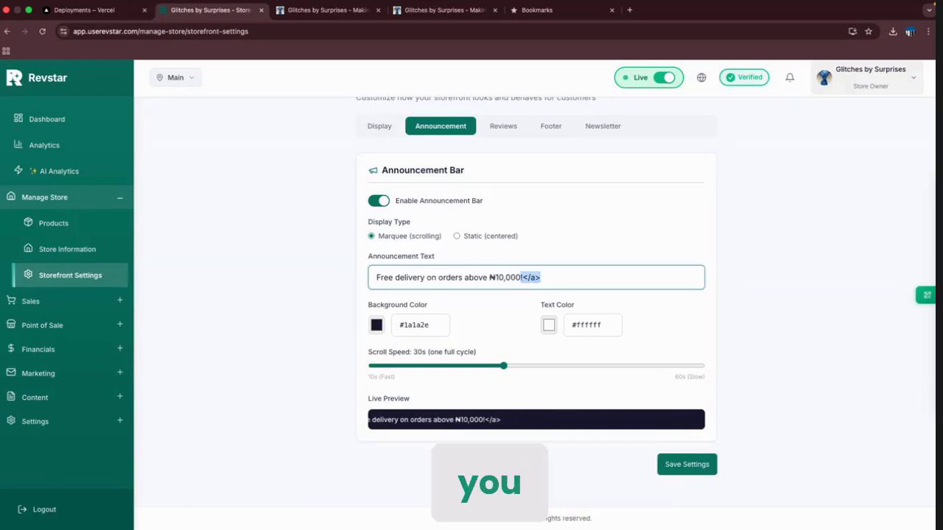
key(BackSpace)
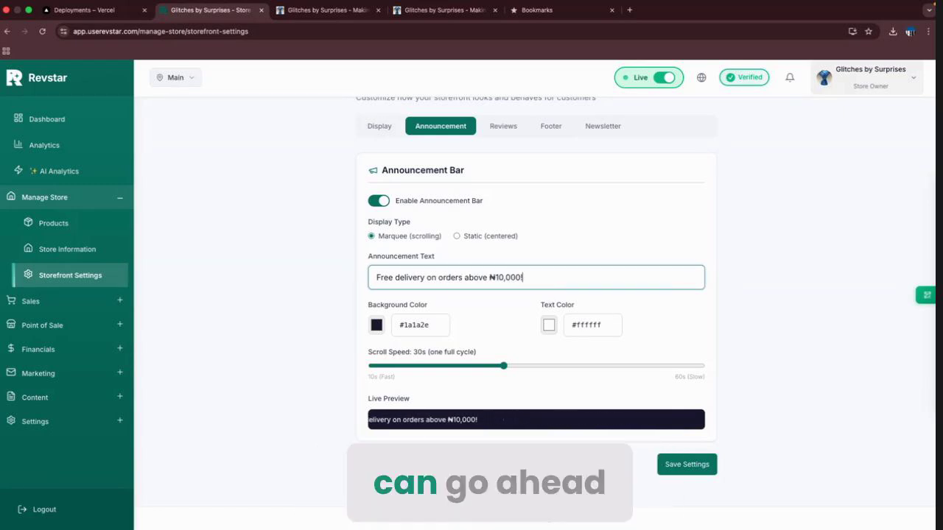
click(691, 464)
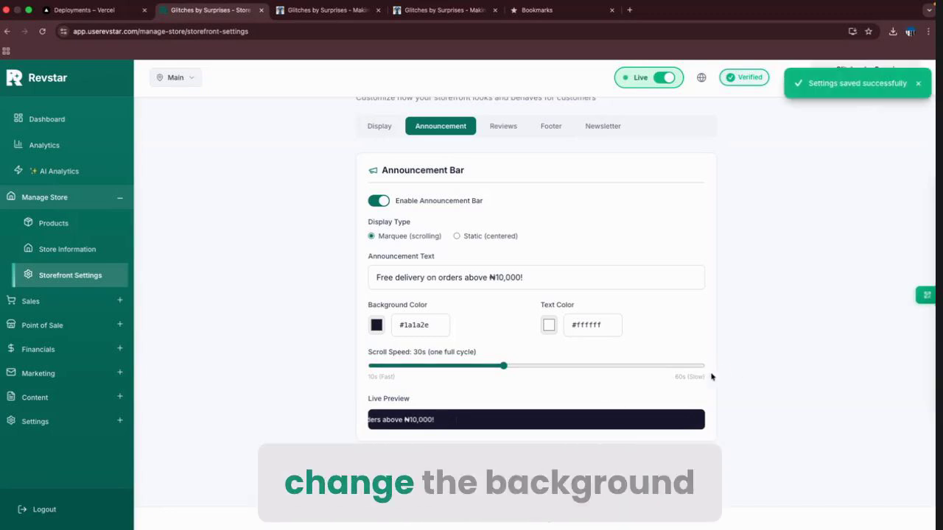
Set the announcement bar background colour to dark green #104804 and save the settings.
click(379, 329)
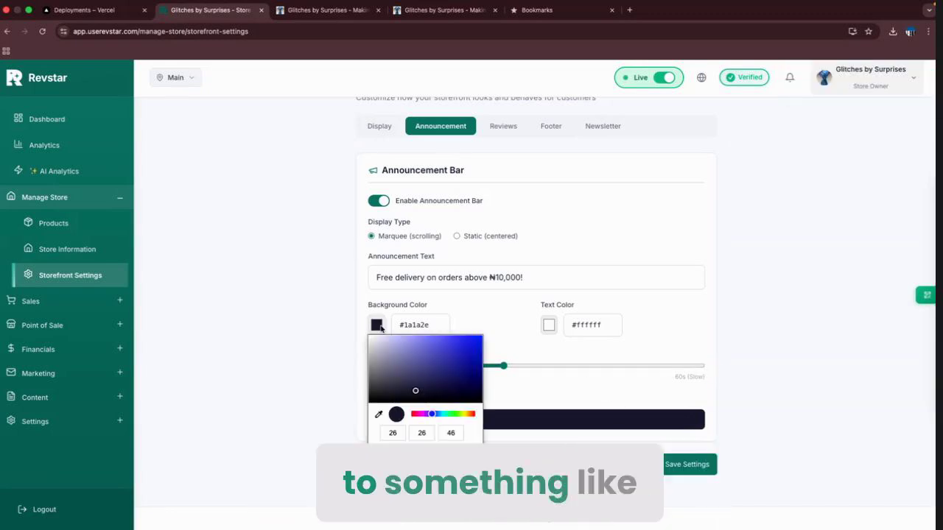
drag(434, 417, 449, 417)
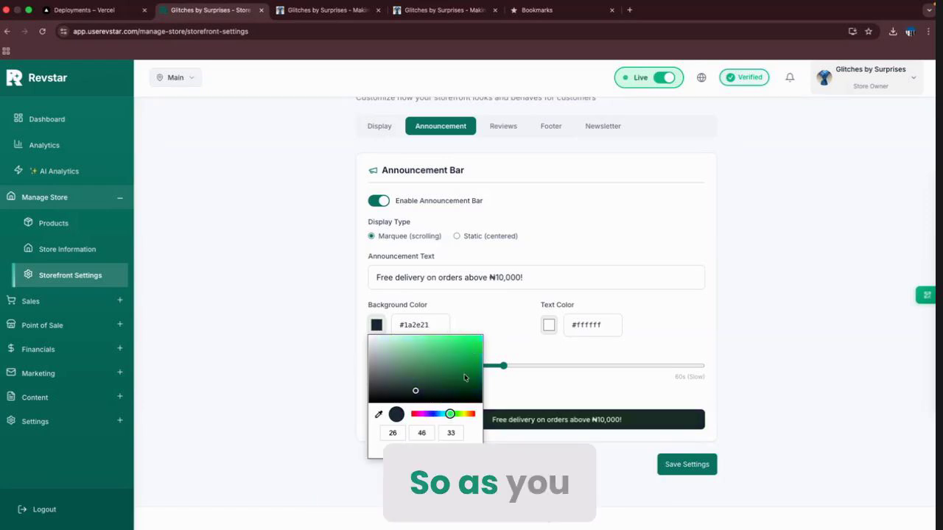
drag(450, 415, 455, 415)
click(459, 345)
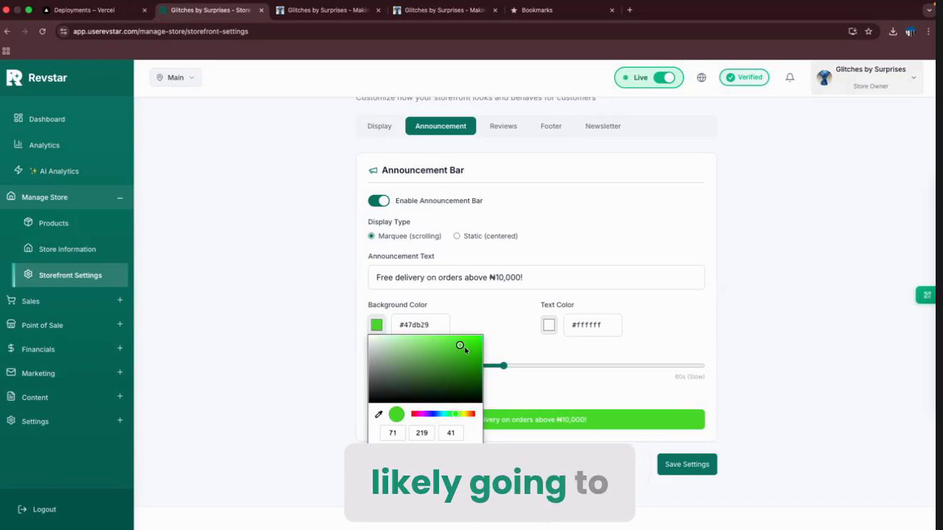
drag(463, 345, 475, 385)
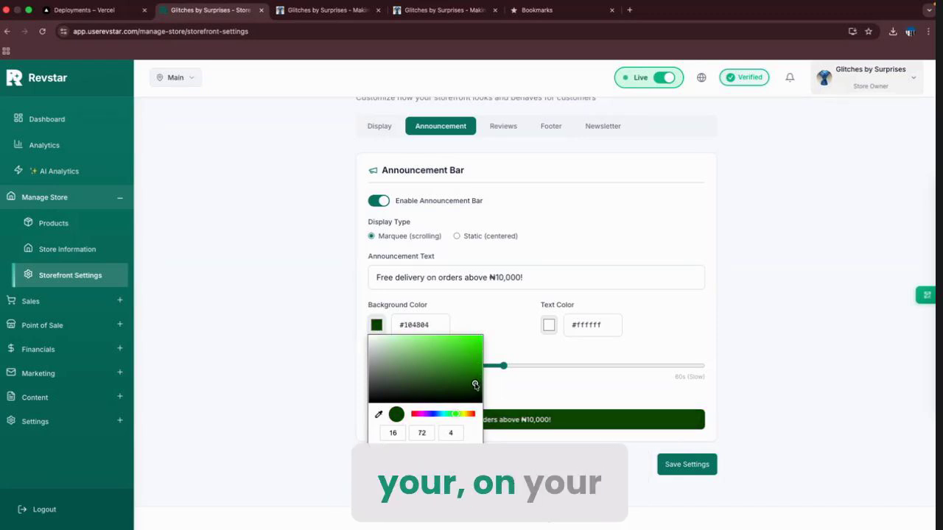
click(539, 388)
click(699, 467)
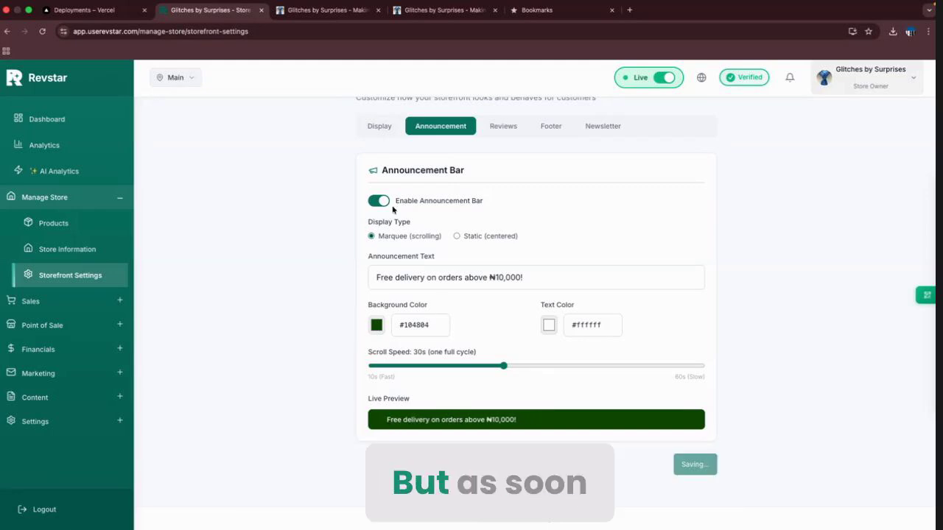
Reload the live storefront to confirm the dark green announcement bar, then return to the settings.
click(339, 26)
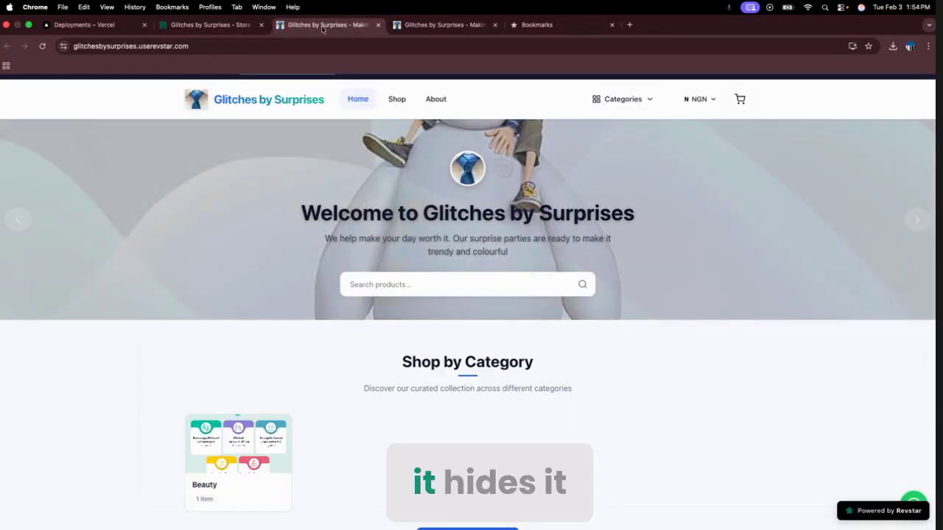
click(42, 46)
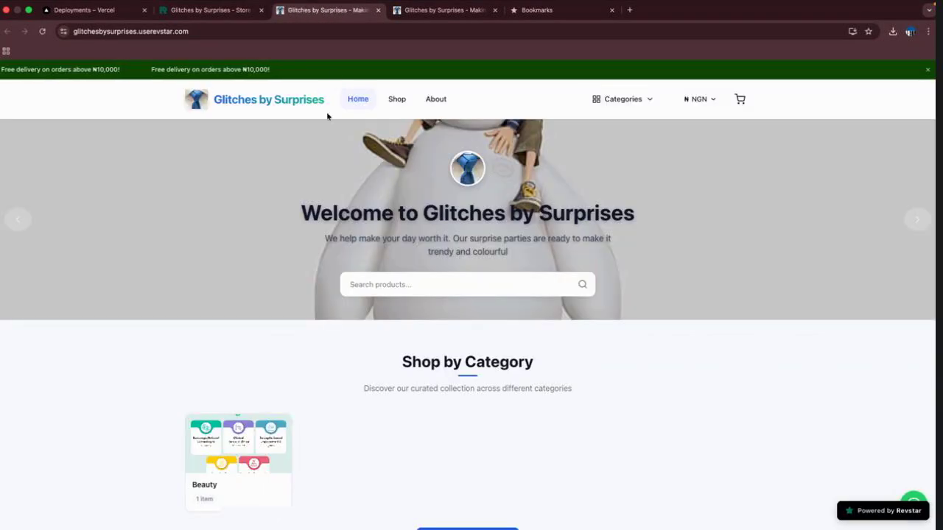
scroll(427, 311, down, 6)
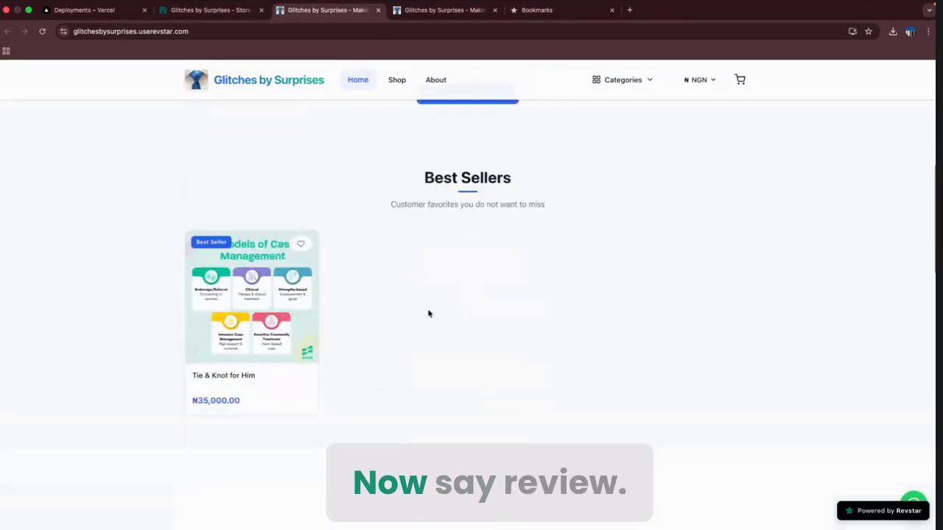
scroll(428, 313, up, 3)
scroll(428, 314, up, 4)
scroll(429, 313, down, 10)
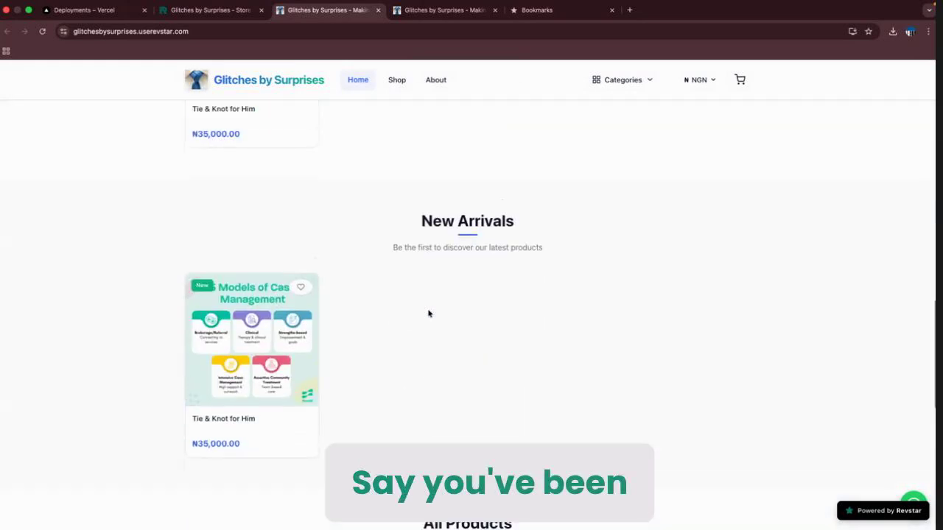
scroll(428, 314, down, 4)
scroll(429, 314, up, 15)
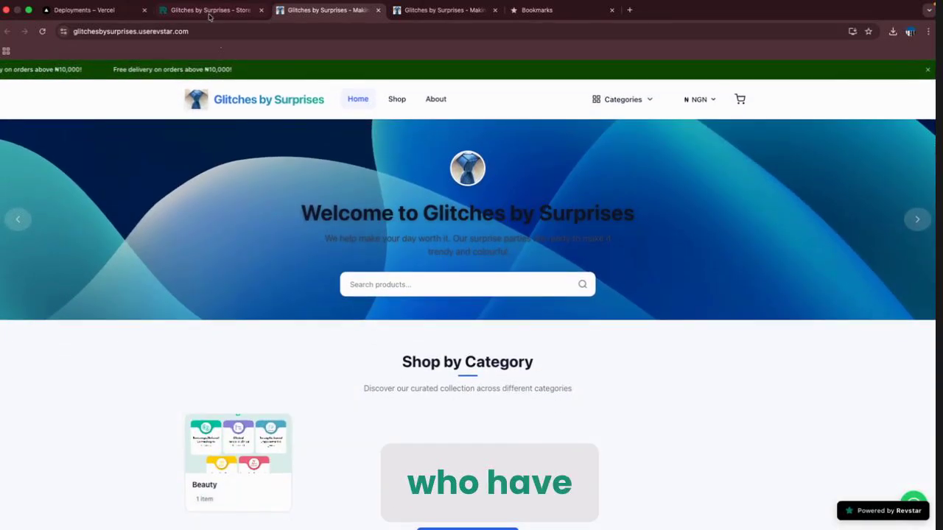
click(210, 10)
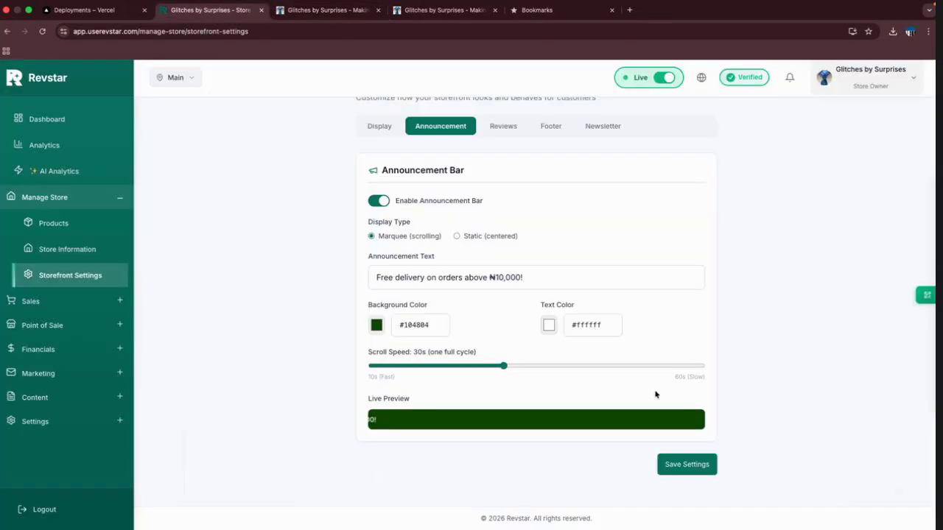
scroll(545, 201, up, 2)
Start a new customer review and enter the customer's name.
click(502, 186)
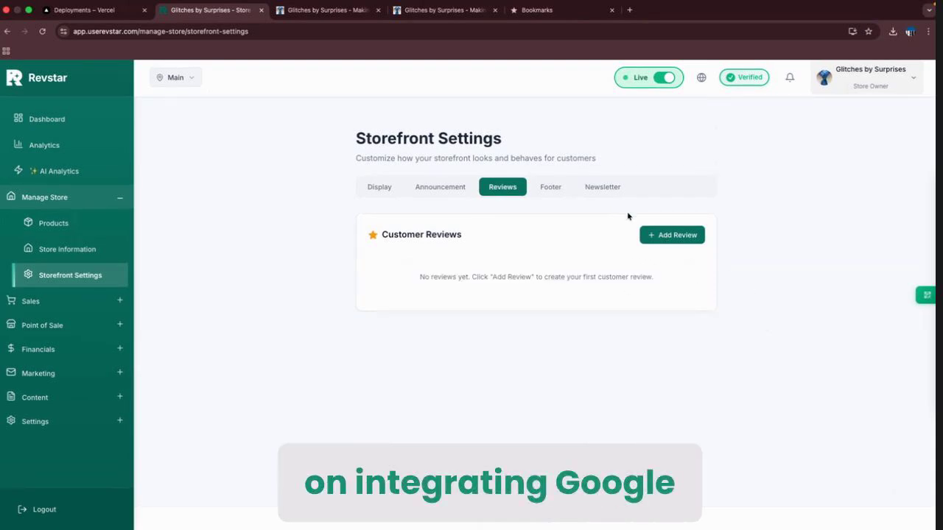
click(667, 235)
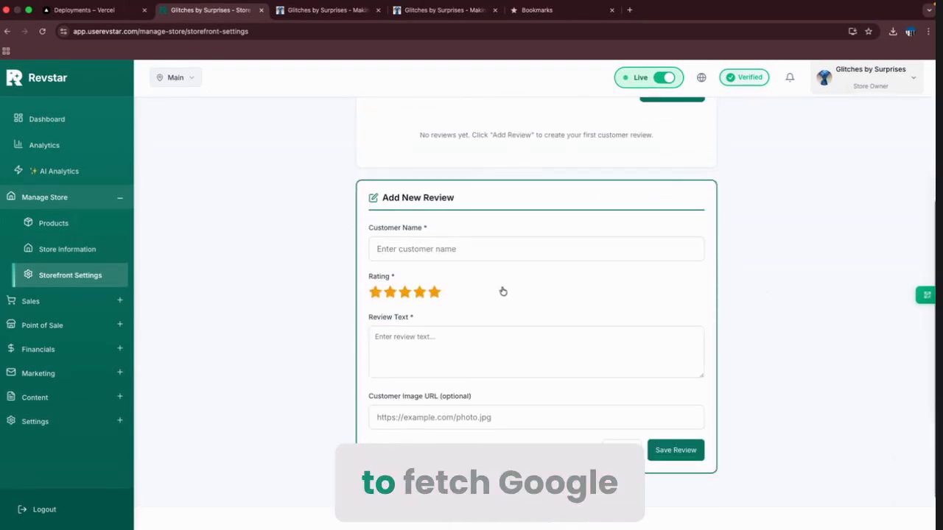
scroll(697, 238, up, 2)
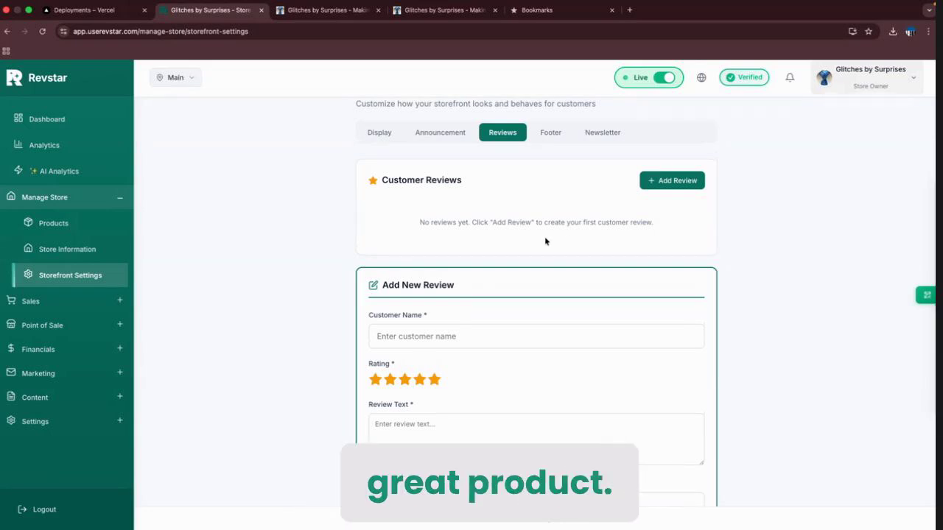
scroll(545, 241, down, 1)
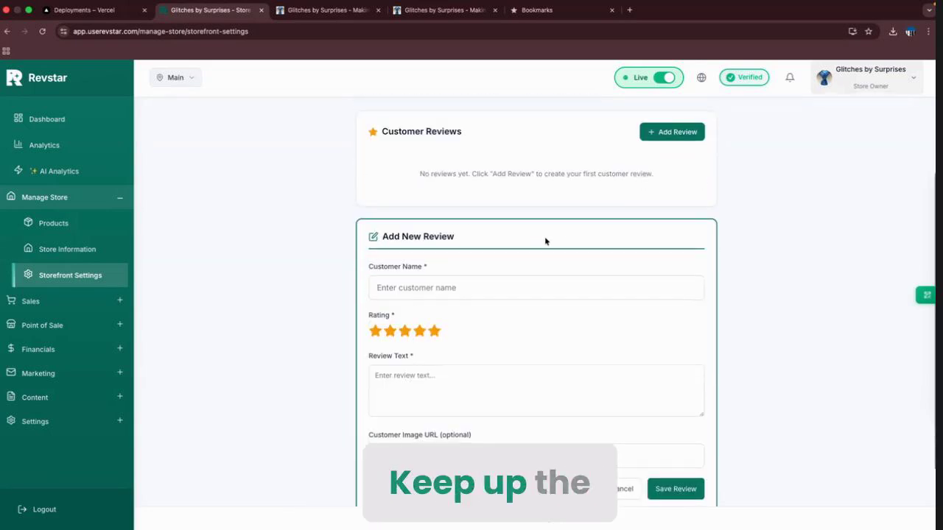
click(509, 284)
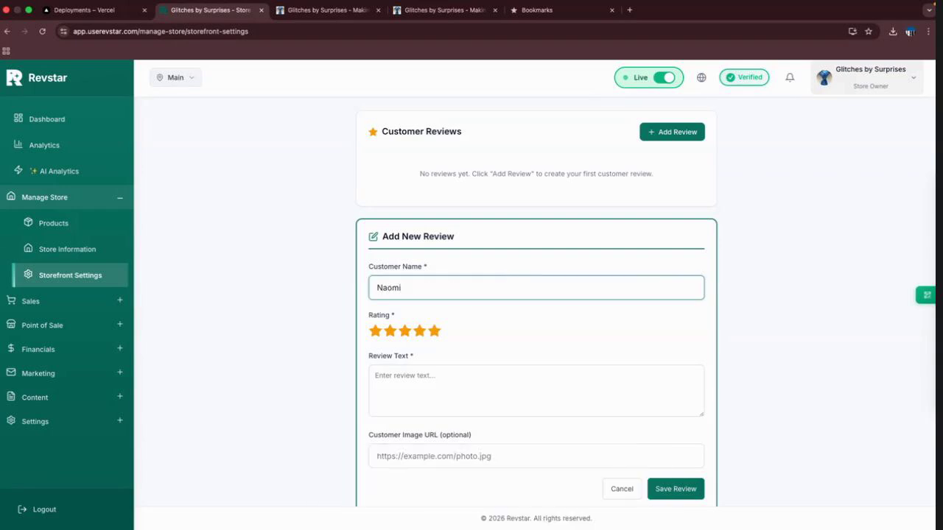
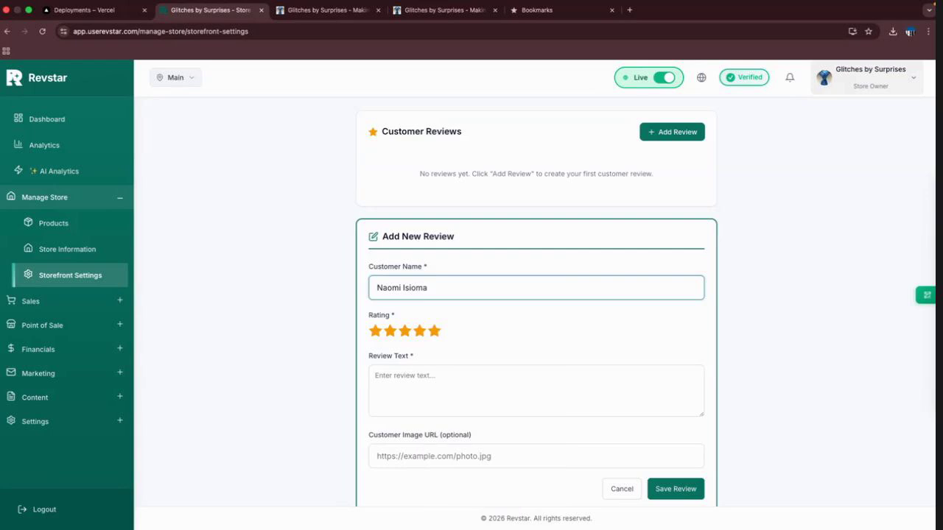
Write the review 'Great product. I love it! Keep up the good thing' and save it.
click(536, 390)
text(Gre)
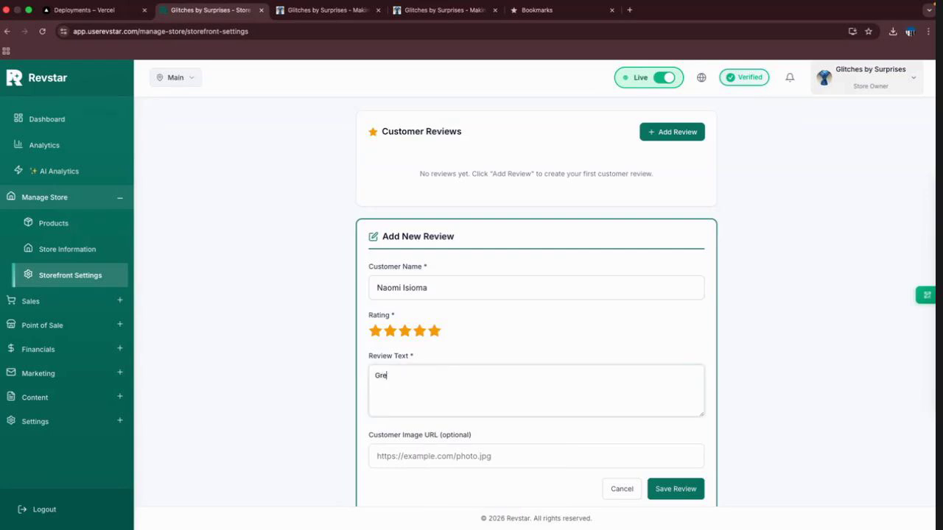
text(at product. I love it!)
scroll(582, 309, down, 1)
scroll(582, 309, down, 1)
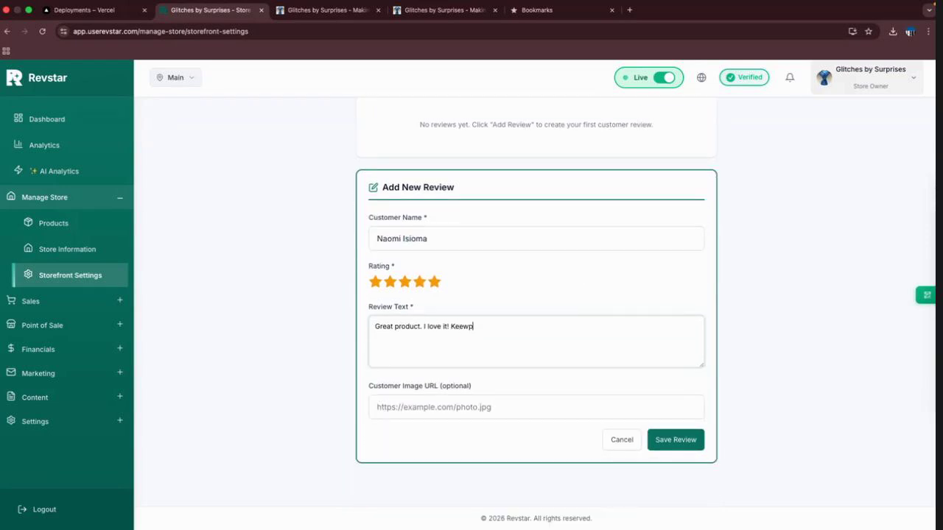
text(Keeep up)
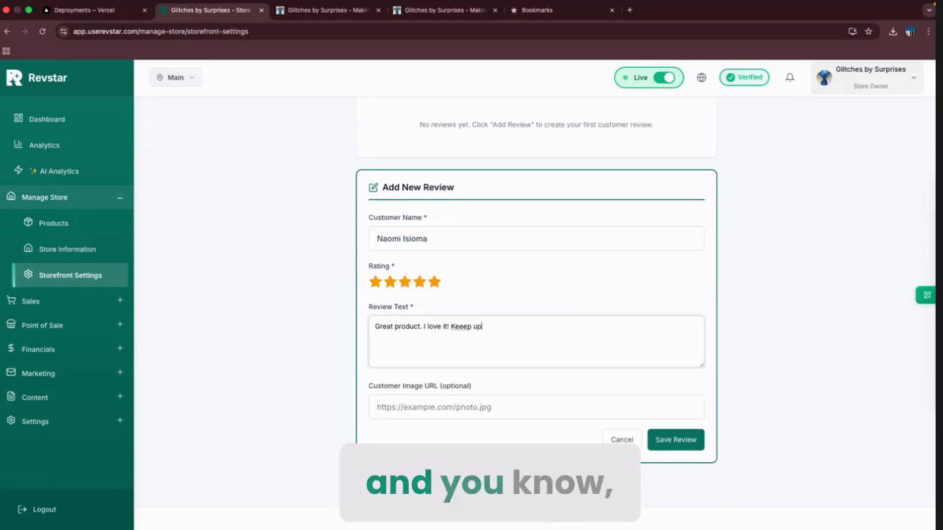
text( the good)
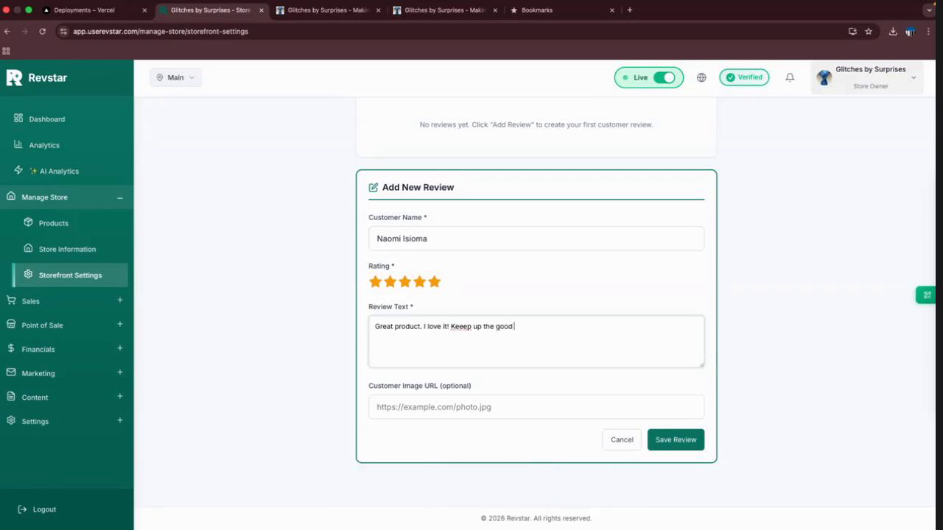
text( thig)
text(ng)
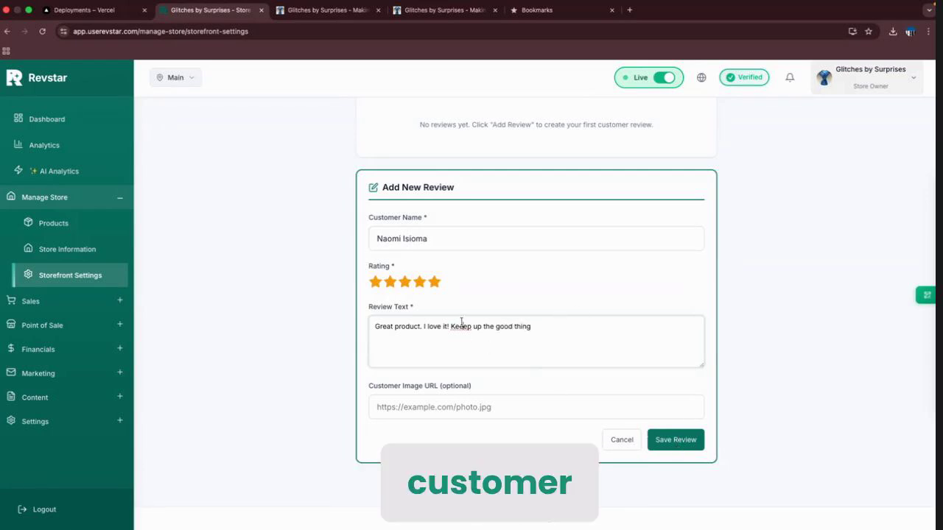
click(668, 440)
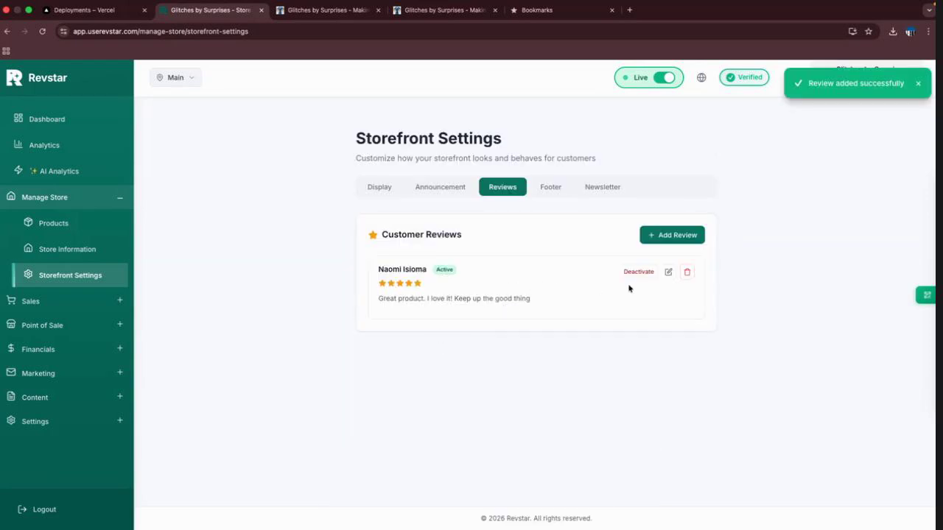
click(668, 272)
scroll(526, 407, down, 3)
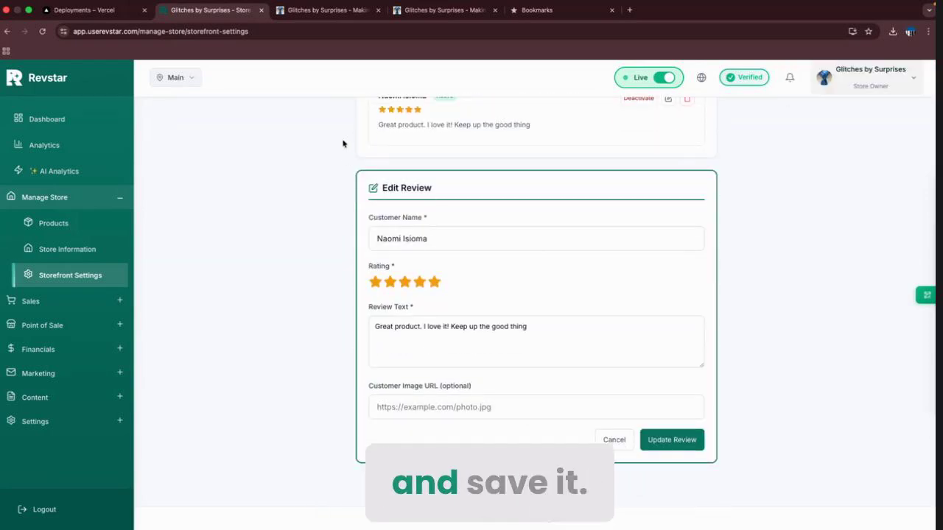
click(324, 9)
click(43, 32)
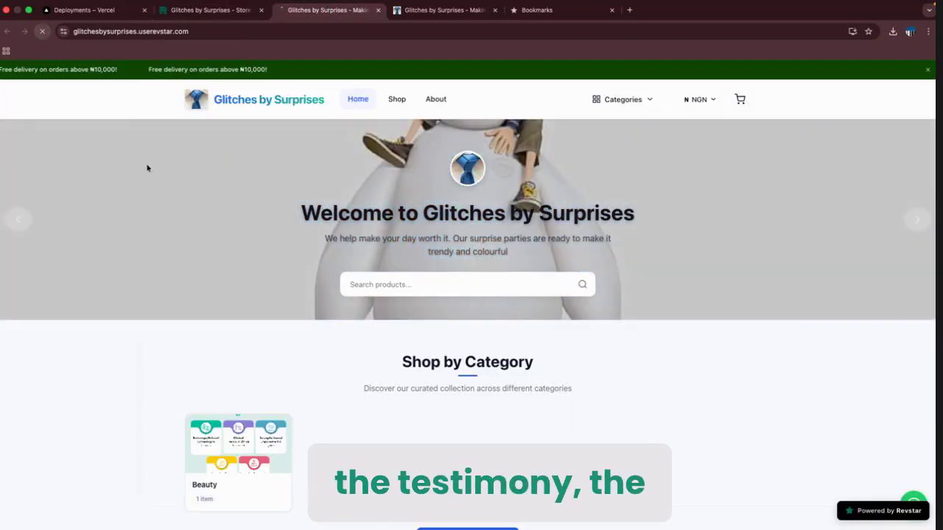
scroll(230, 238, down, 3)
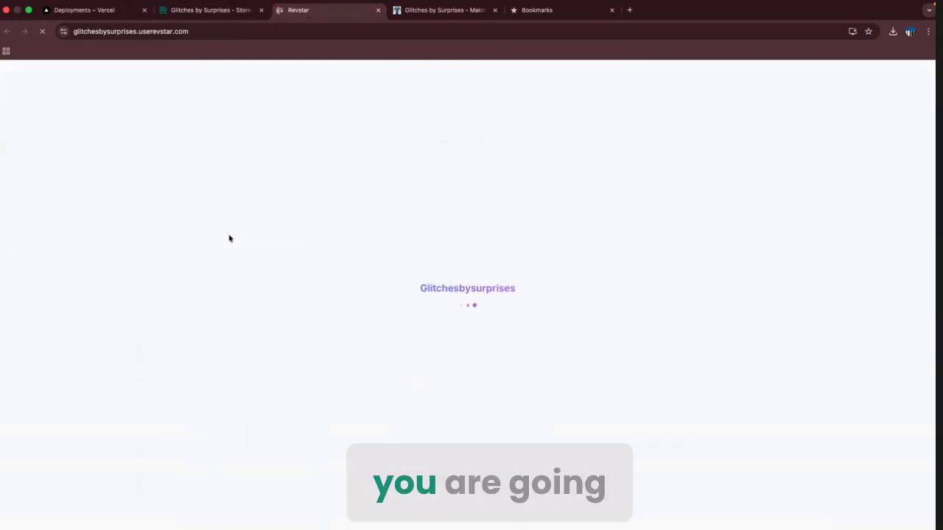
scroll(321, 257, down, 10)
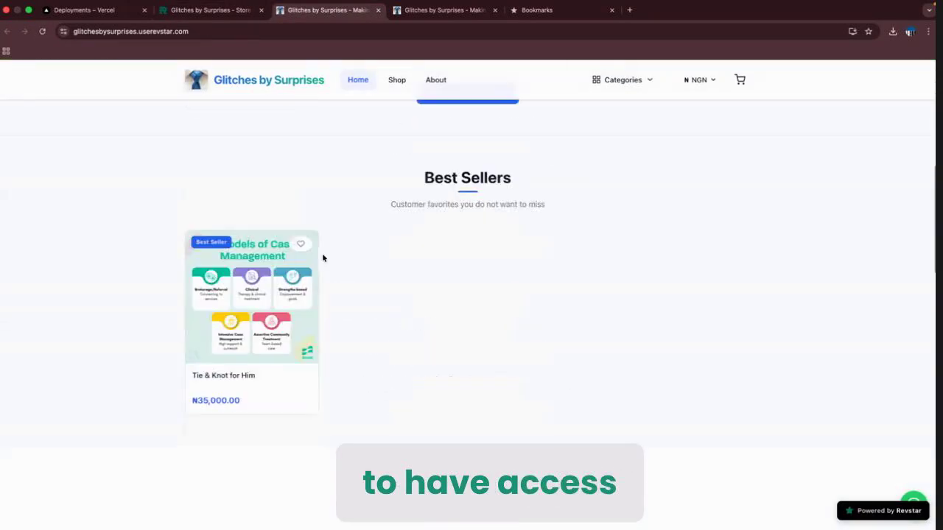
scroll(323, 258, down, 6)
scroll(322, 258, up, 1)
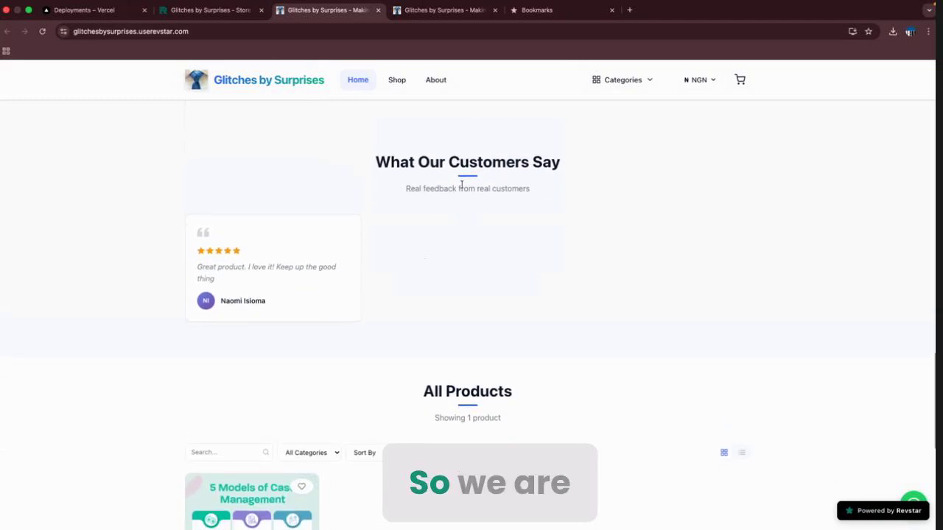
triple_click(497, 157)
click(378, 191)
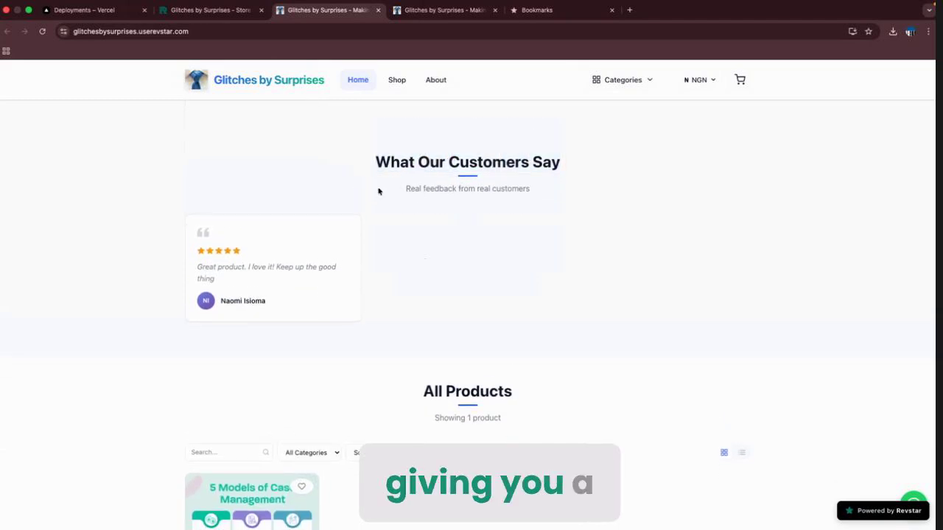
triple_click(254, 277)
click(282, 265)
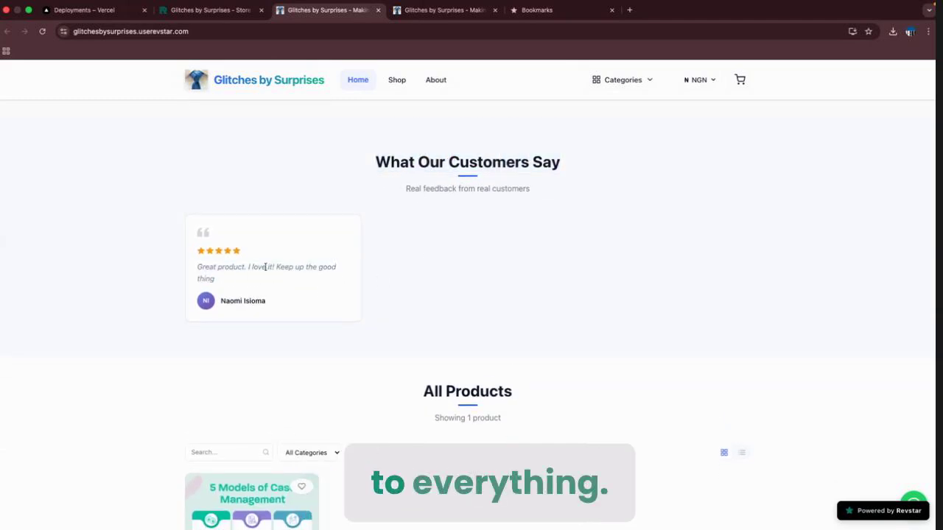
click(236, 9)
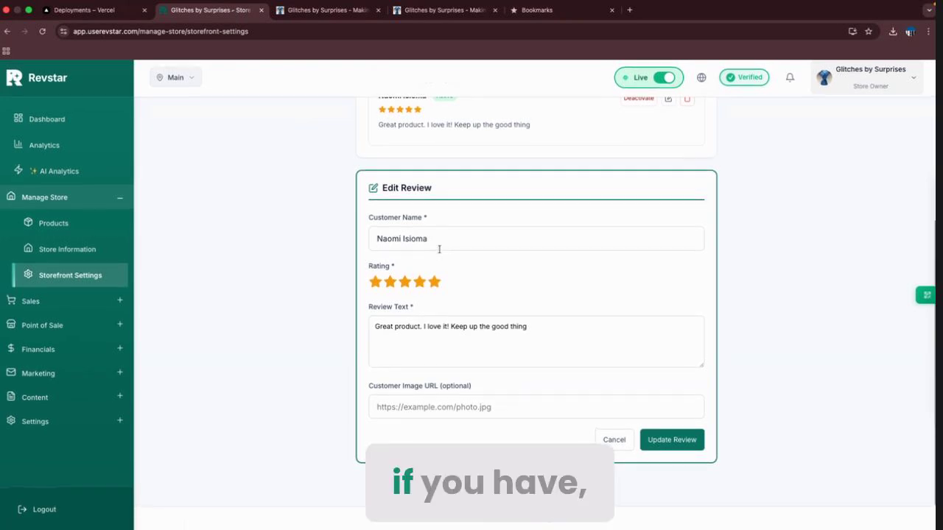
Add a Refund Policy footer link with the content 'This is a test.'.
scroll(439, 250, up, 3)
click(551, 186)
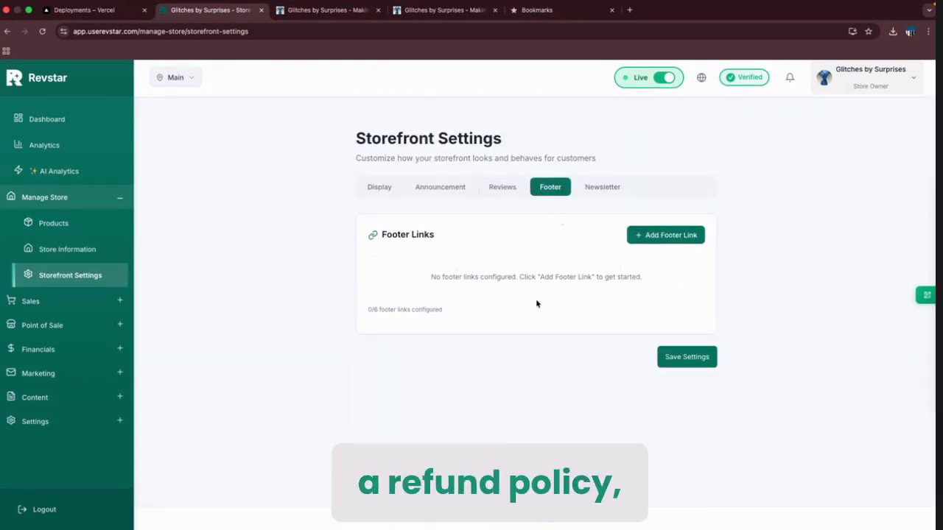
click(661, 236)
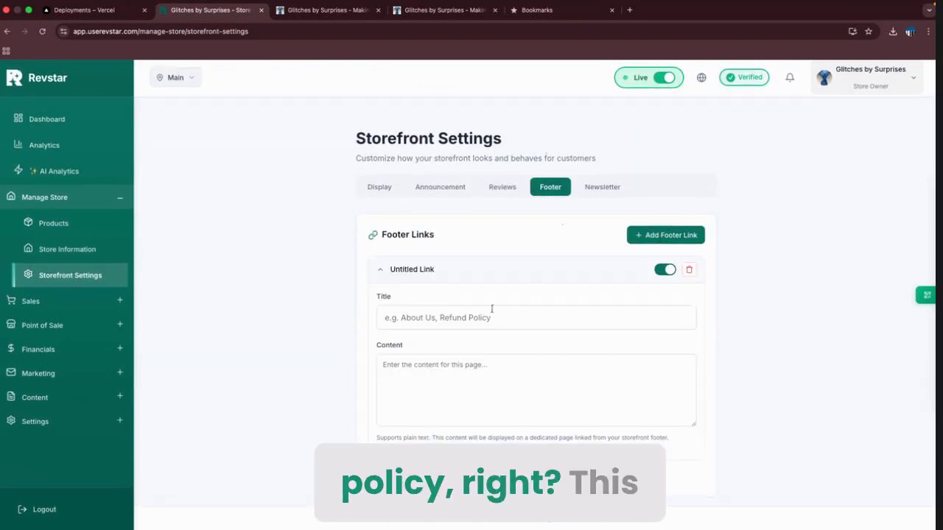
scroll(492, 309, down, 1)
click(484, 263)
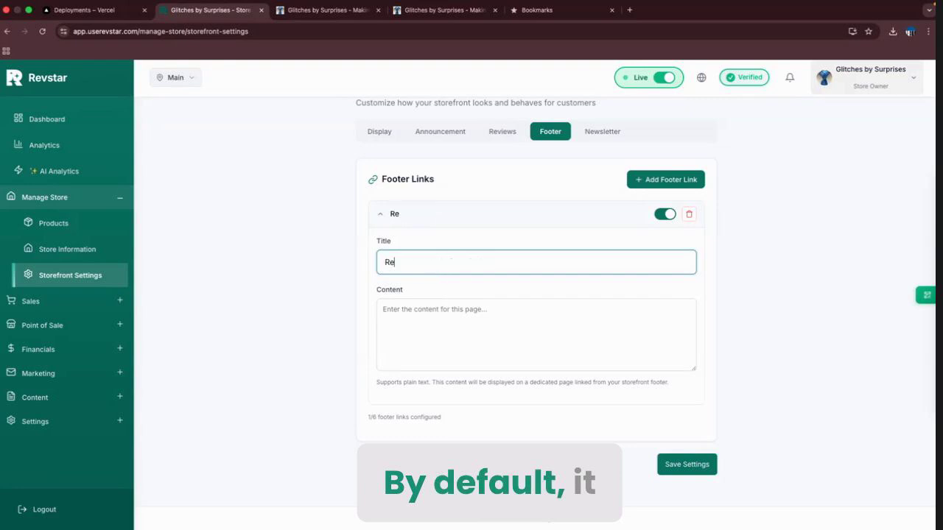
text(d Policy)
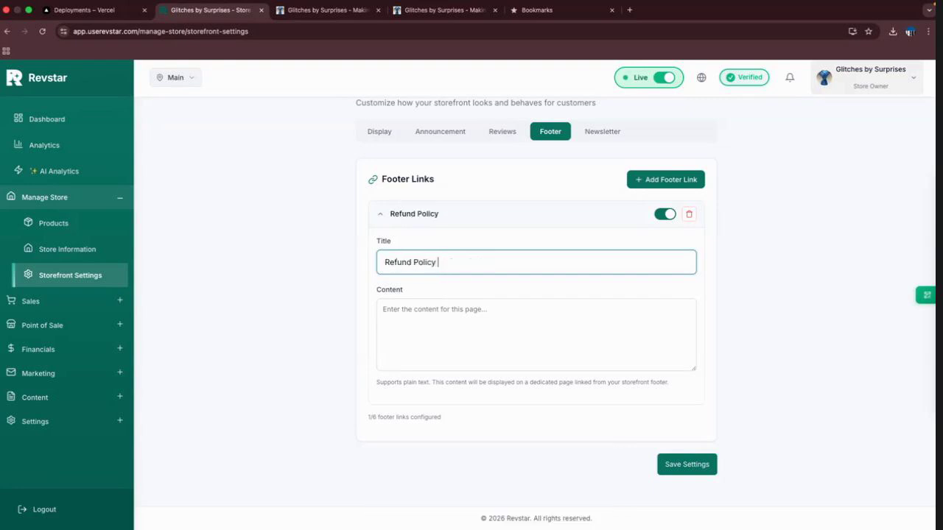
key(Tab)
text(This)
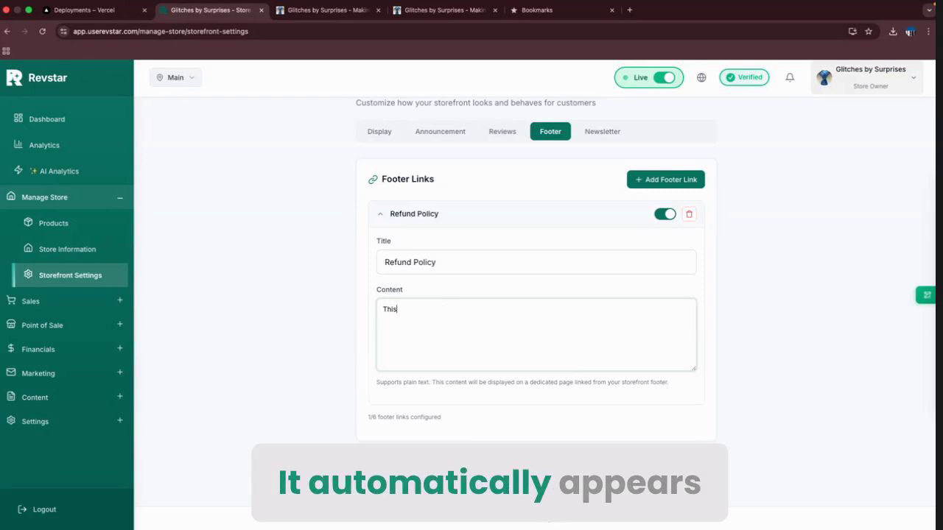
text(is is a)
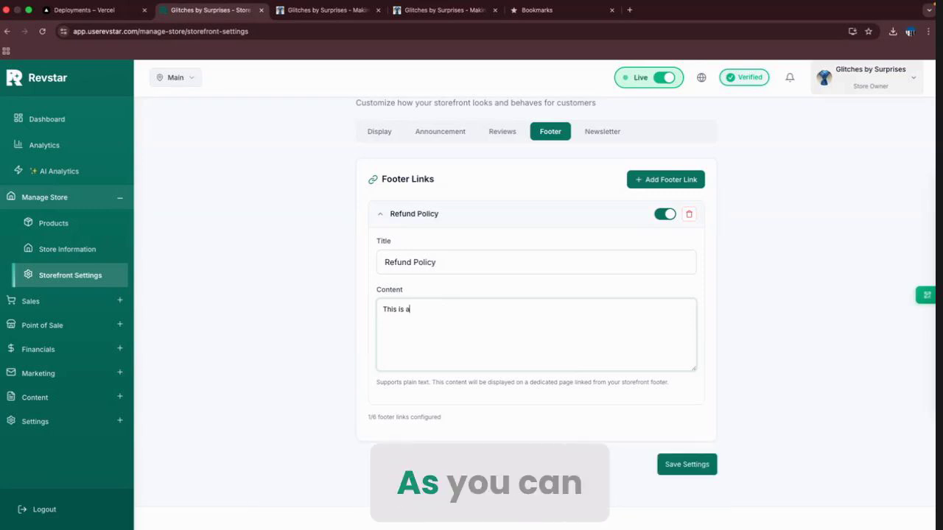
text( test.)
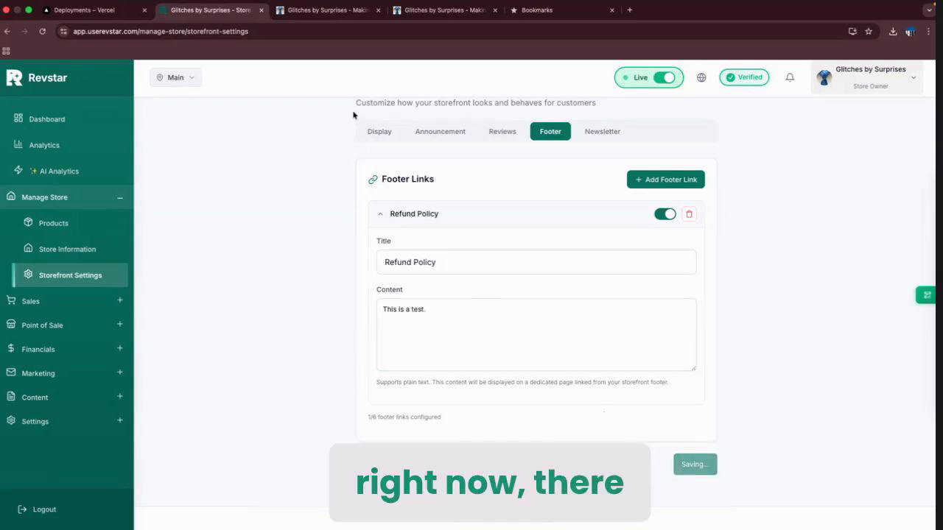
click(309, 13)
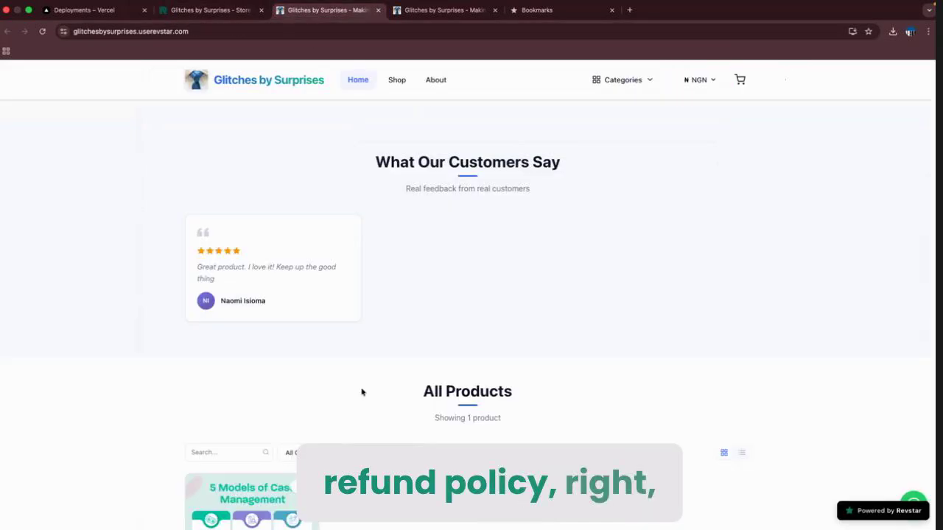
Verify the storefront footer's Refund Policy link opens the 'This is a test.' popup.
scroll(360, 392, down, 5)
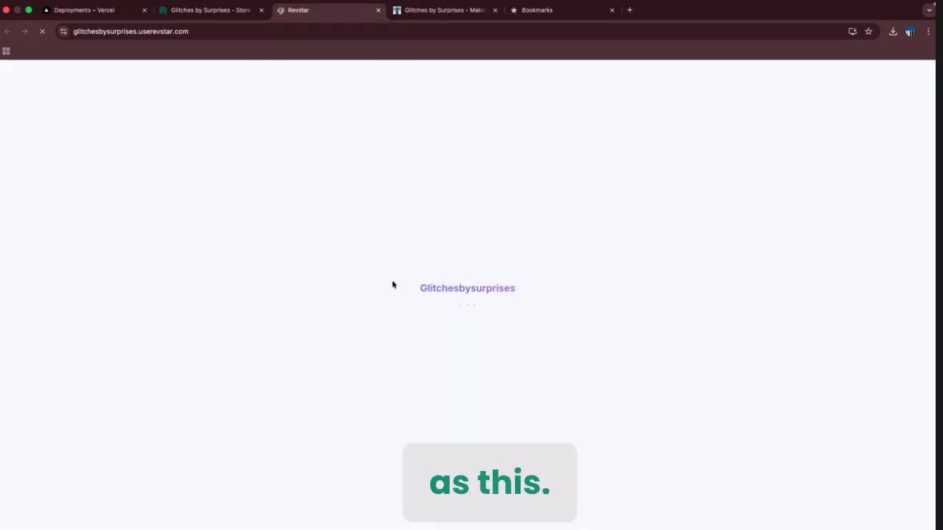
scroll(392, 285, down, 15)
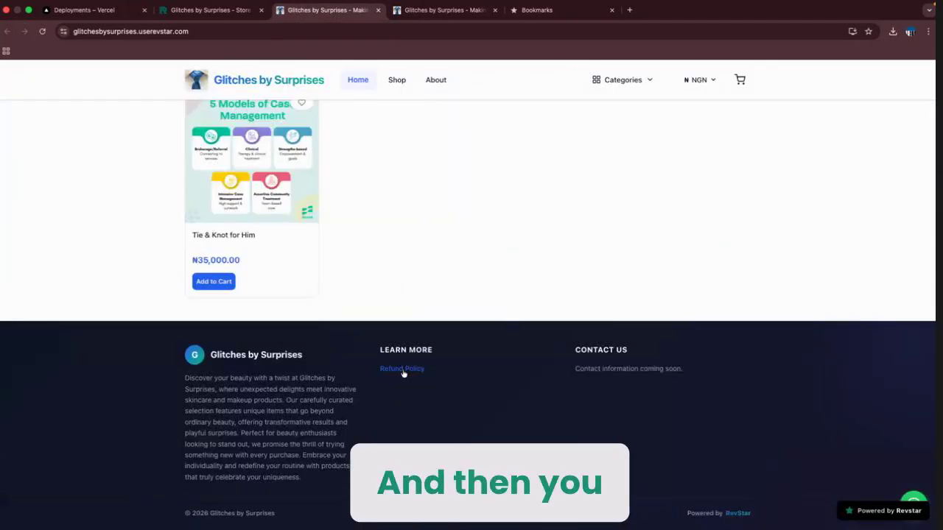
click(403, 370)
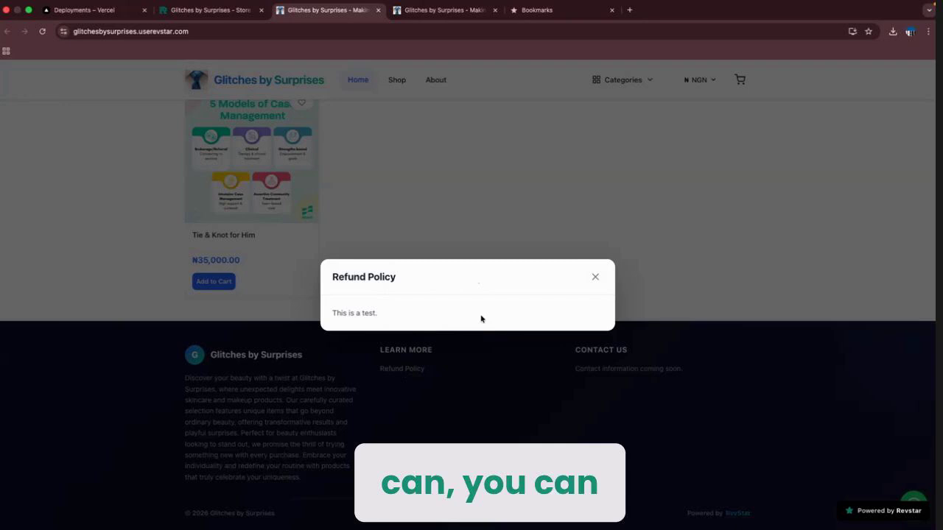
click(595, 277)
key(ctrl+shift+Tab)
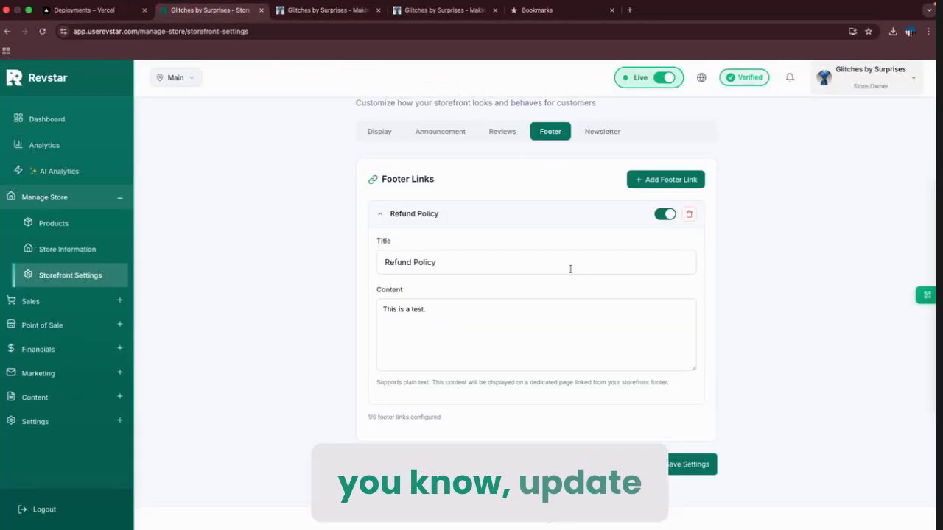
Review the Newsletter, Footer and Reviews settings tabs.
click(596, 134)
scroll(549, 344, down, 2)
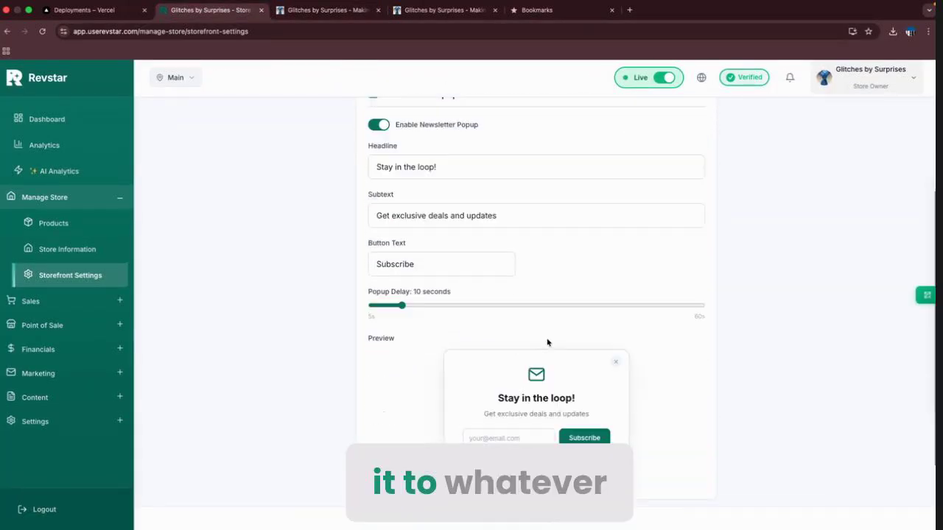
scroll(631, 310, up, 5)
click(547, 186)
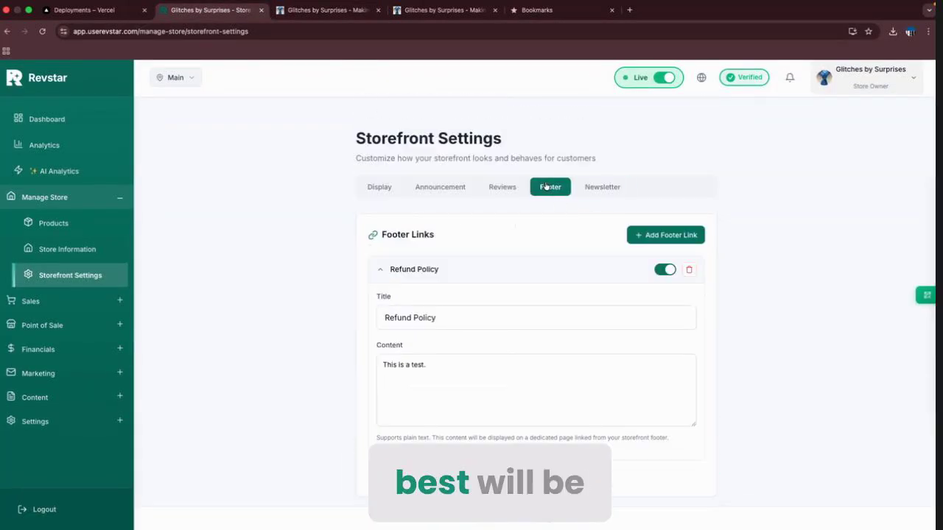
scroll(507, 203, down, 1)
scroll(508, 199, up, 2)
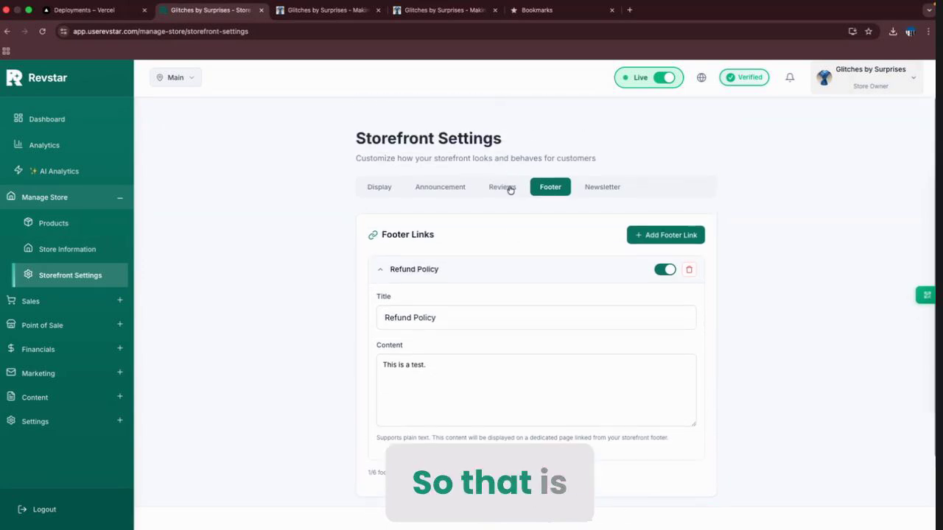
click(507, 188)
scroll(508, 228, down, 2)
scroll(507, 228, up, 2)
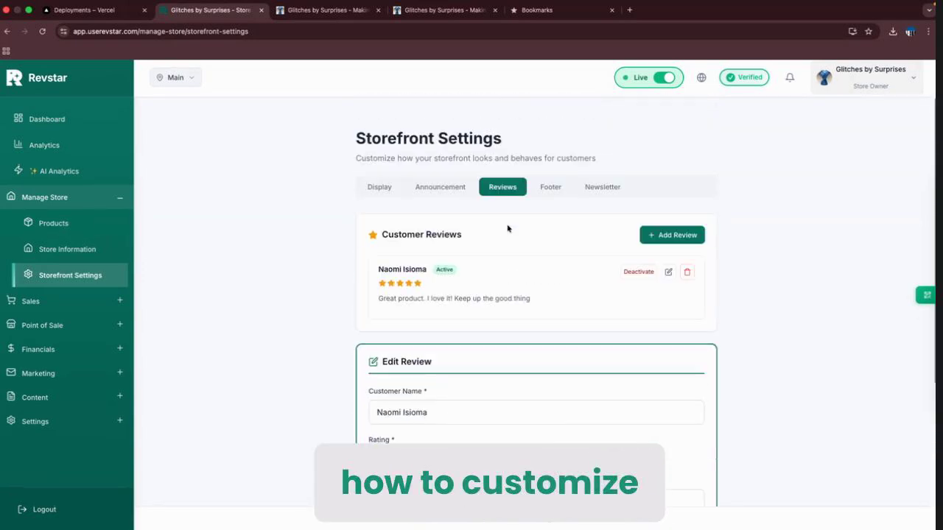
Check the Announcement and Display settings, then expand Settings in the sidebar.
click(453, 192)
scroll(442, 246, down, 2)
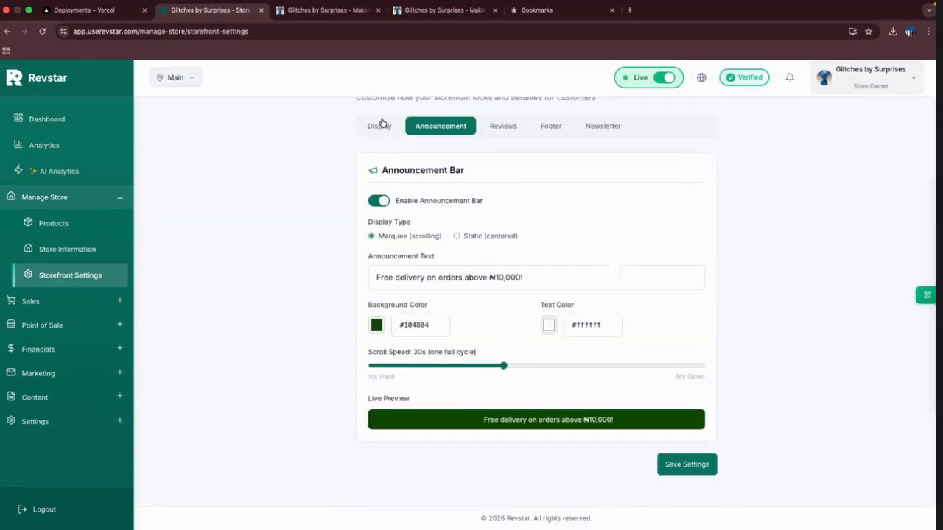
click(380, 126)
scroll(469, 297, down, 4)
scroll(469, 297, up, 5)
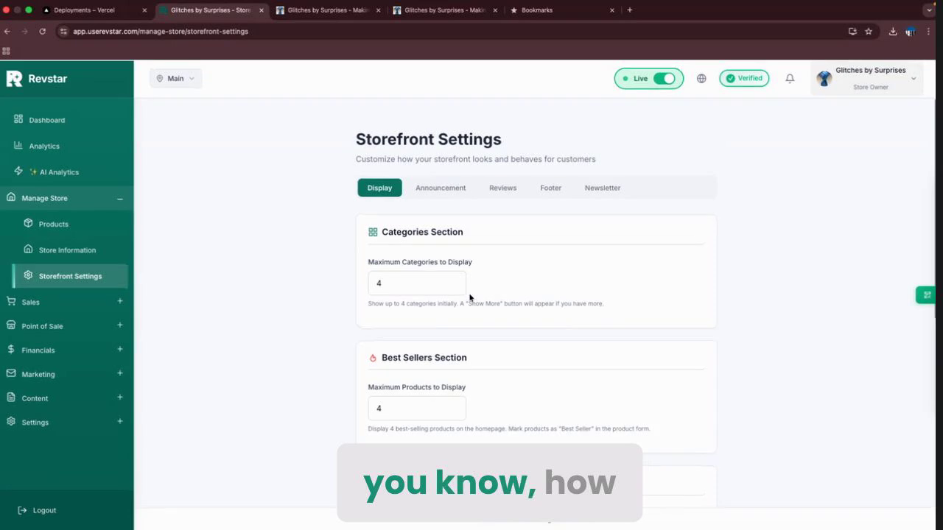
click(81, 425)
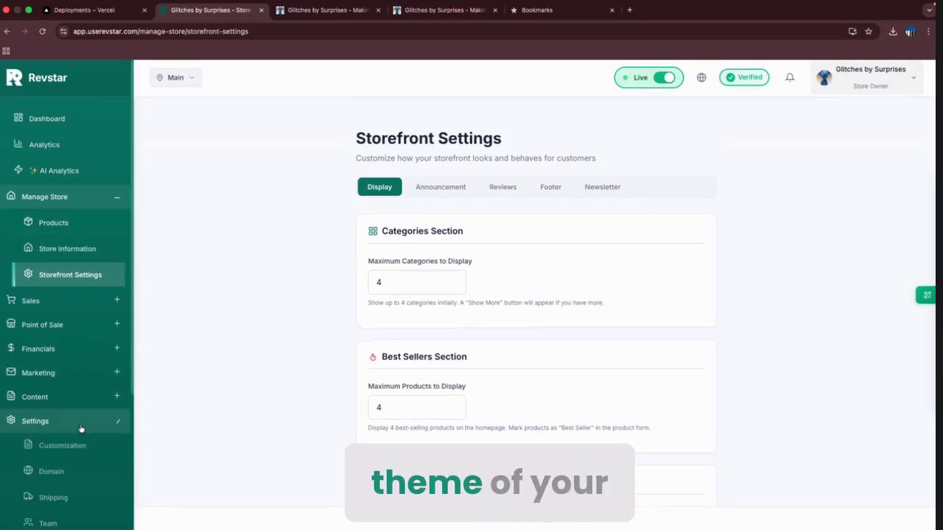
scroll(81, 428, down, 3)
click(69, 266)
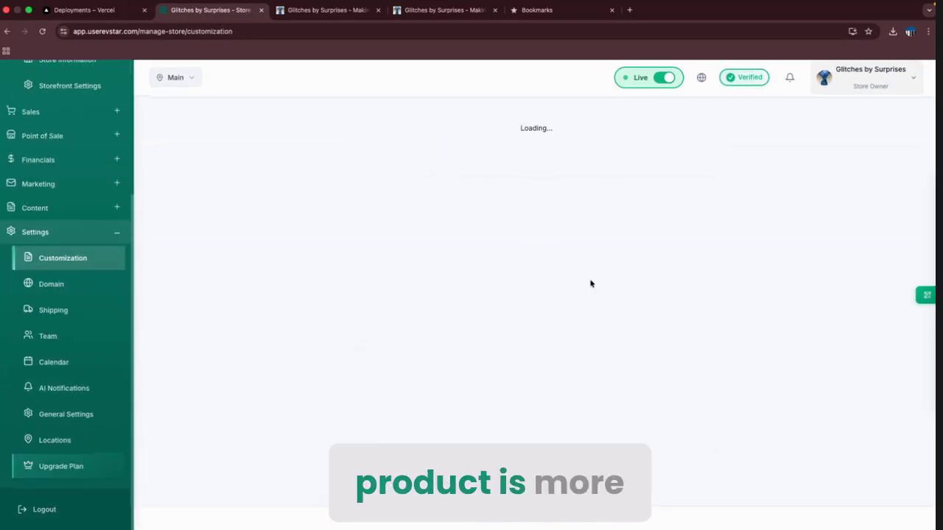
scroll(590, 284, down, 5)
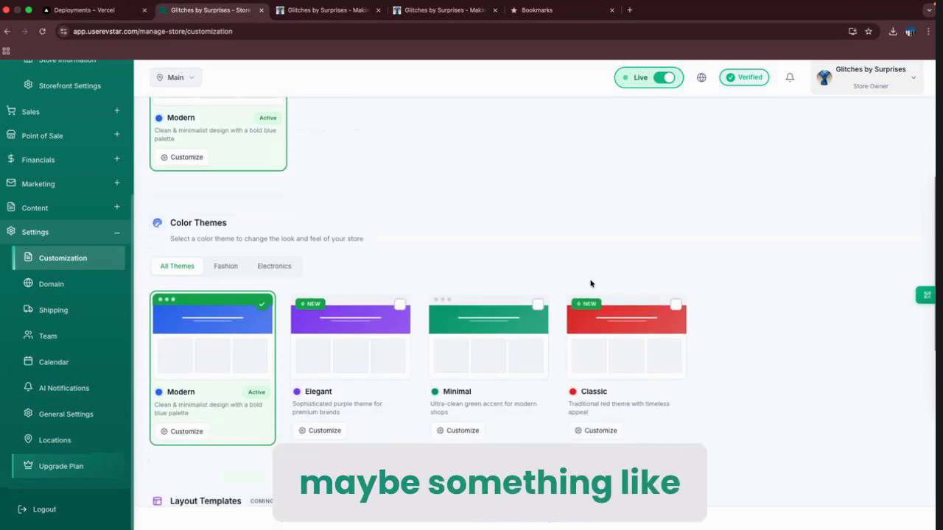
scroll(590, 283, down, 1)
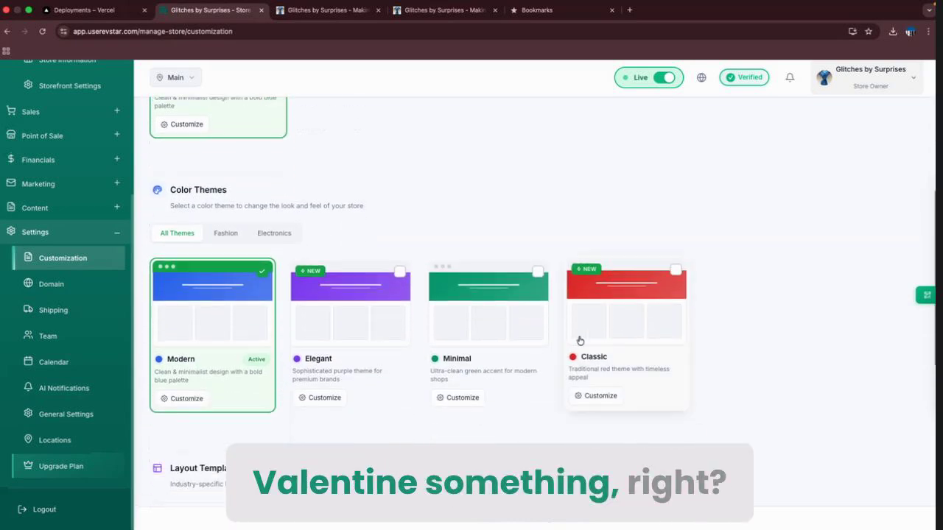
click(676, 277)
click(595, 398)
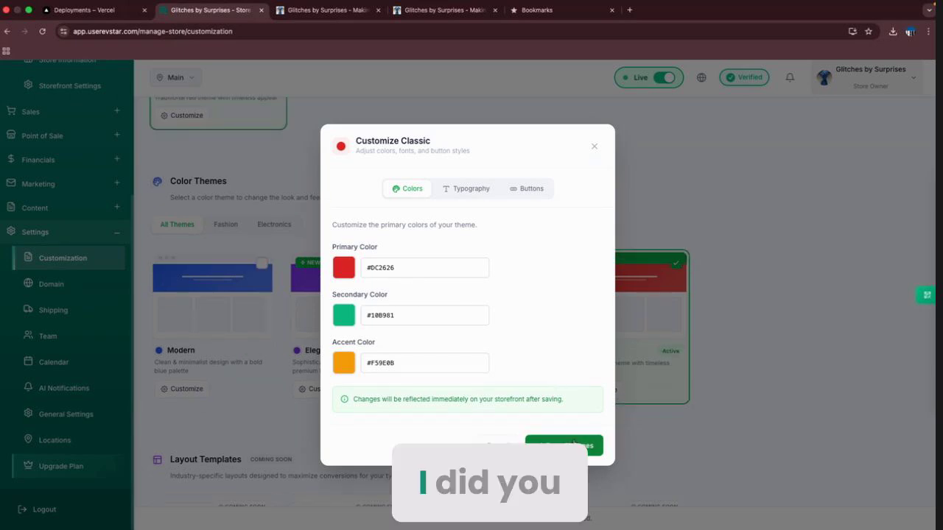
click(592, 150)
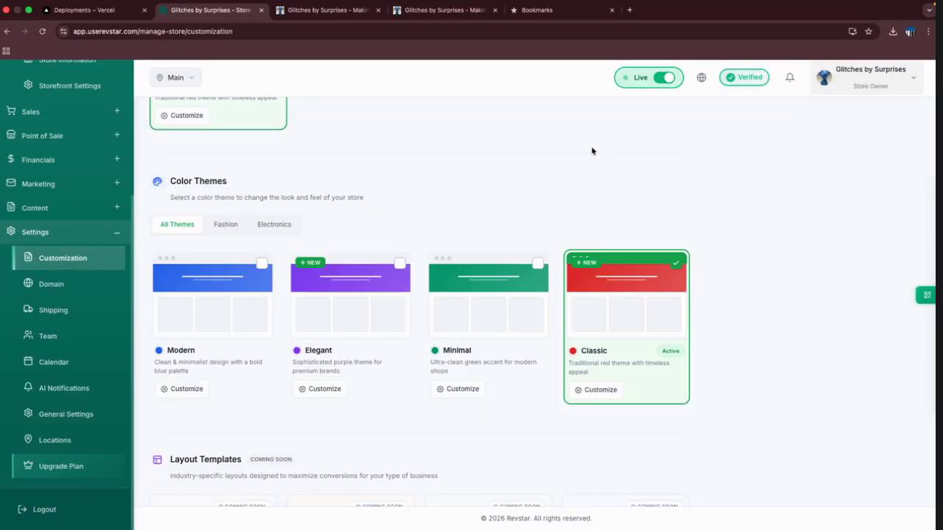
scroll(368, 160, up, 3)
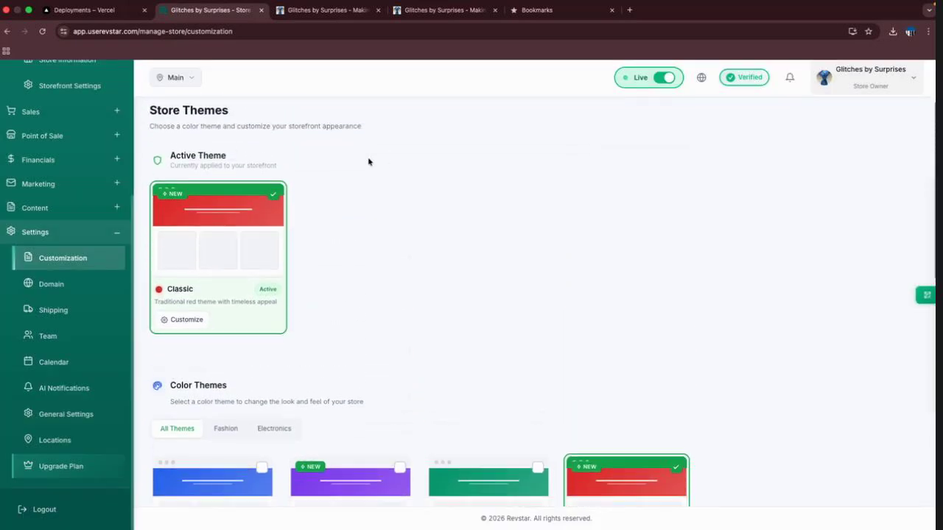
scroll(369, 162, down, 3)
scroll(397, 262, down, 5)
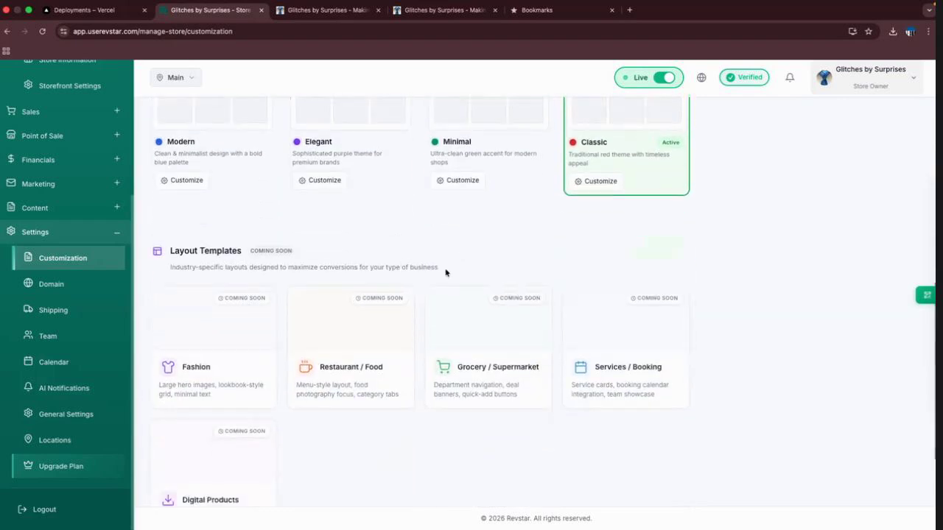
scroll(445, 272, up, 3)
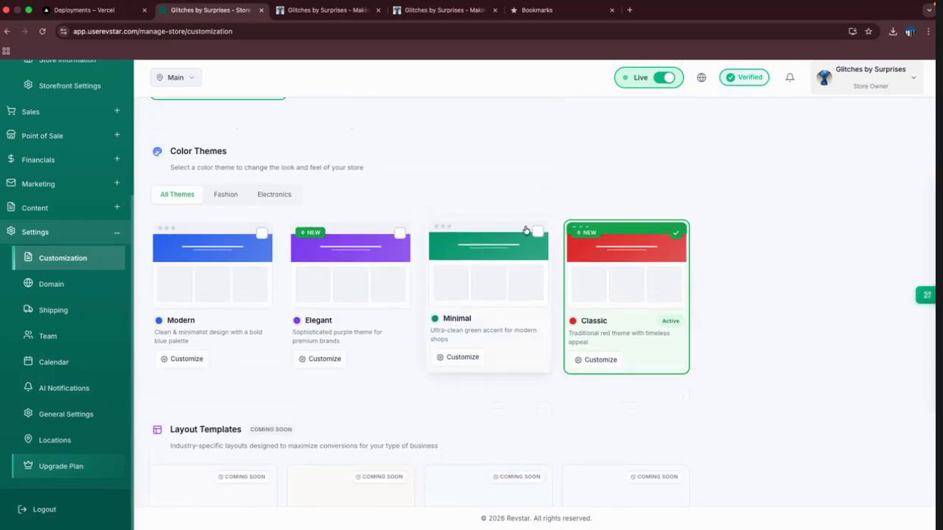
click(537, 233)
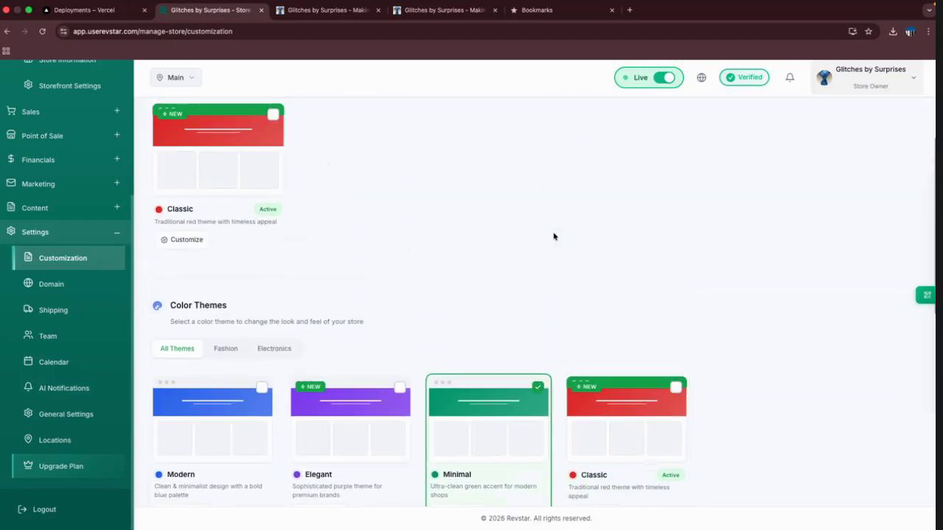
scroll(554, 236, up, 2)
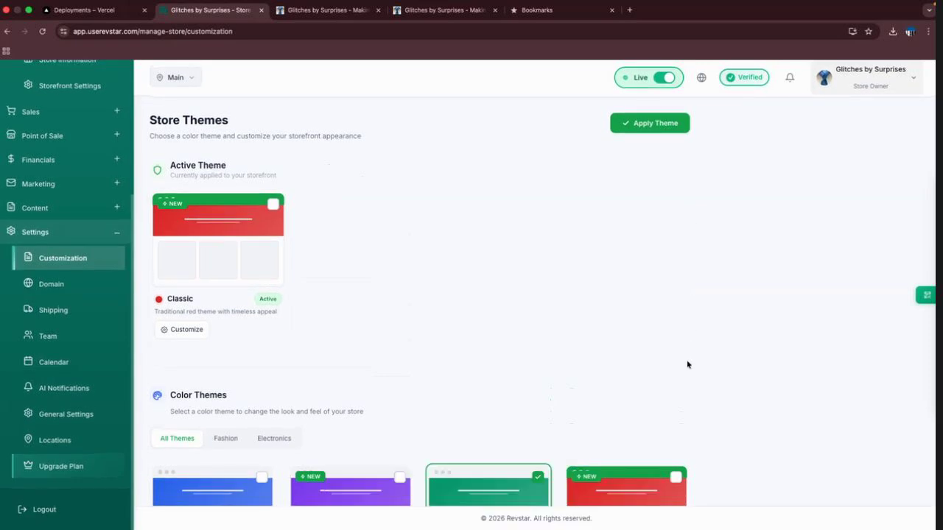
scroll(687, 364, down, 2)
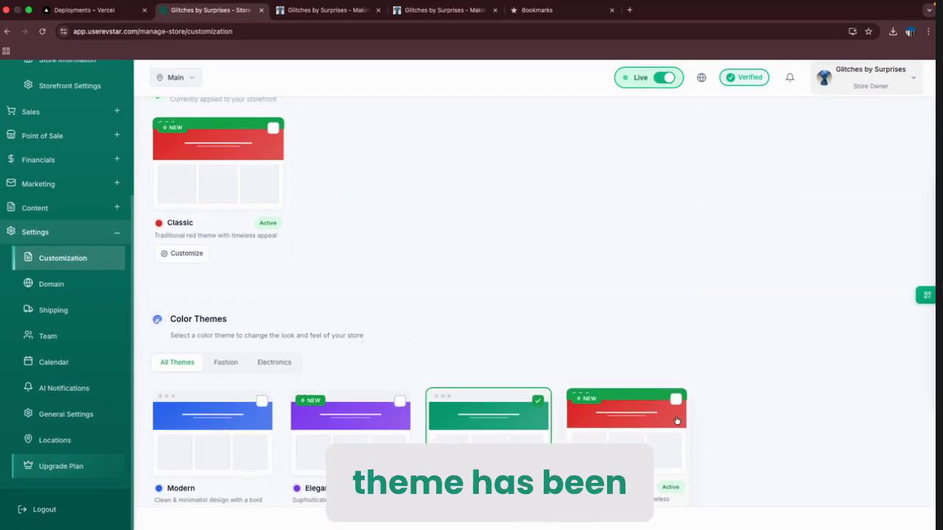
click(676, 404)
scroll(702, 302, up, 2)
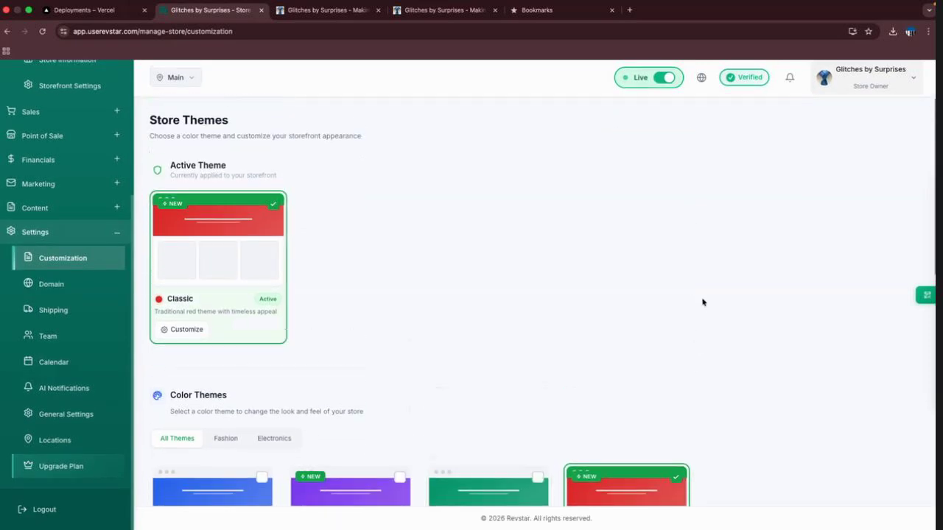
scroll(334, 311, down, 1)
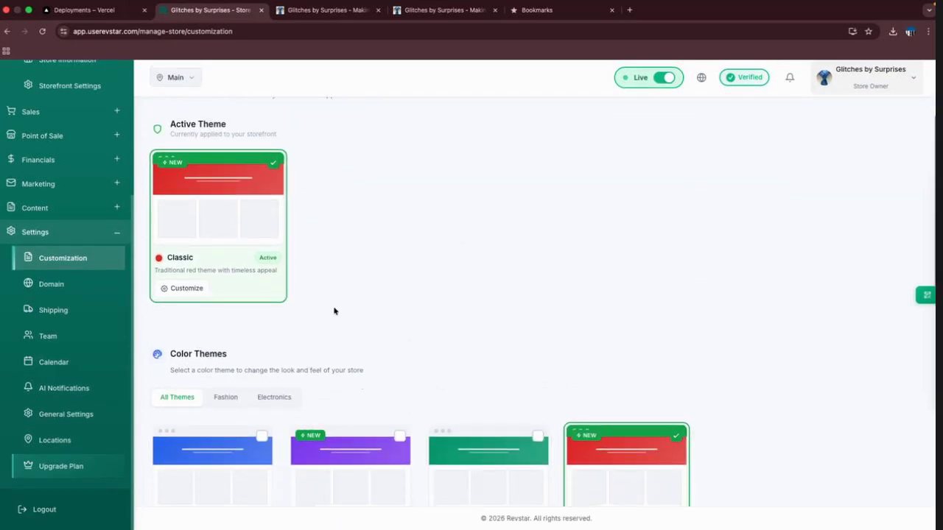
Reload the live storefront and browse its Shop and About pages.
click(325, 12)
scroll(351, 200, up, 4)
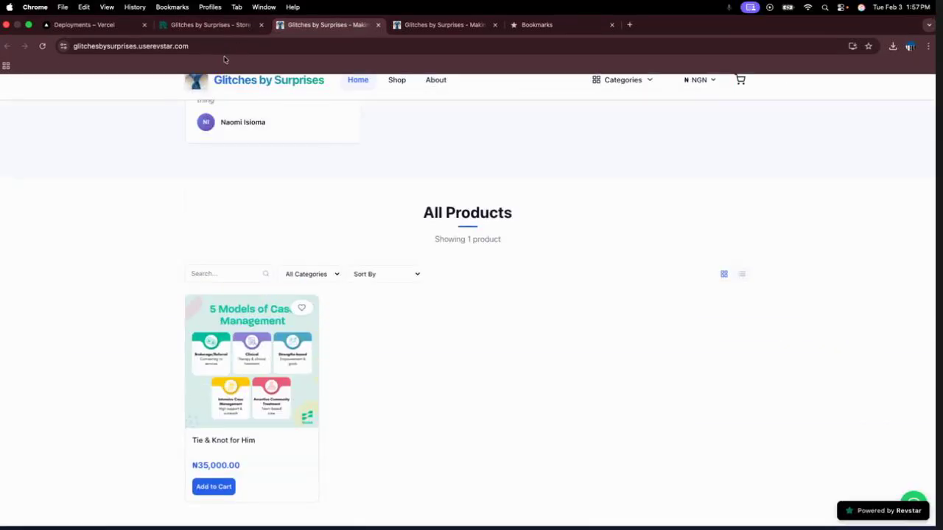
click(42, 46)
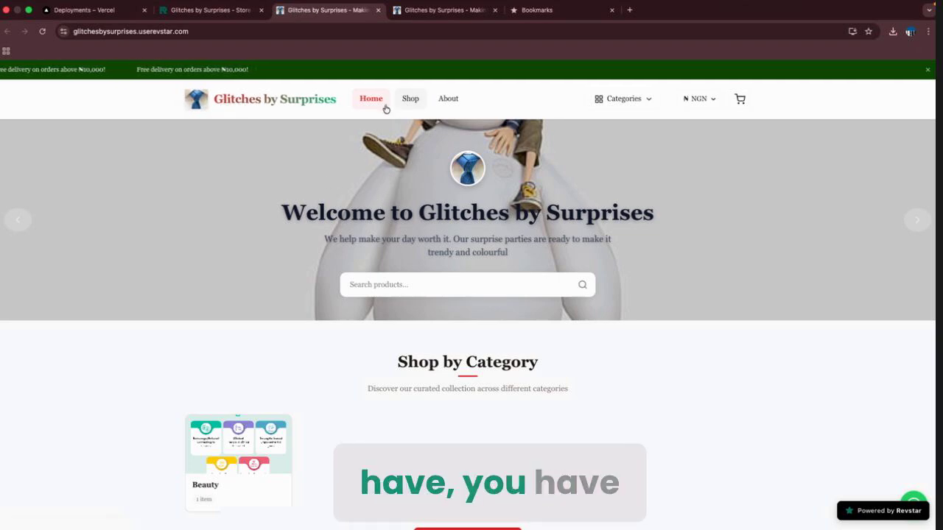
click(410, 102)
click(444, 101)
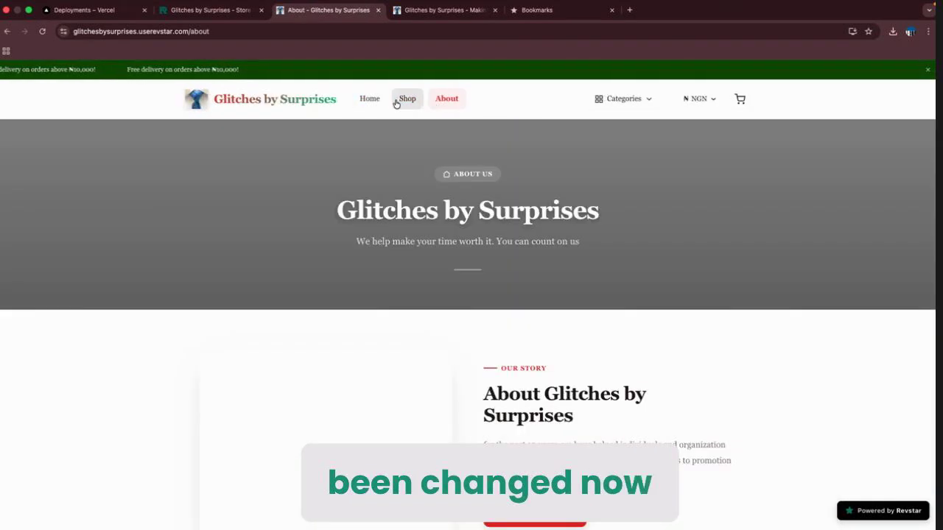
click(396, 101)
click(448, 102)
scroll(446, 318, down, 10)
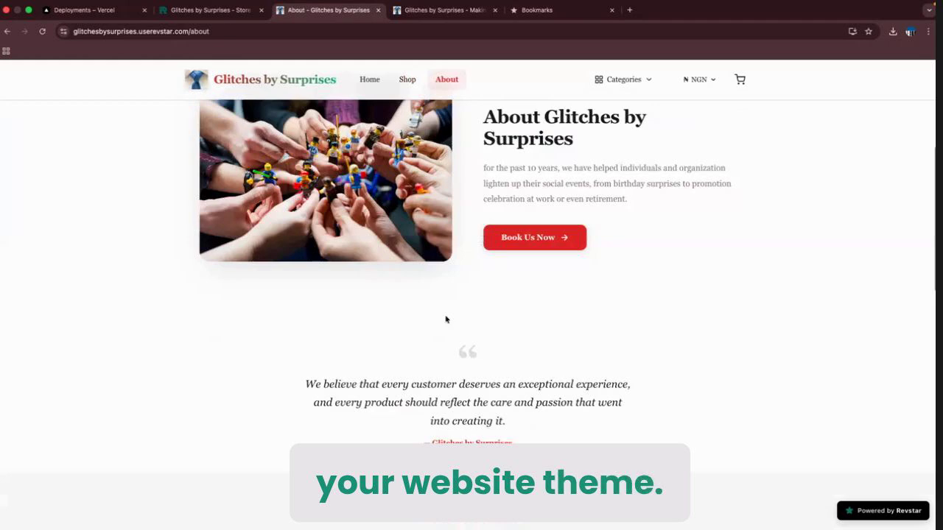
scroll(446, 320, down, 6)
scroll(560, 184, up, 2)
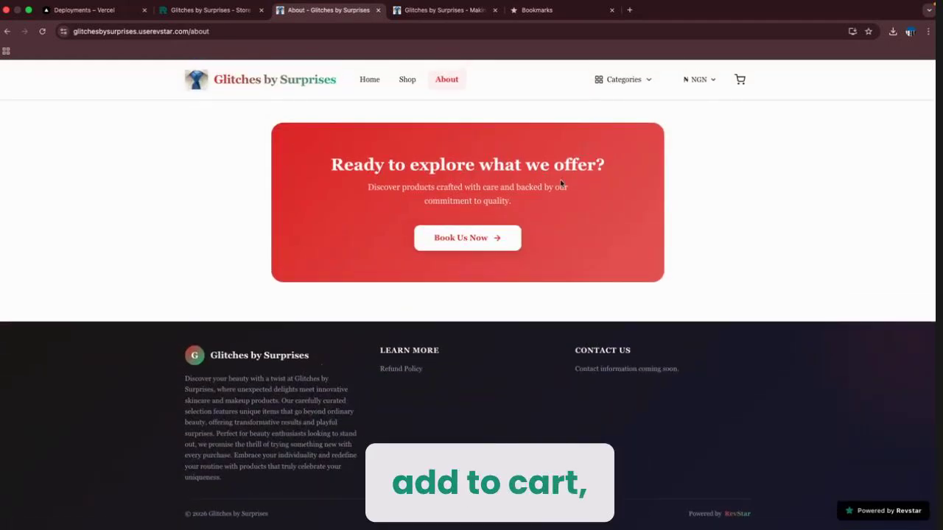
scroll(560, 184, up, 10)
Add Tie & Knot for Him to the cart from its product page.
click(407, 79)
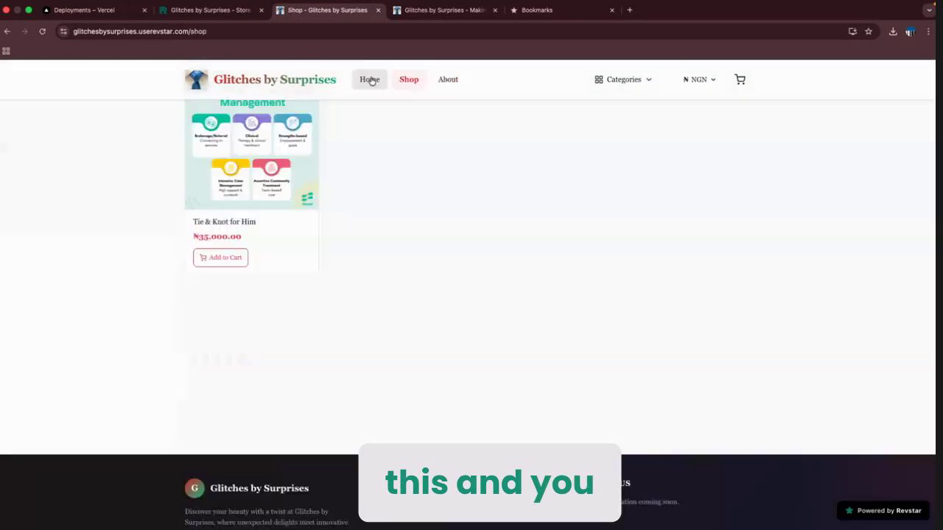
click(251, 154)
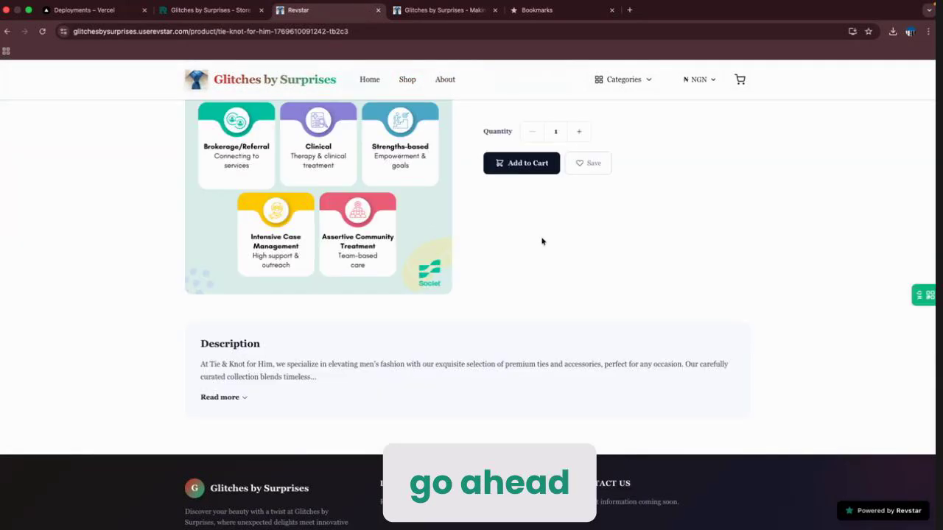
scroll(604, 184, up, 2)
click(523, 298)
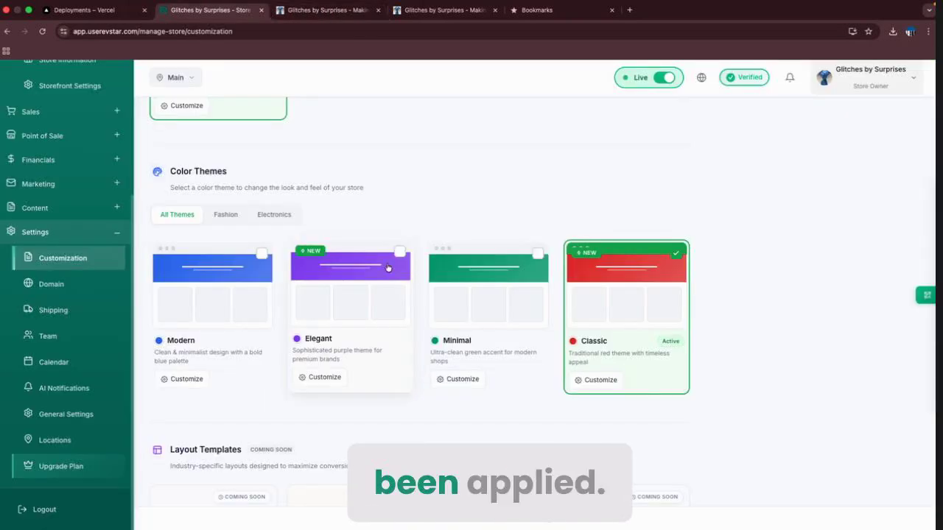
Apply the green Minimal theme as the store's active theme.
scroll(337, 177, up, 3)
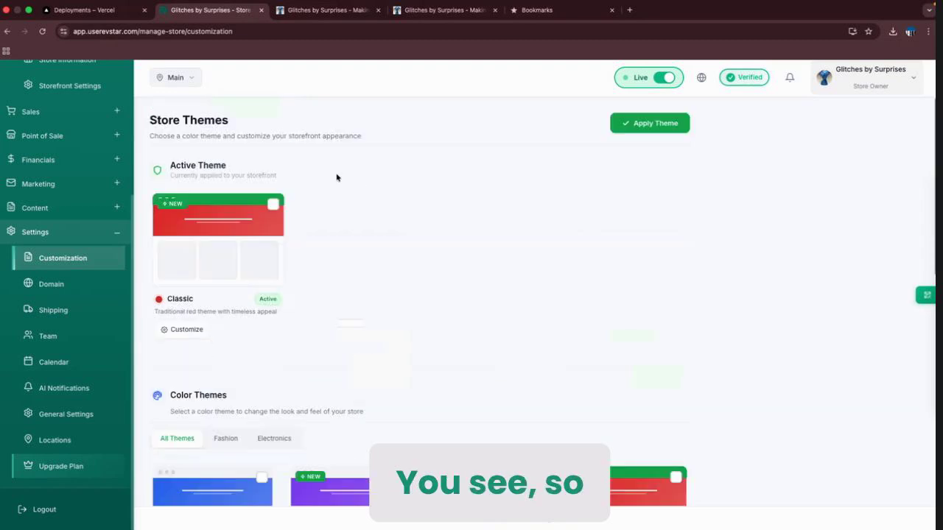
click(650, 123)
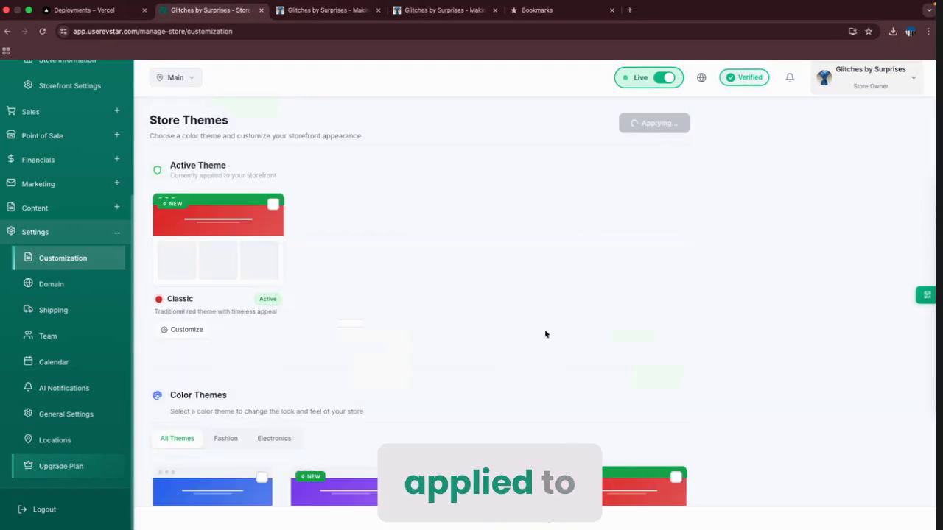
scroll(545, 332, down, 2)
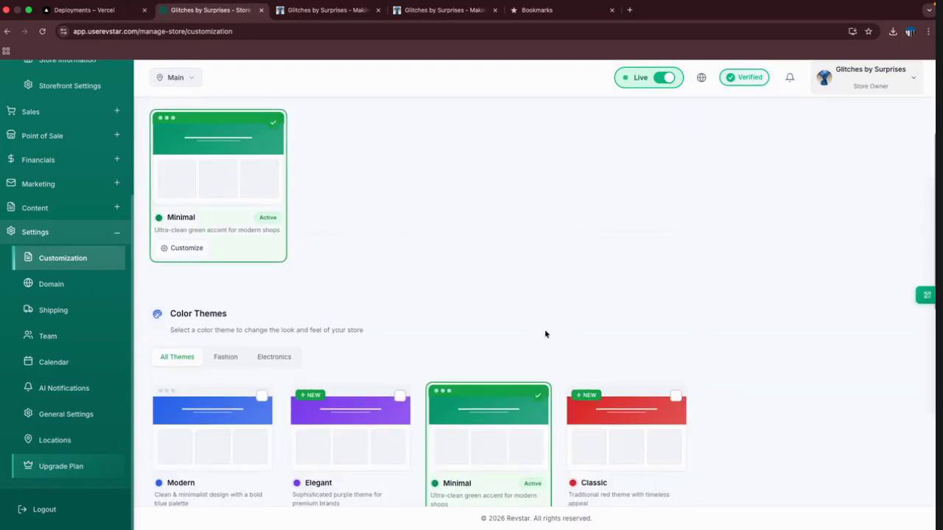
click(324, 10)
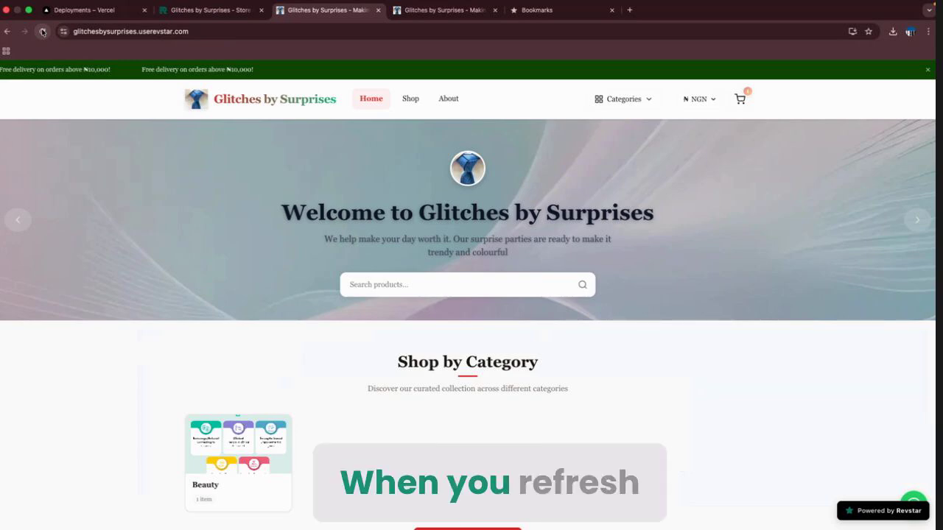
Reload the storefront and check the green Minimal theme on the Shop, About and Home pages.
click(42, 31)
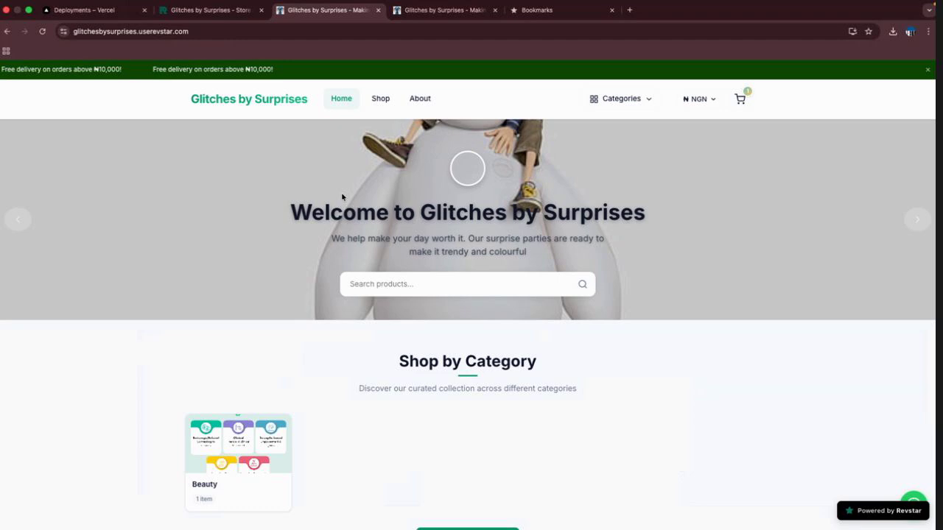
click(379, 101)
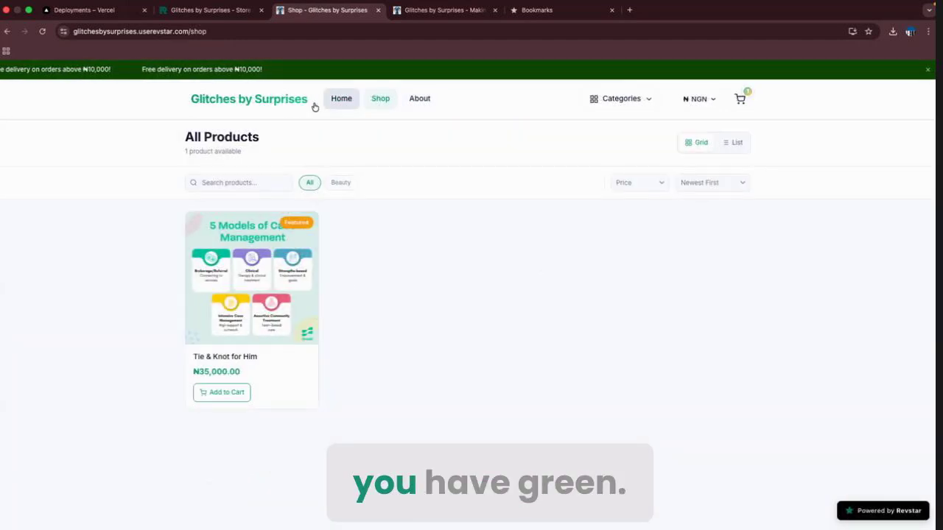
click(339, 99)
click(42, 31)
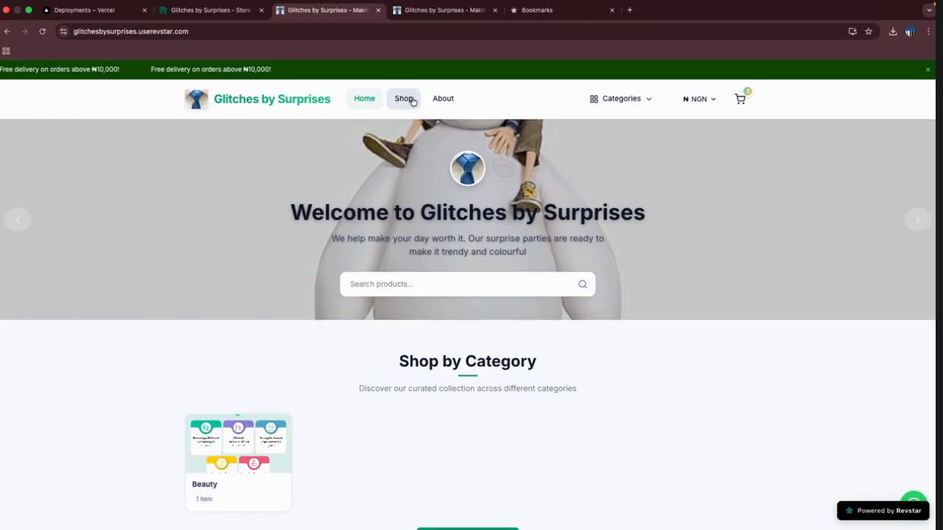
click(413, 100)
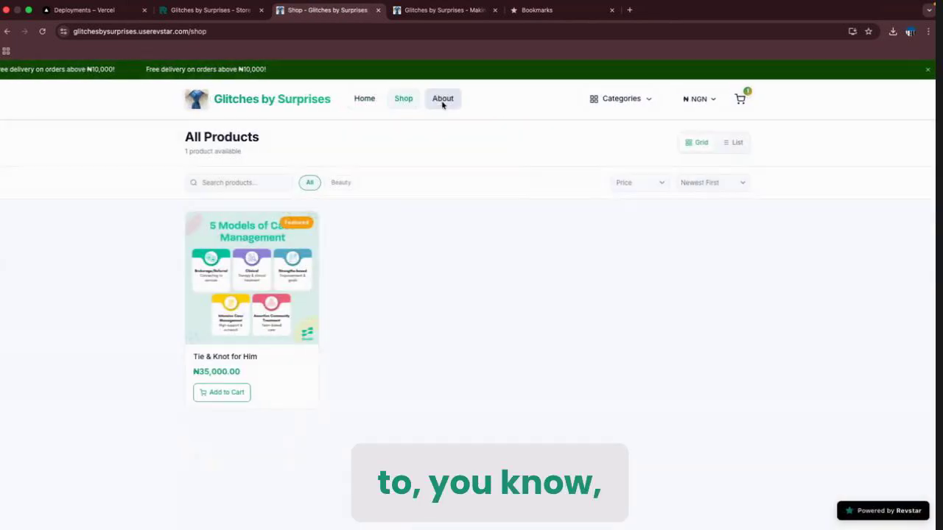
click(442, 102)
click(377, 106)
scroll(377, 280, down, 15)
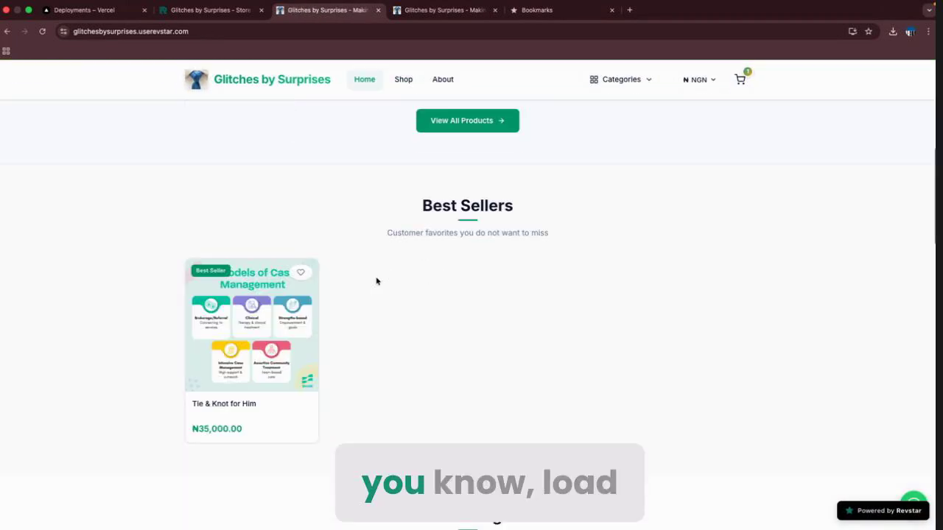
scroll(376, 280, down, 5)
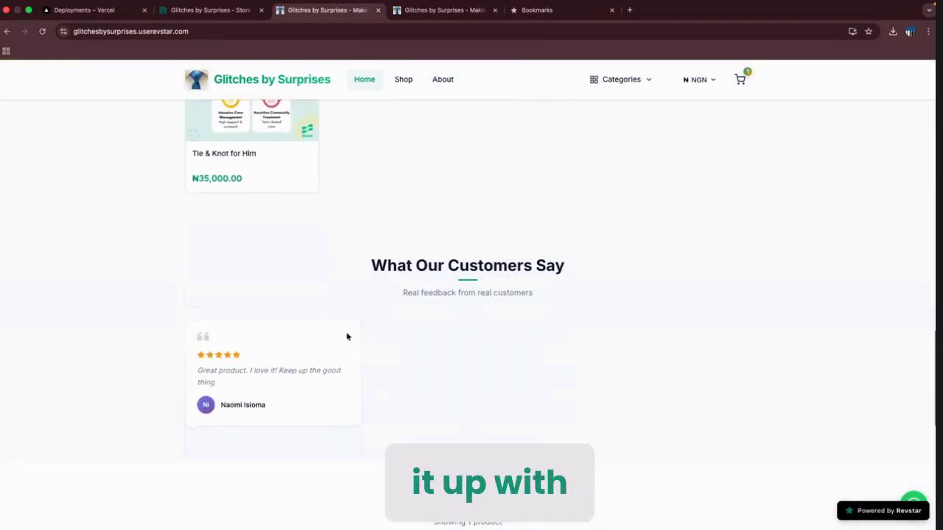
scroll(347, 334, down, 6)
scroll(347, 336, up, 20)
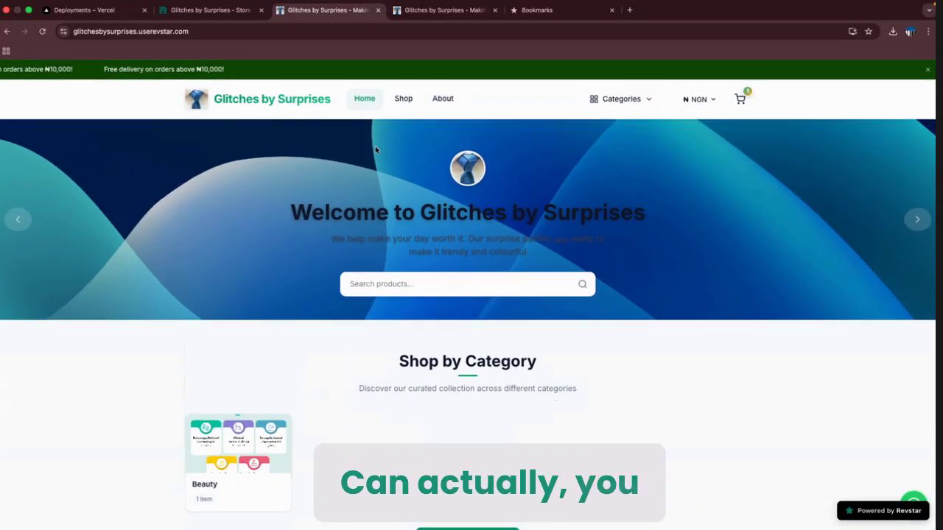
click(234, 18)
Leave the admin for the 'Revstar NG - Merchant Store Customization' presentation slide.
scroll(339, 246, down, 5)
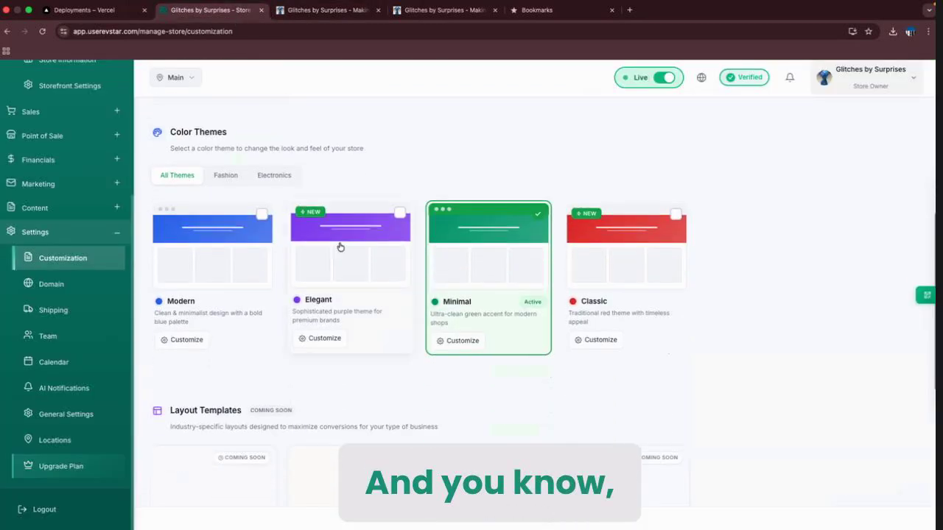
scroll(355, 317, down, 2)
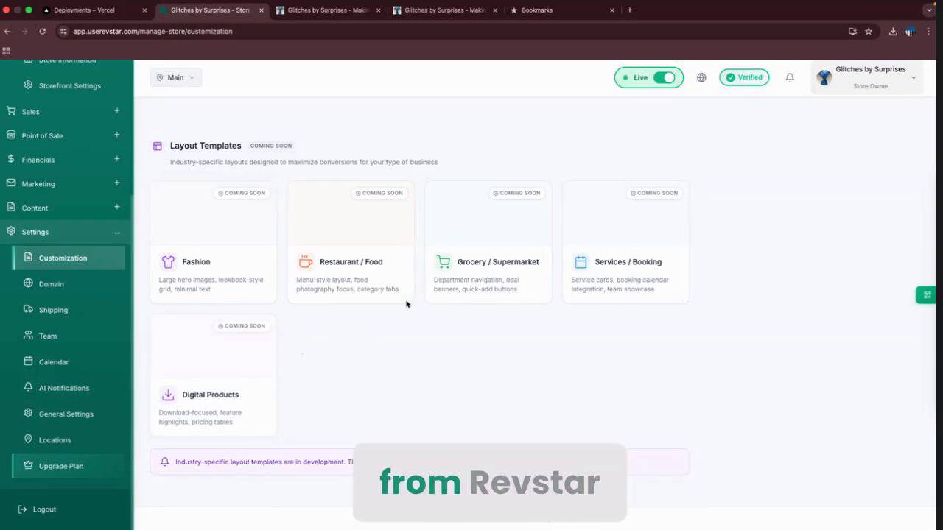
scroll(428, 288, up, 10)
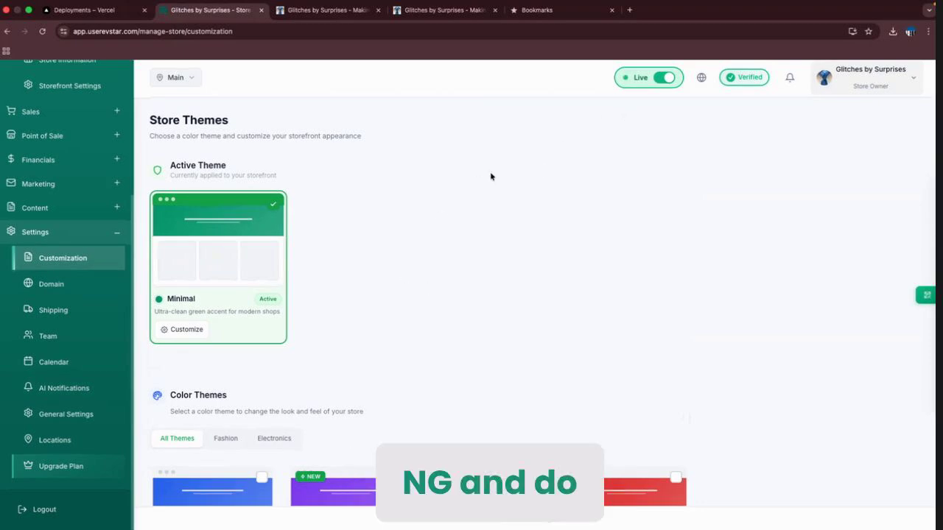
key(ctrl+Left)
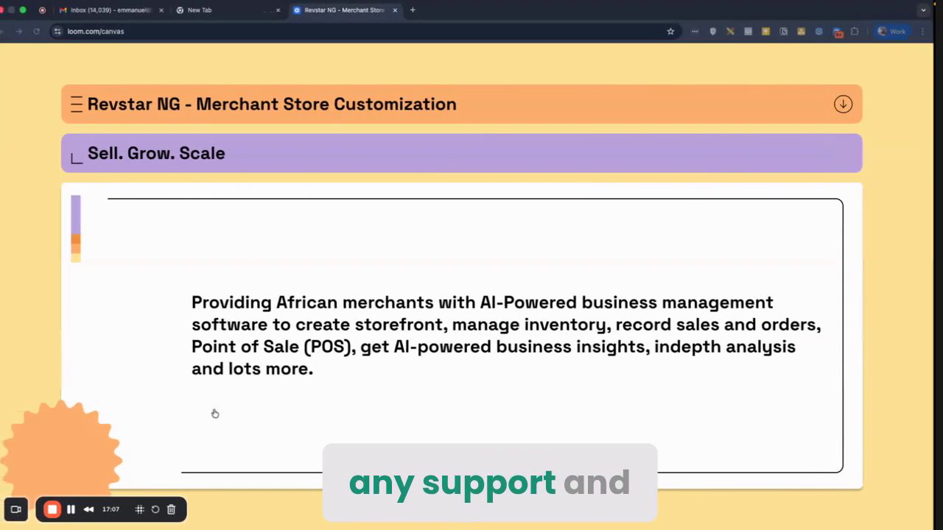